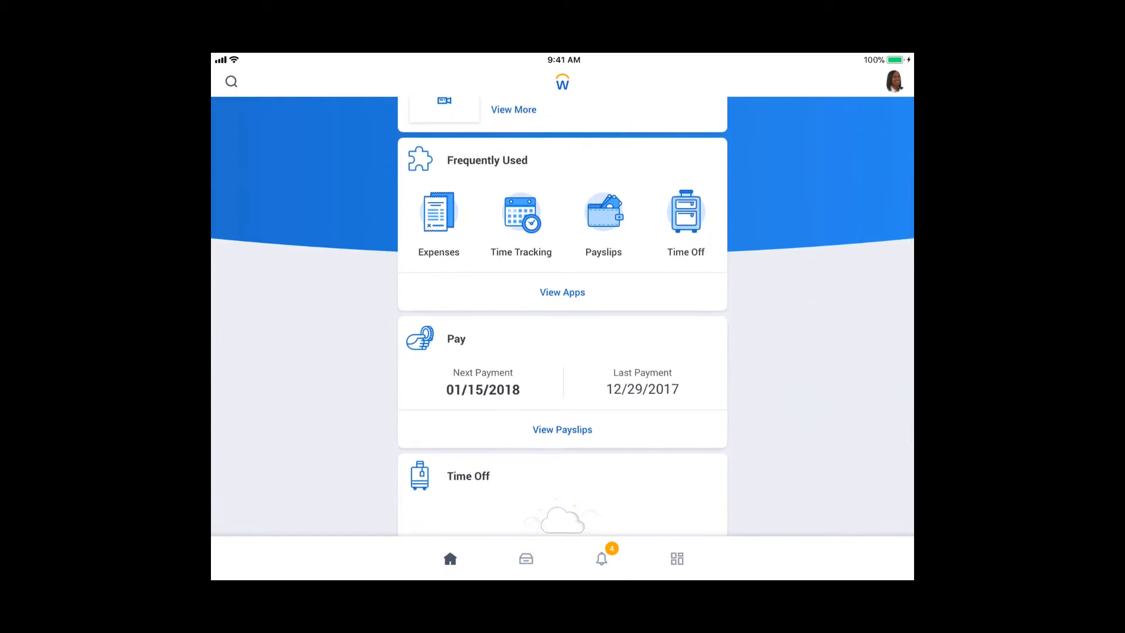
# - Open Expenses from the frequently used apps and start a new expense report
pyautogui.moveTo(813, 386); pyautogui.dragTo(814, 360)
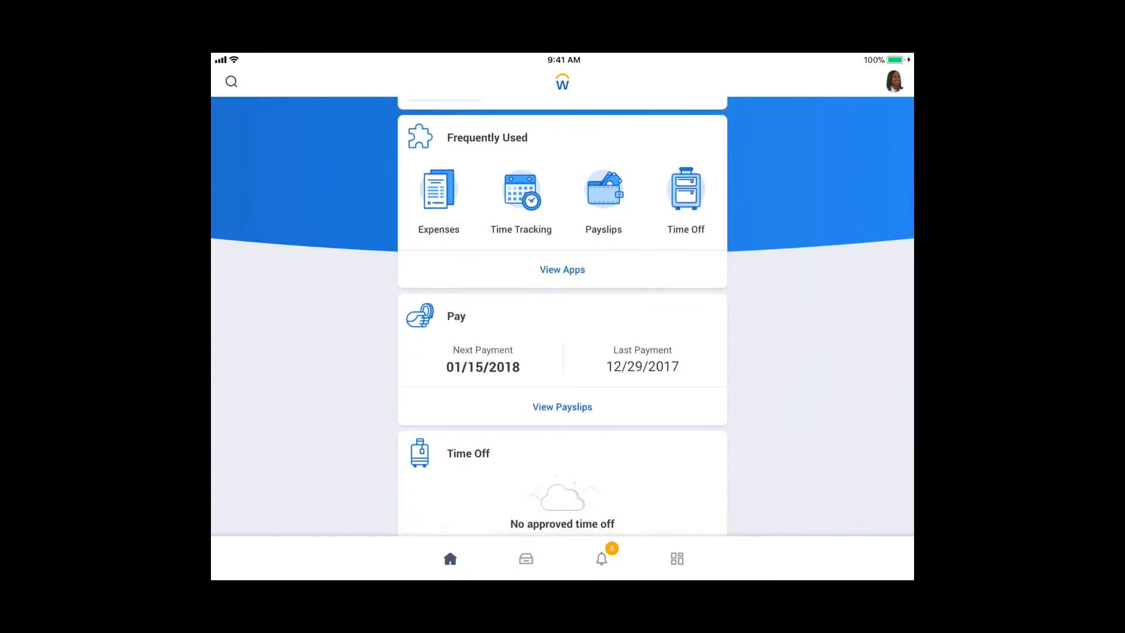
pyautogui.moveTo(350, 233); pyautogui.dragTo(385, 236)
pyautogui.moveTo(814, 348); pyautogui.dragTo(818, 502)
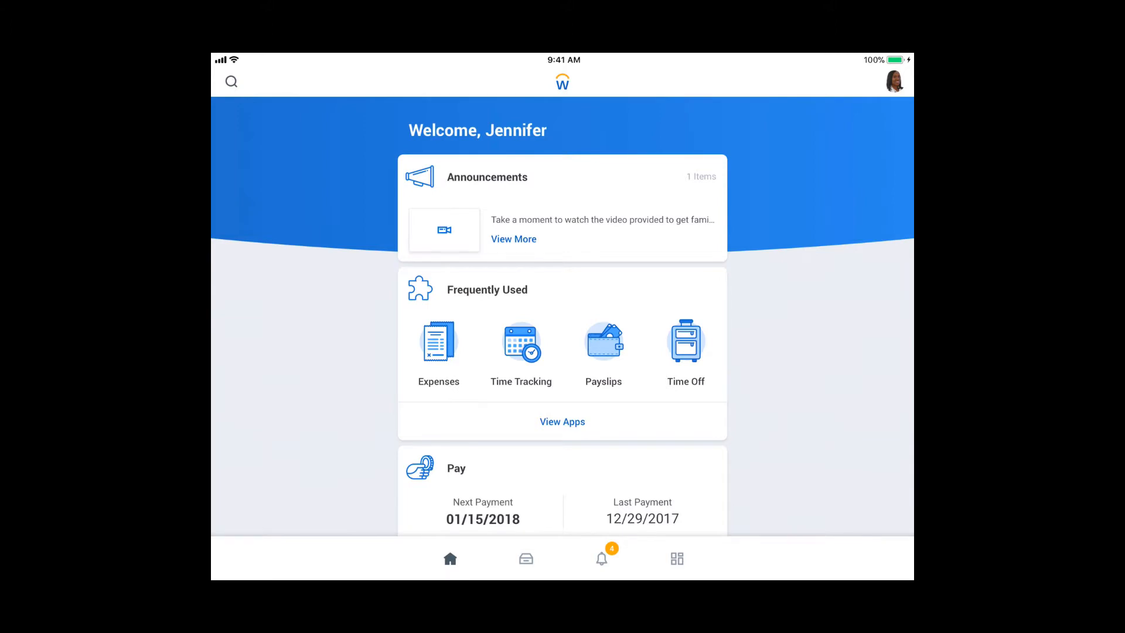
pyautogui.click(438, 342)
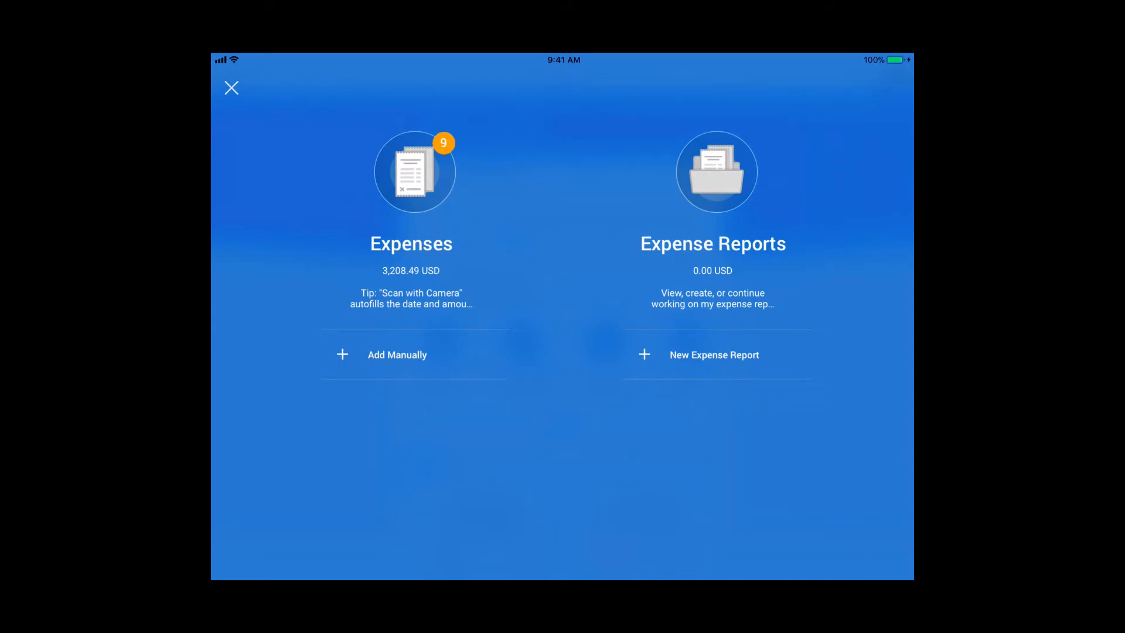
pyautogui.click(721, 351)
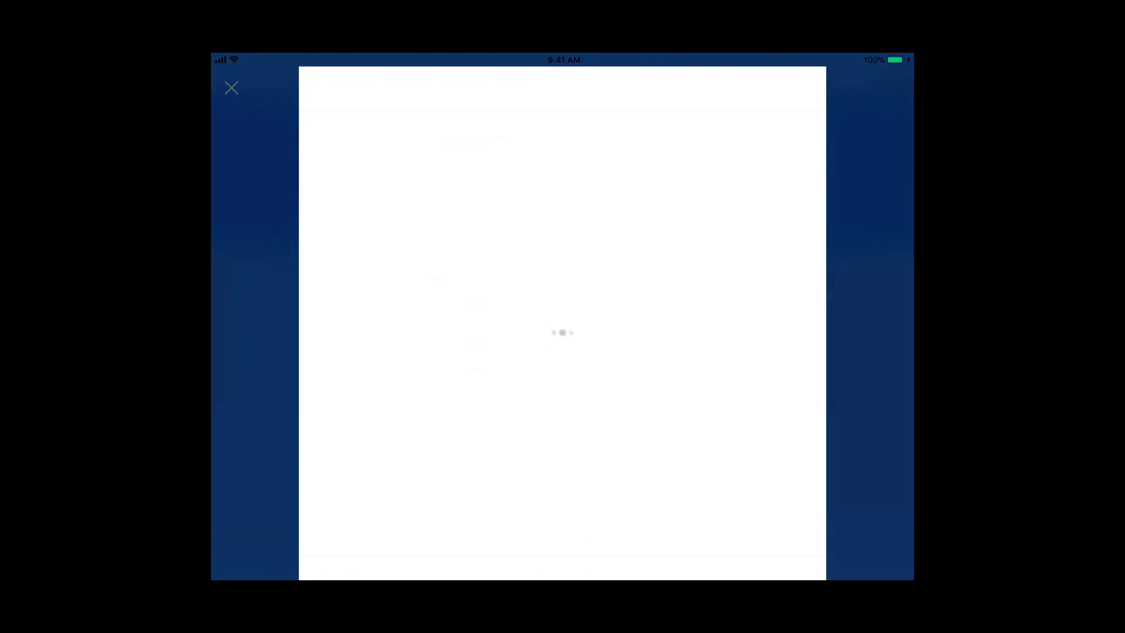
# - Enter "Trip to corp" as the memo of the new expense report
pyautogui.click(492, 228)
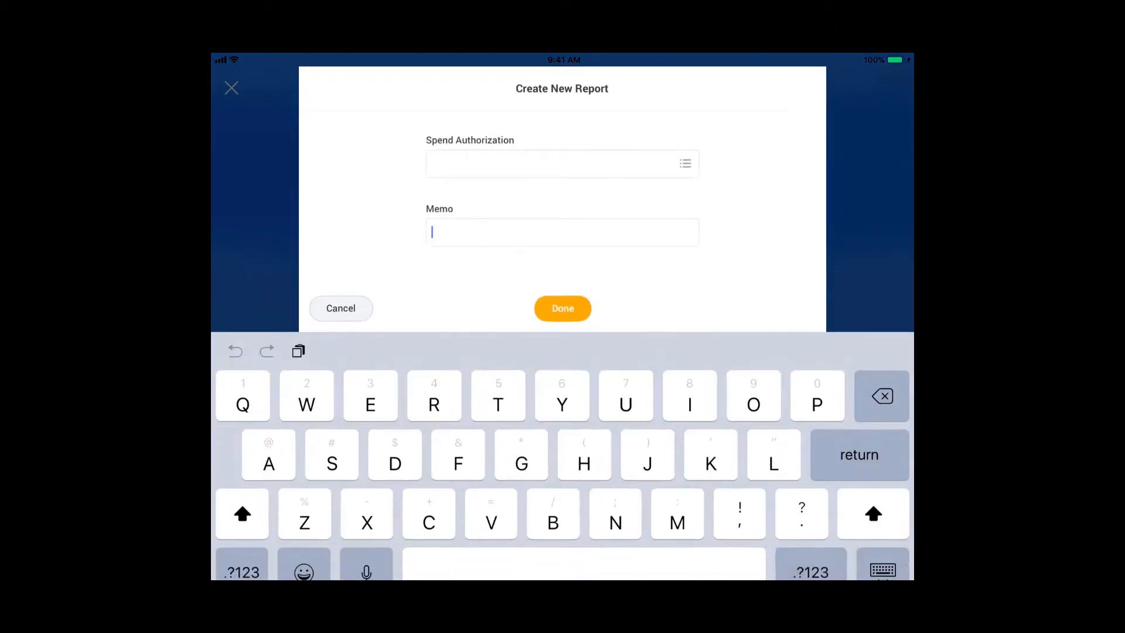
pyautogui.write('Trip ')
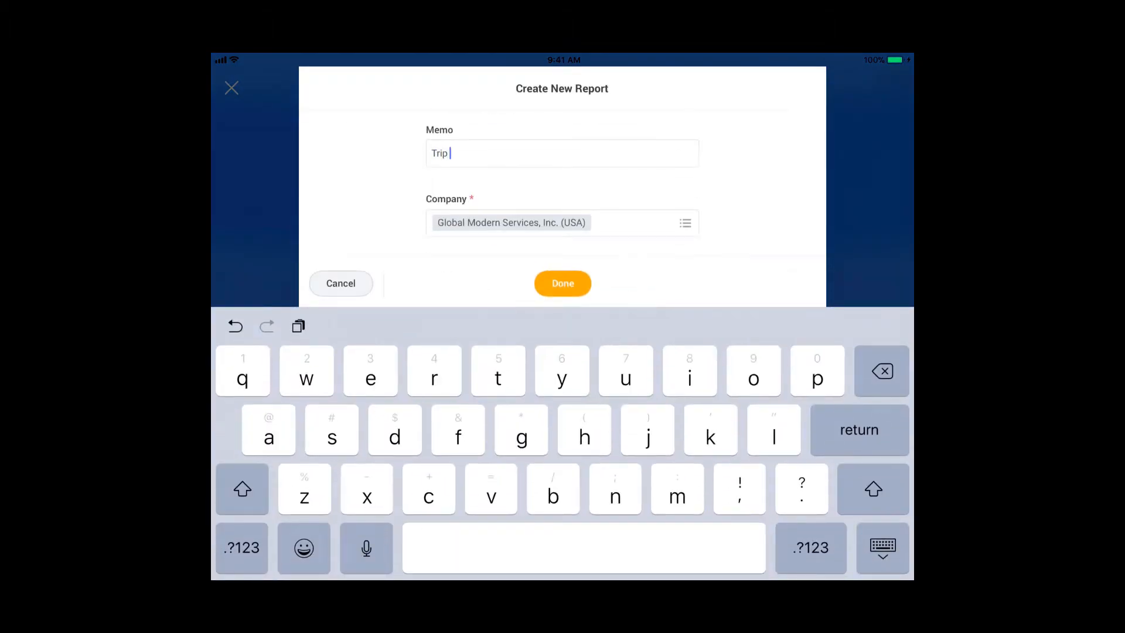
pyautogui.write('to corp')
pyautogui.click(882, 548)
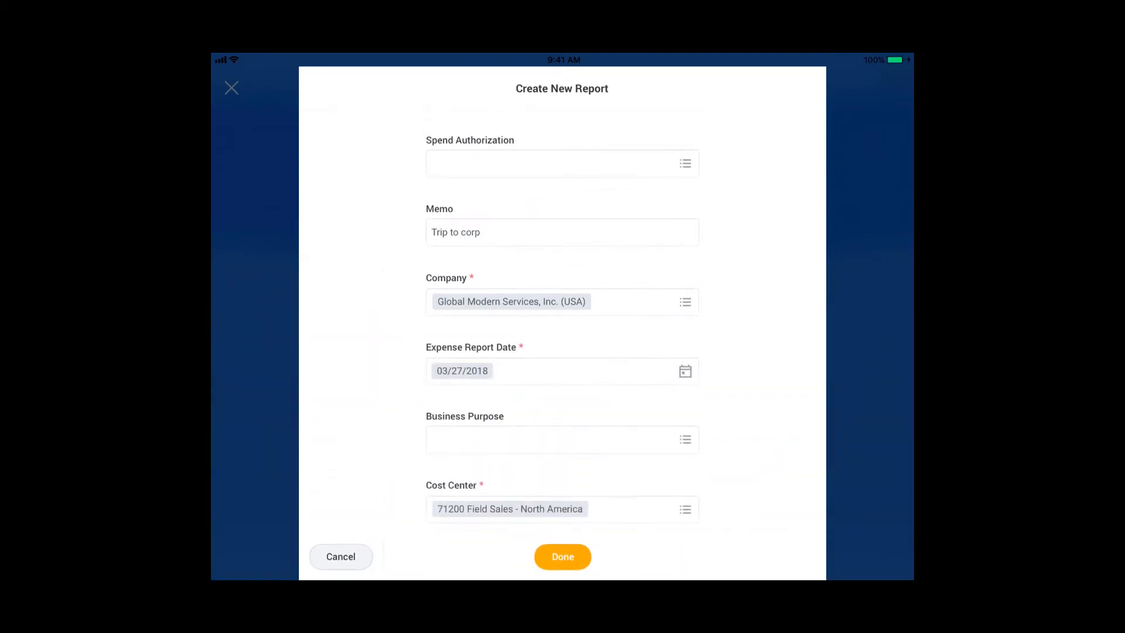
# - Set the expense report date to 03/27/2018 and create the report
pyautogui.moveTo(746, 428); pyautogui.dragTo(747, 274)
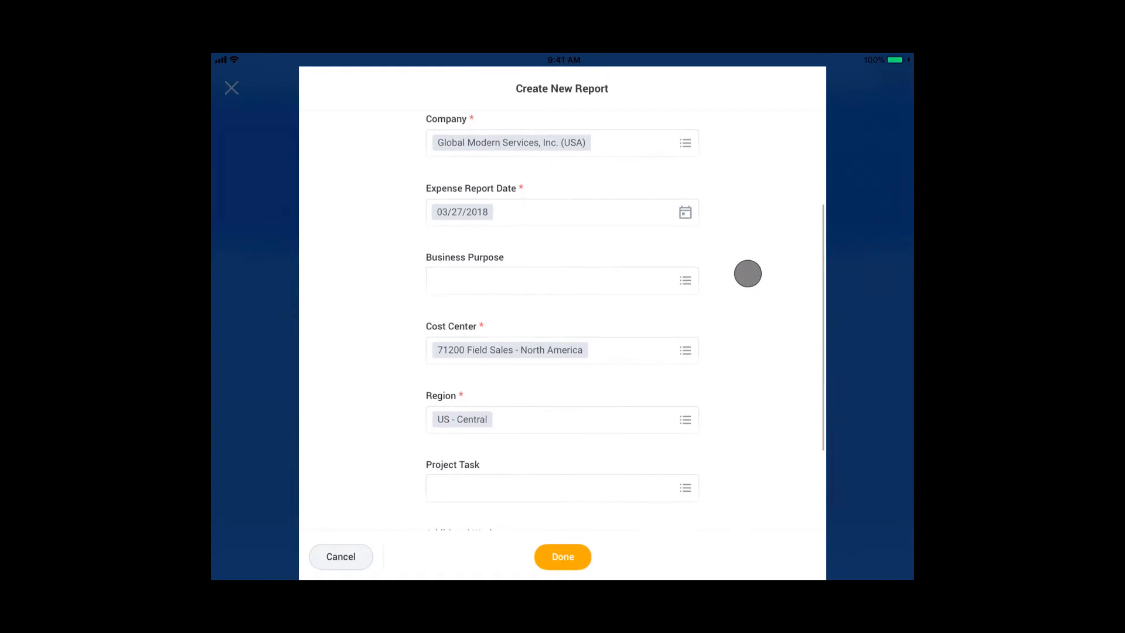
pyautogui.click(685, 213)
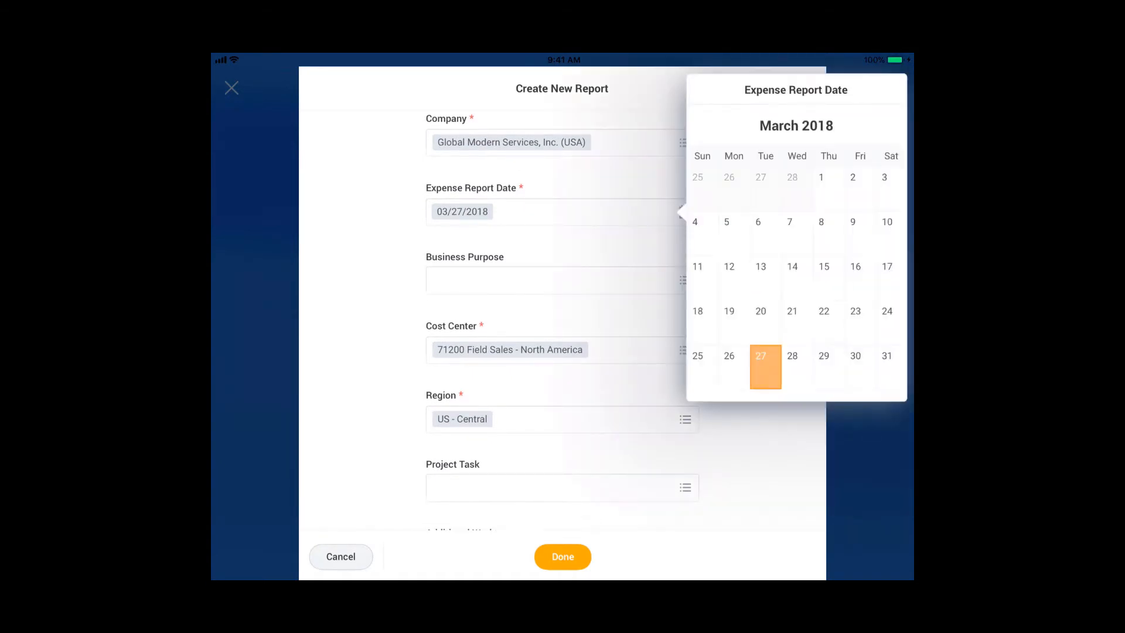
pyautogui.click(765, 367)
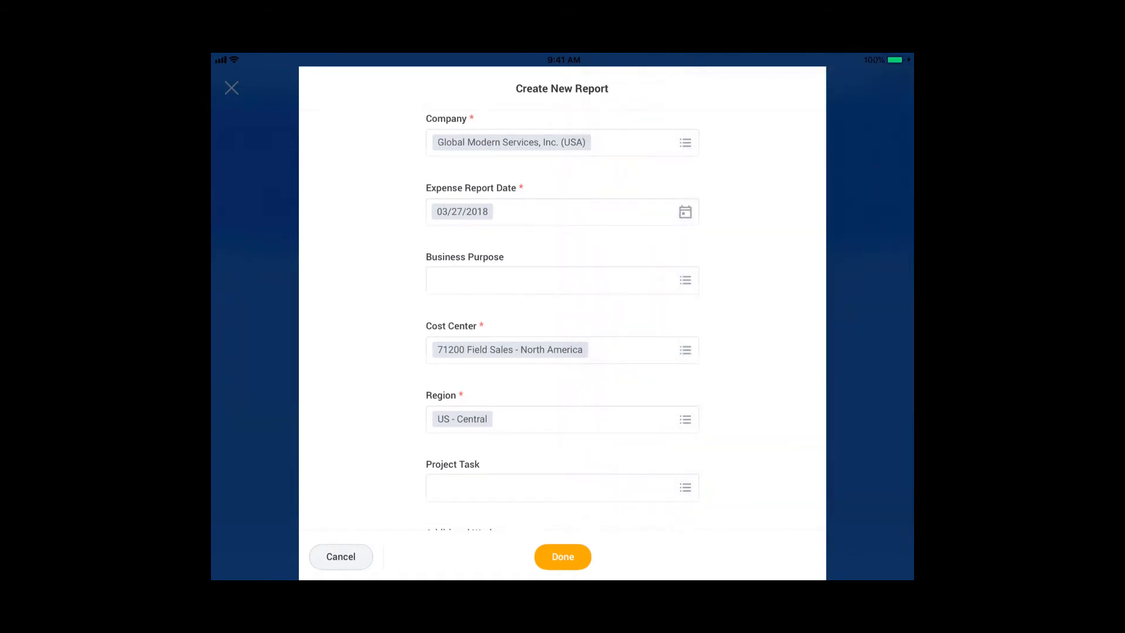
pyautogui.moveTo(771, 411); pyautogui.dragTo(778, 250)
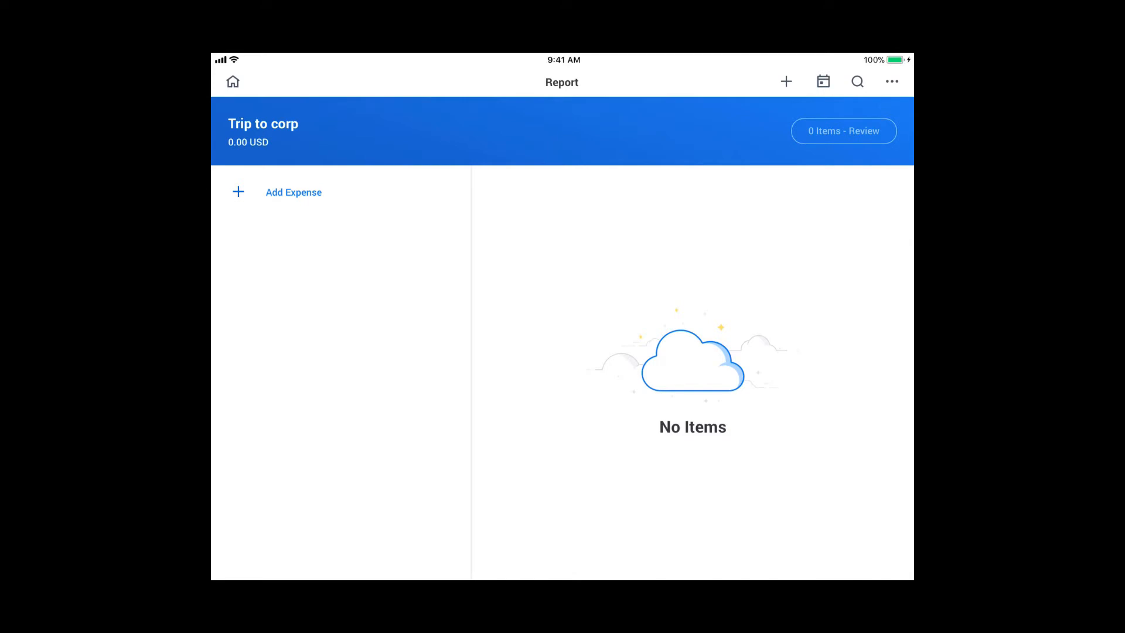
# - Add a new expense to the report and attach a newly taken photo of the gas station receipt
pyautogui.click(293, 192)
pyautogui.click(551, 221)
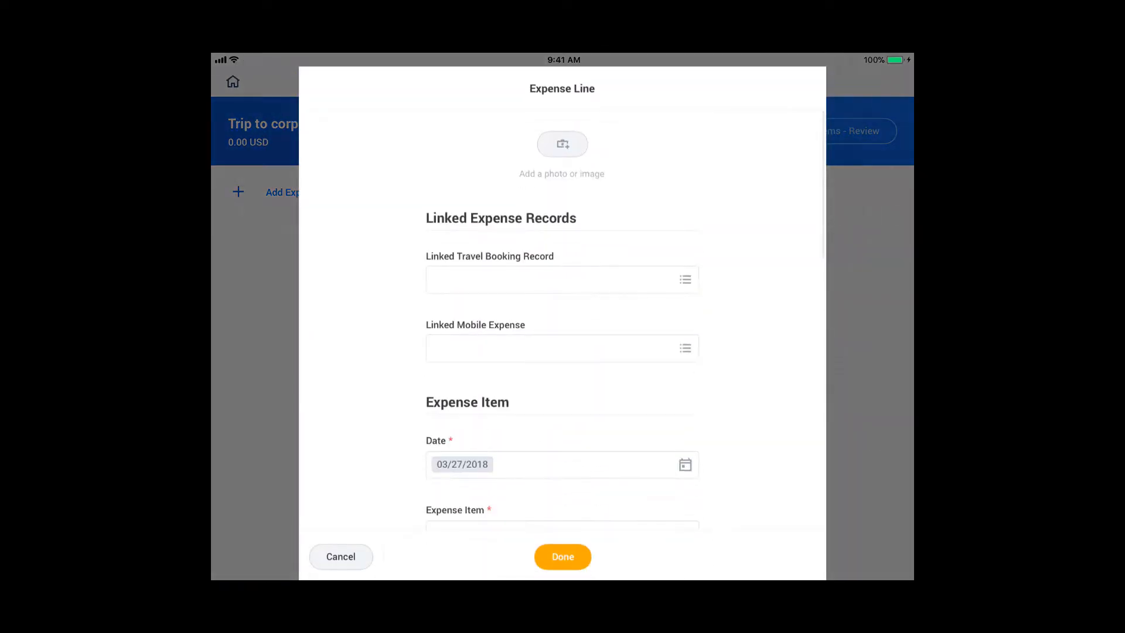
pyautogui.click(562, 144)
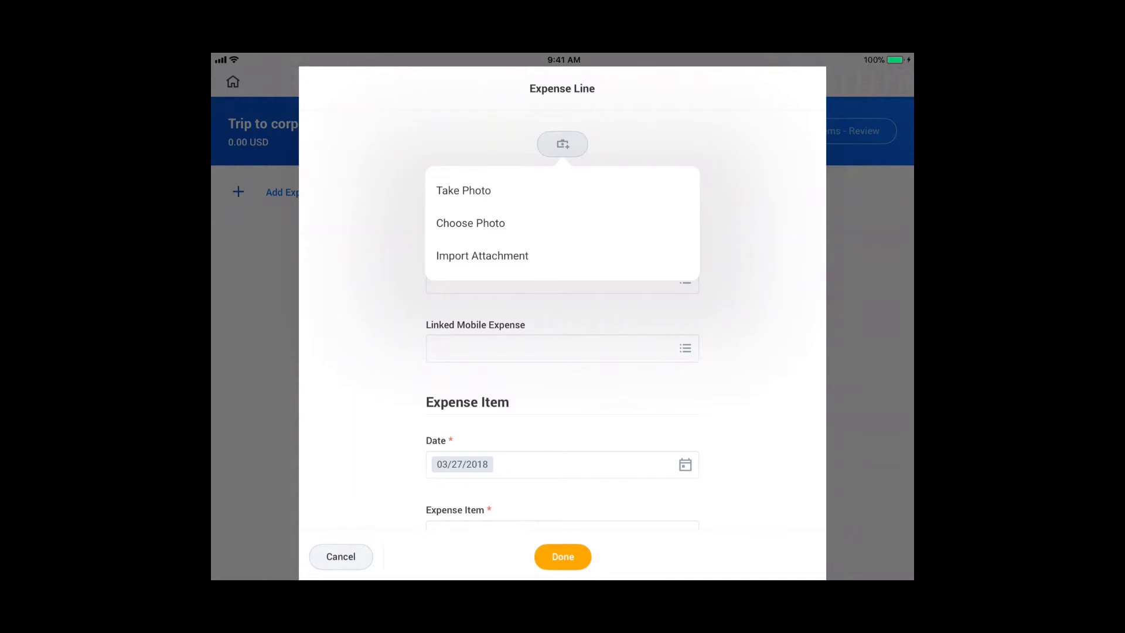
pyautogui.click(479, 182)
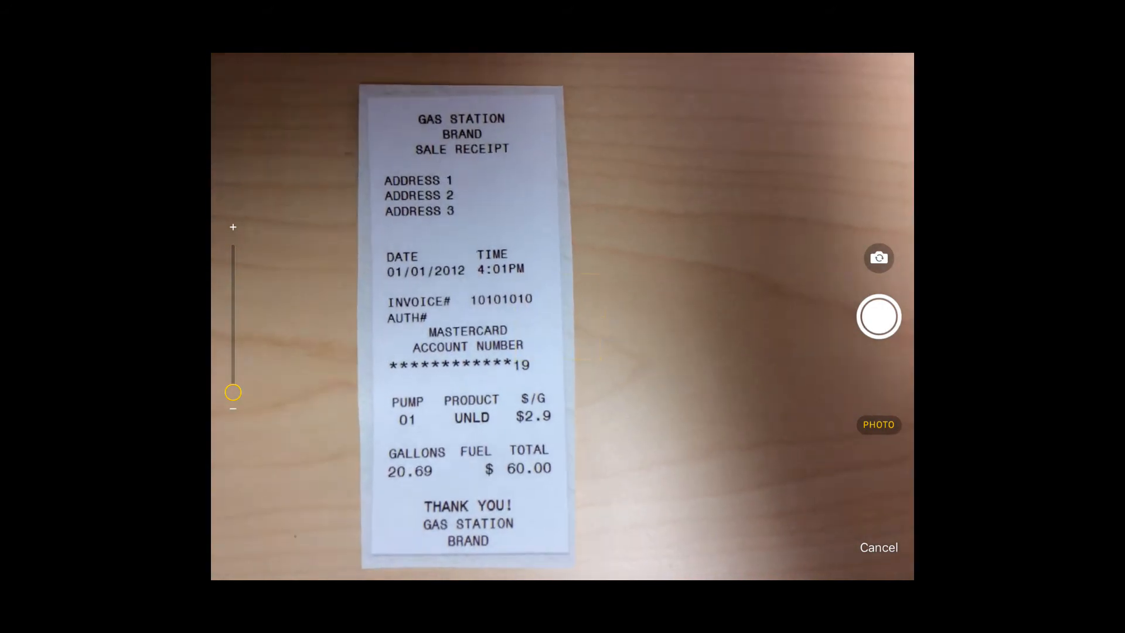
pyautogui.click(878, 317)
pyautogui.click(867, 555)
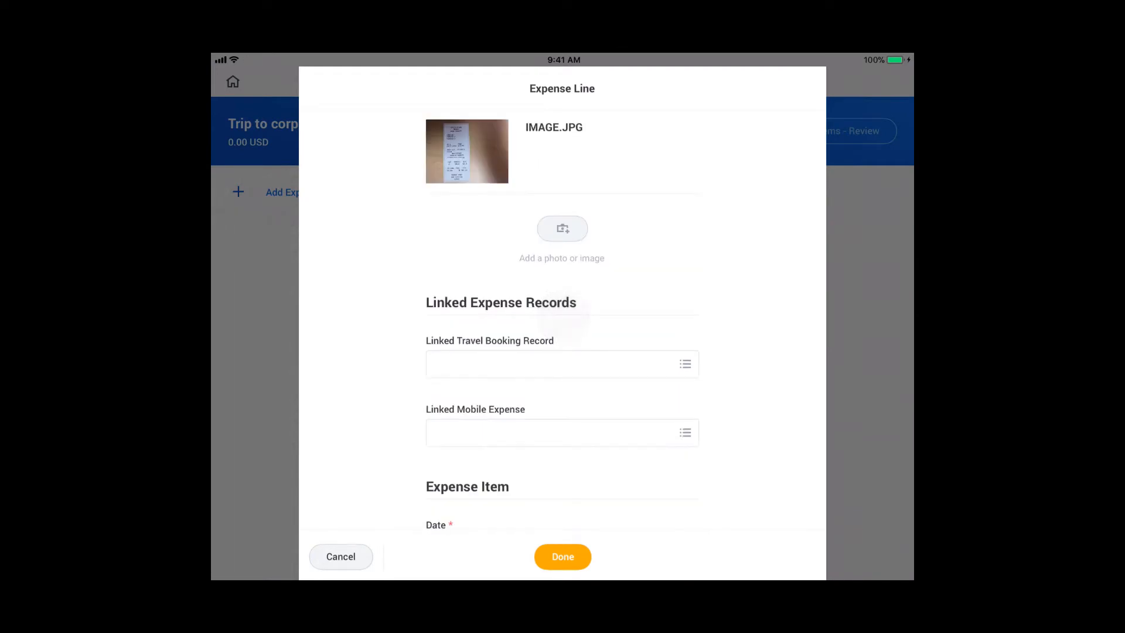
# - Search the expense items for "car" and set the line's expense item to Car Rental & Fuel
pyautogui.moveTo(744, 434); pyautogui.dragTo(736, 124)
pyautogui.click(685, 318)
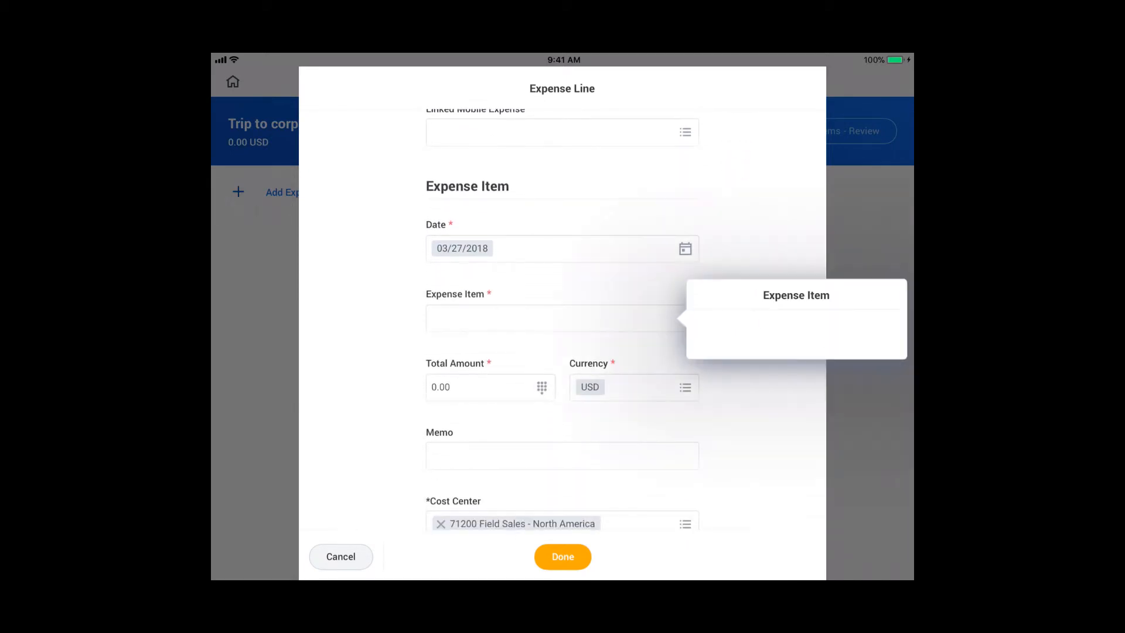
pyautogui.write('c')
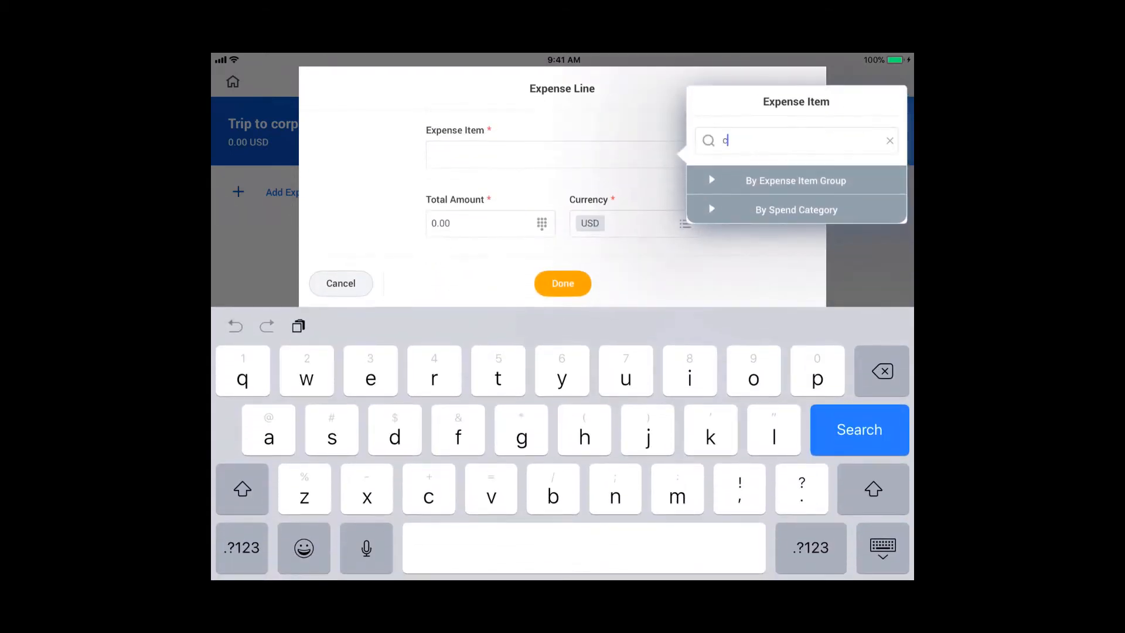
pyautogui.write('ar')
pyautogui.press('Return')
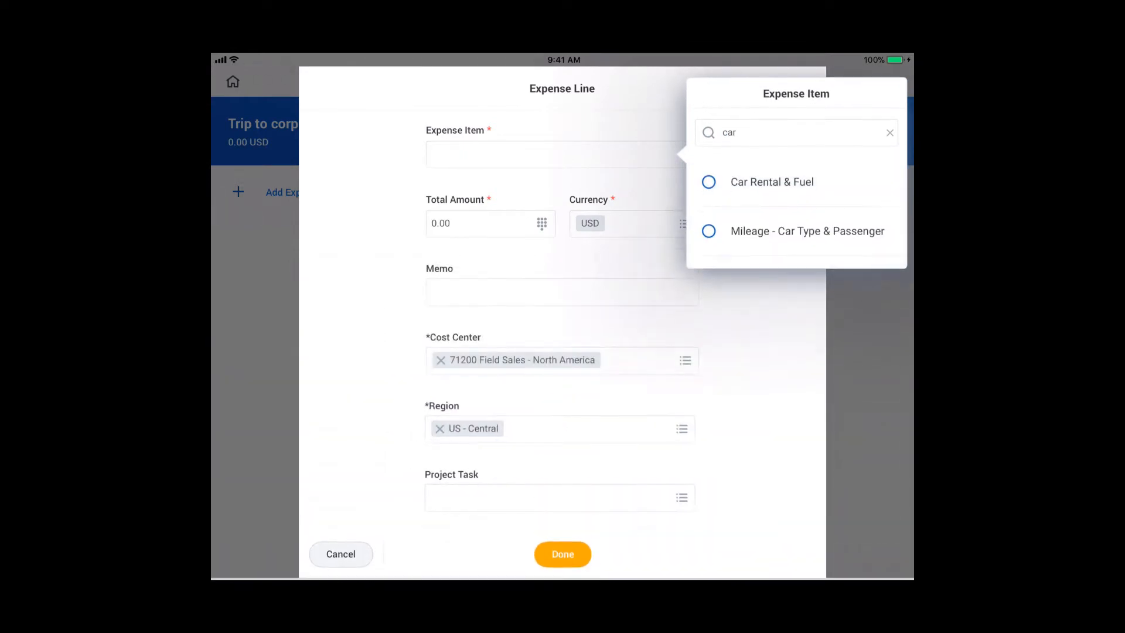
pyautogui.click(708, 178)
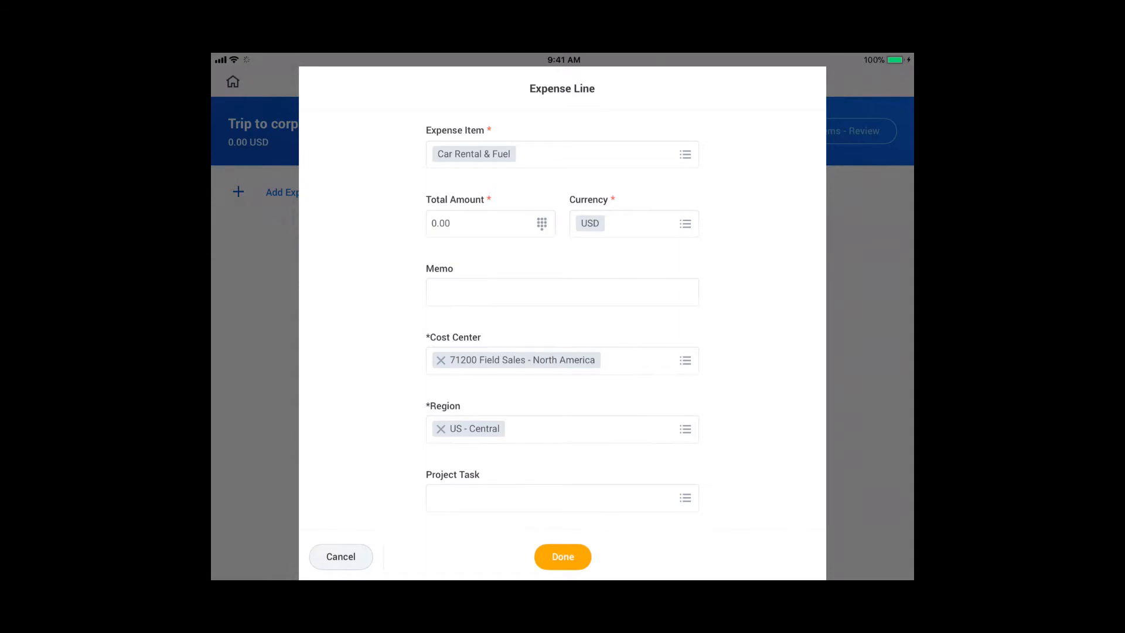
# - Set the expense line's total amount to 60 USD
pyautogui.click(457, 222)
pyautogui.click(713, 201)
pyautogui.click(653, 277)
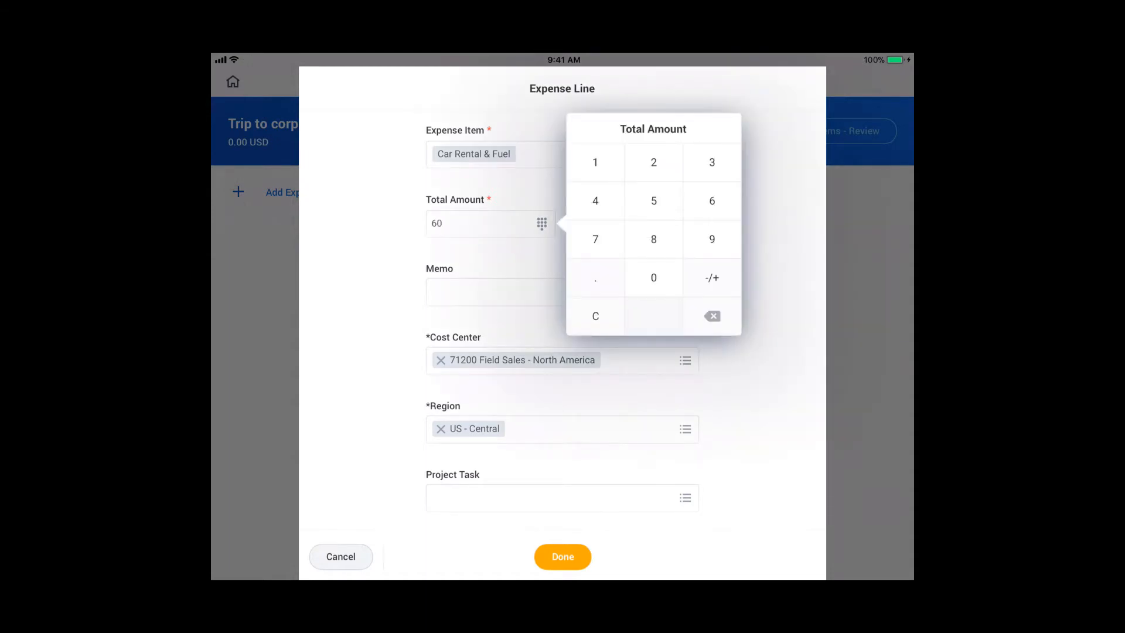
pyautogui.click(766, 387)
pyautogui.moveTo(753, 442); pyautogui.dragTo(755, 266)
pyautogui.moveTo(743, 372)
pyautogui.mouseDown()
pyautogui.moveTo(743, 396)
pyautogui.moveTo(746, 359)
pyautogui.mouseUp()
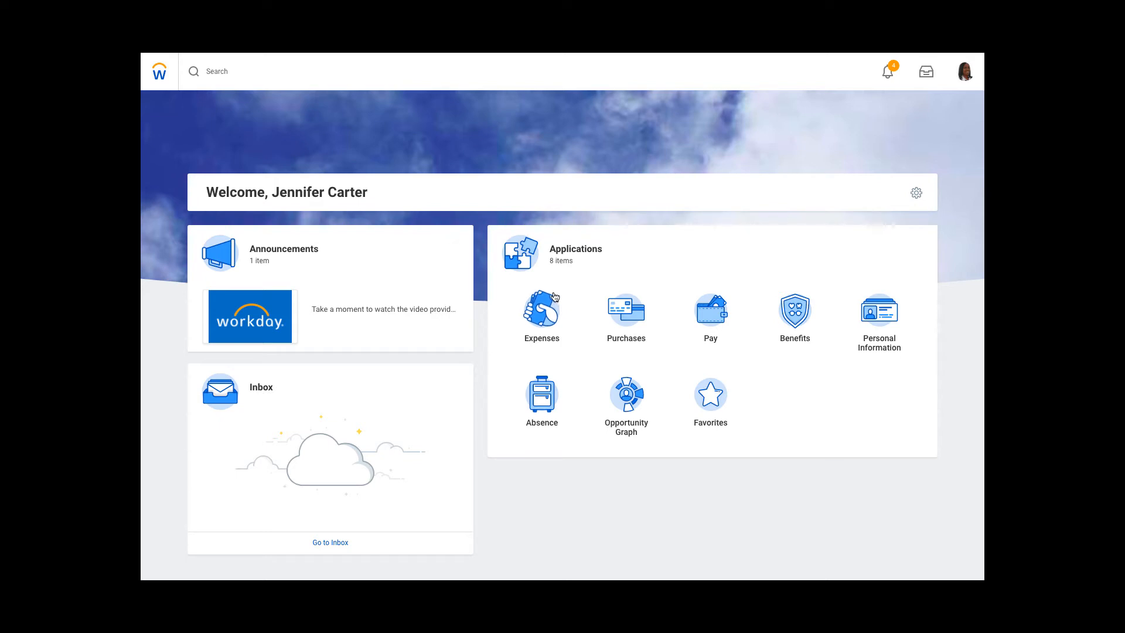
# - Switch to Workday on the web and open the recent 03/27/2018 "Trip to corp" expense report for editing
pyautogui.click(552, 311)
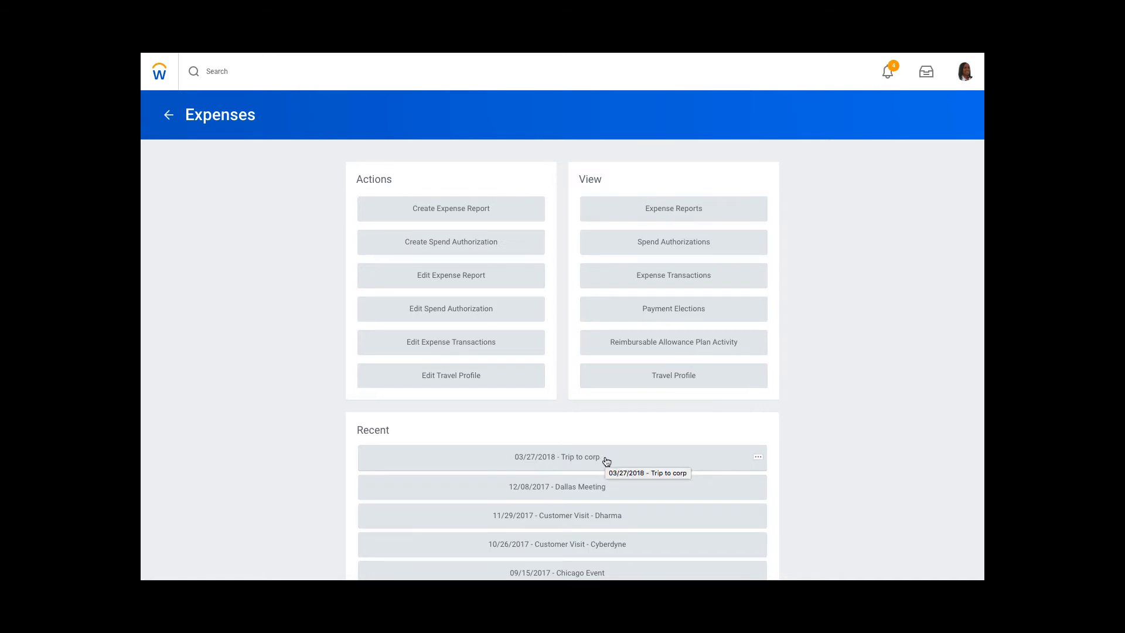
pyautogui.click(757, 460)
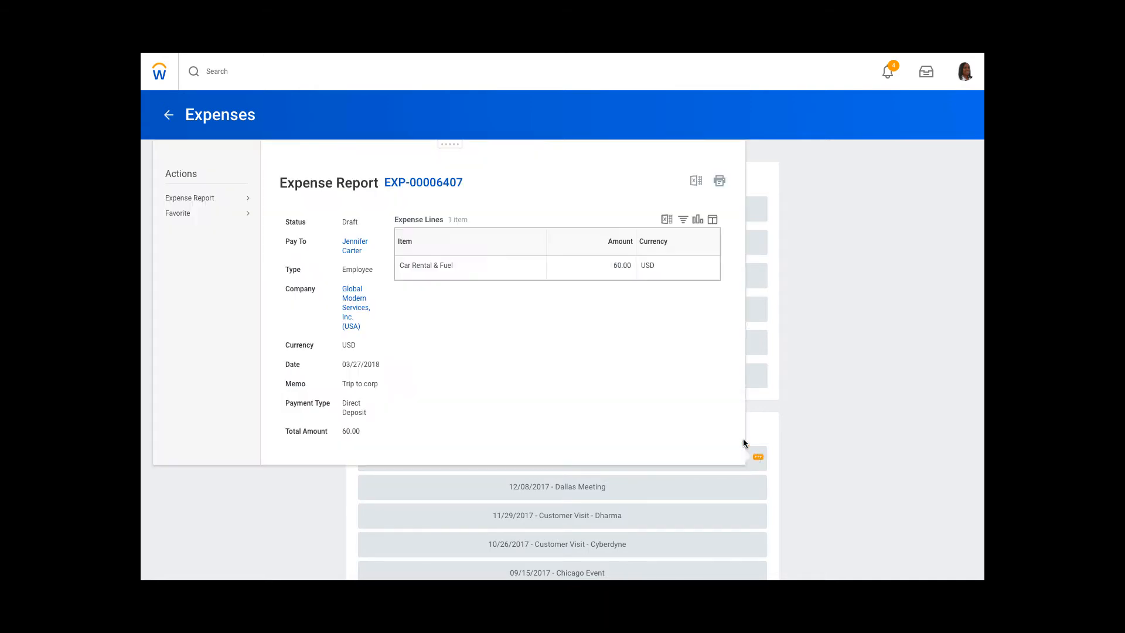
pyautogui.moveTo(224, 205)
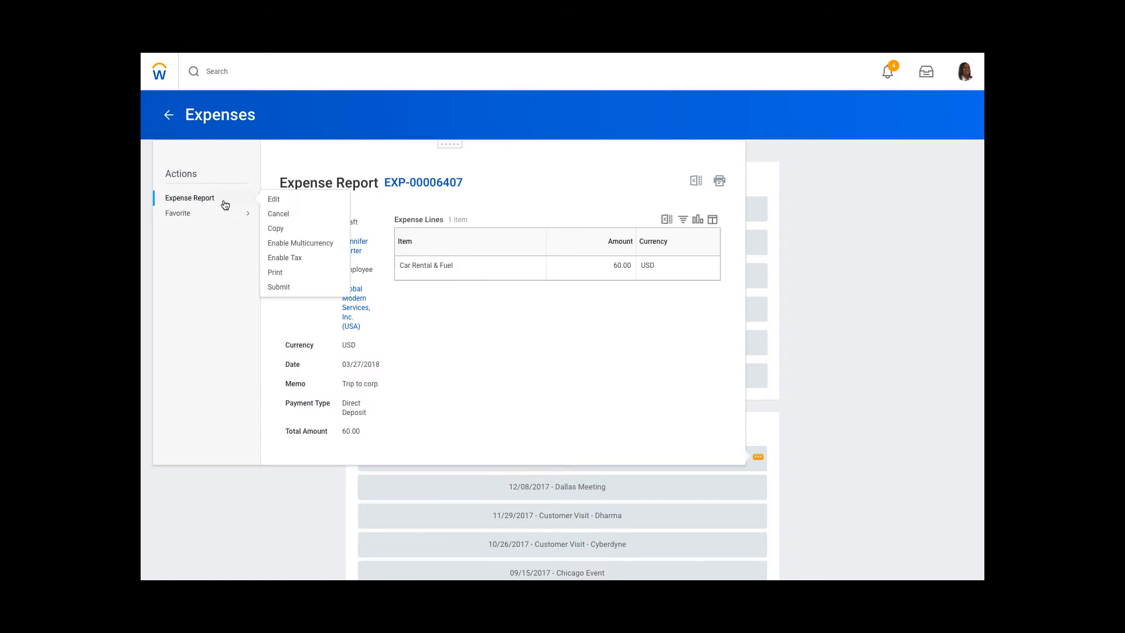
pyautogui.click(272, 200)
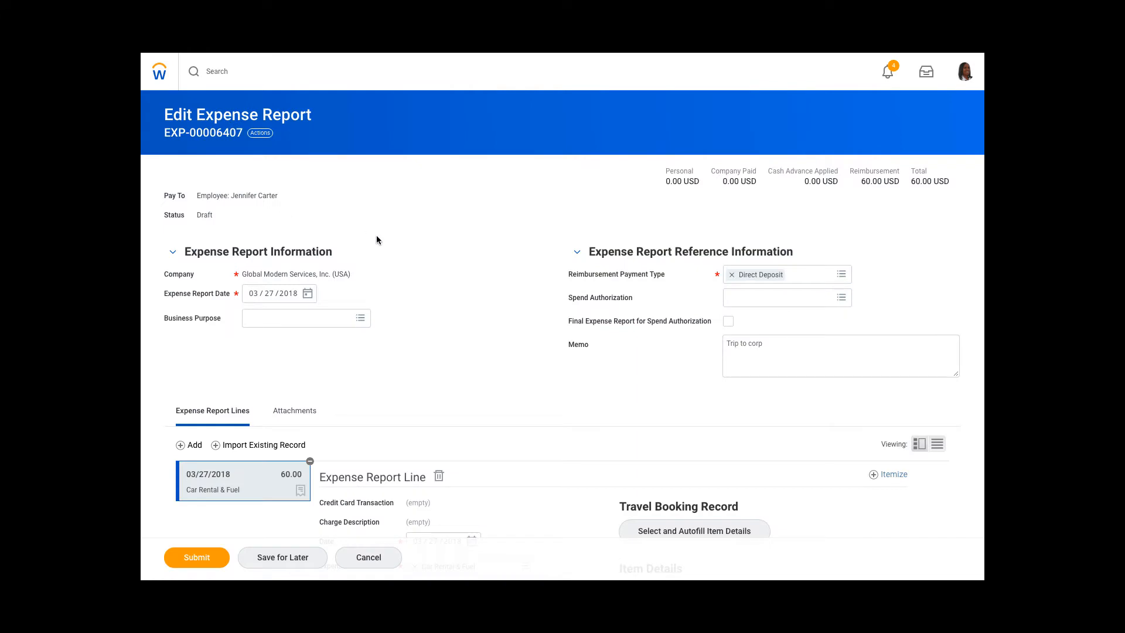
# - Review the expense report's header information, Car Rental & Fuel line details and reimbursement totals
pyautogui.scroll(-2, 386, 241)
pyautogui.scroll(-1, 386, 245)
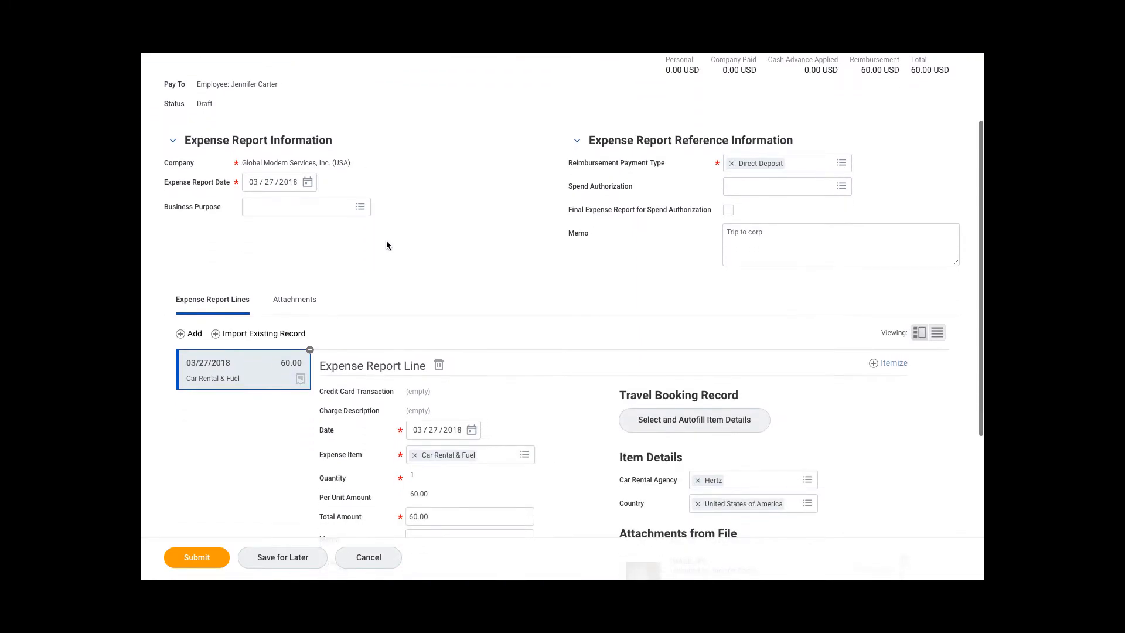
pyautogui.scroll(-1, 523, 356)
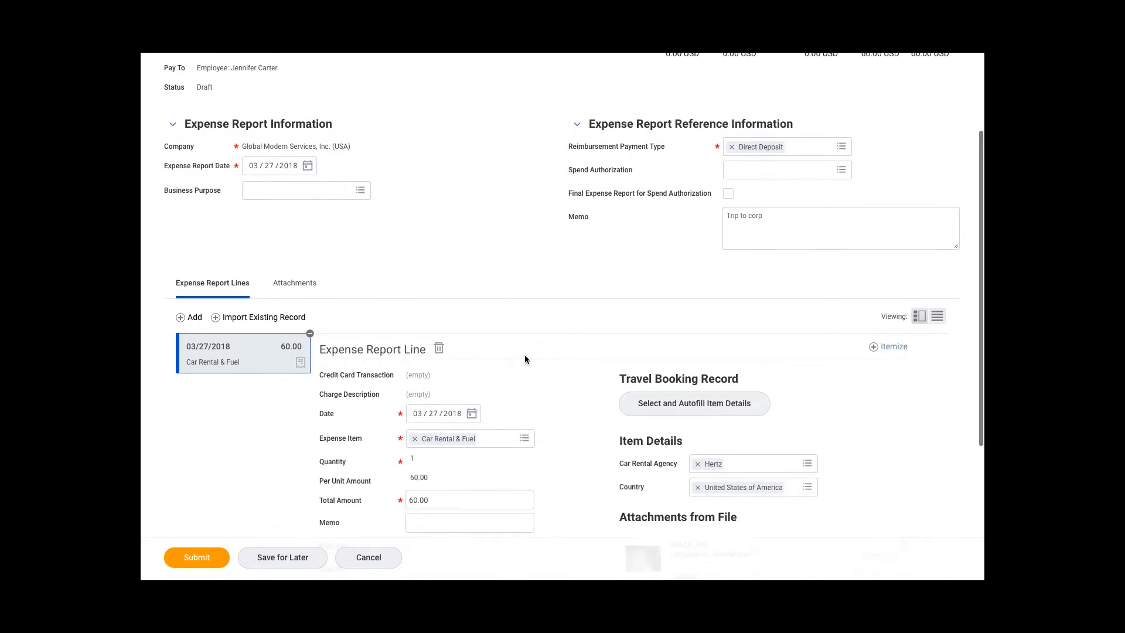
pyautogui.scroll(2, 525, 359)
pyautogui.scroll(1, 524, 359)
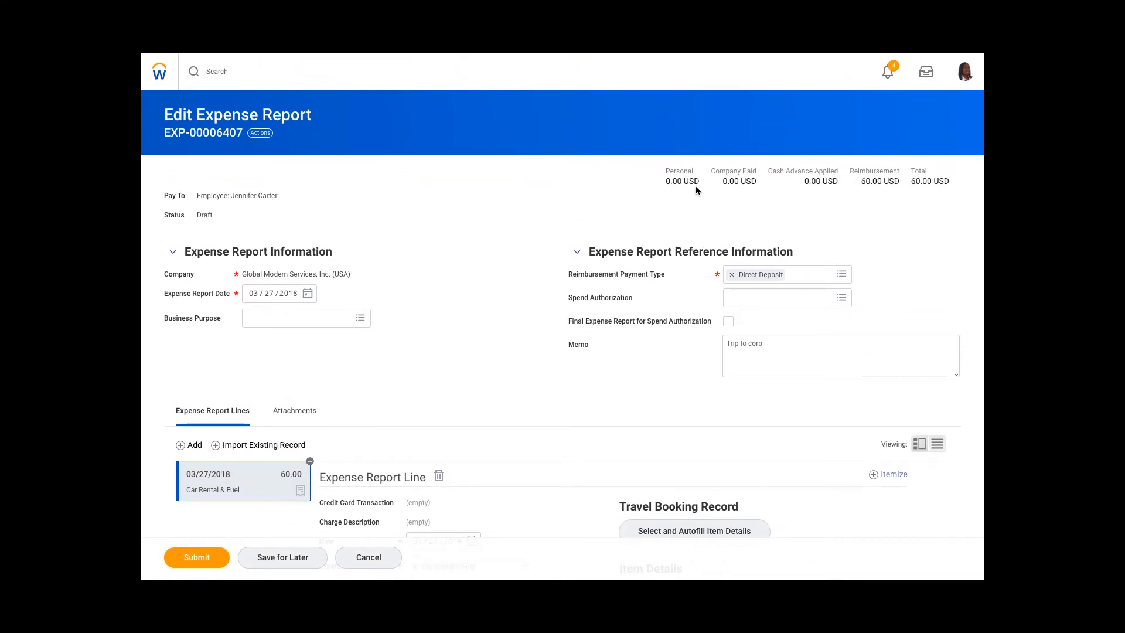
pyautogui.scroll(-1, 694, 190)
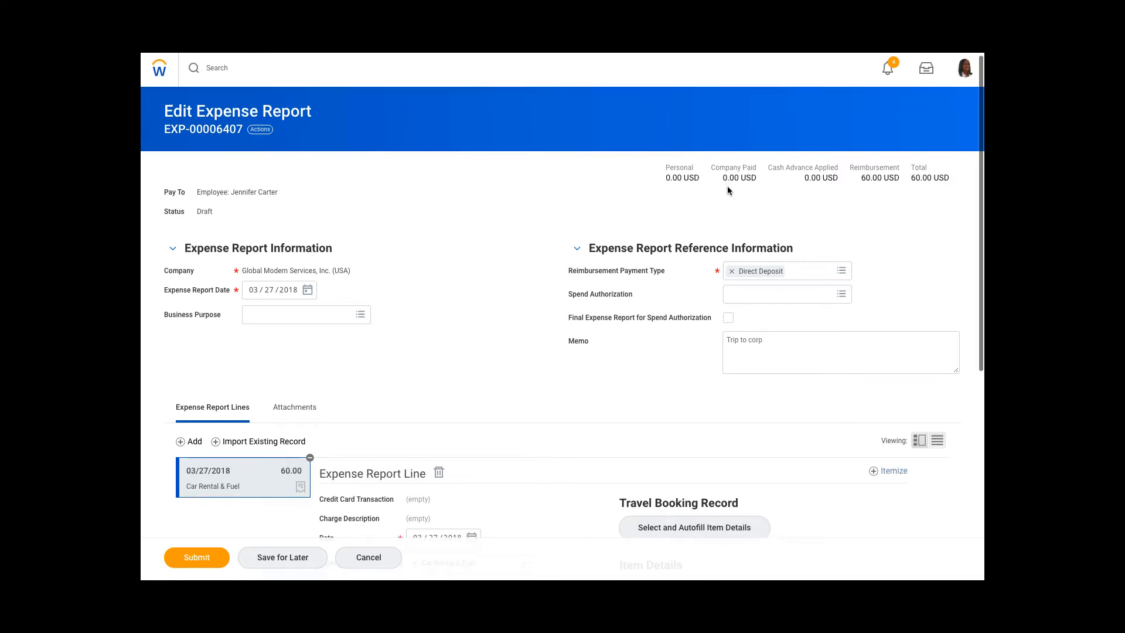
pyautogui.scroll(1, 731, 186)
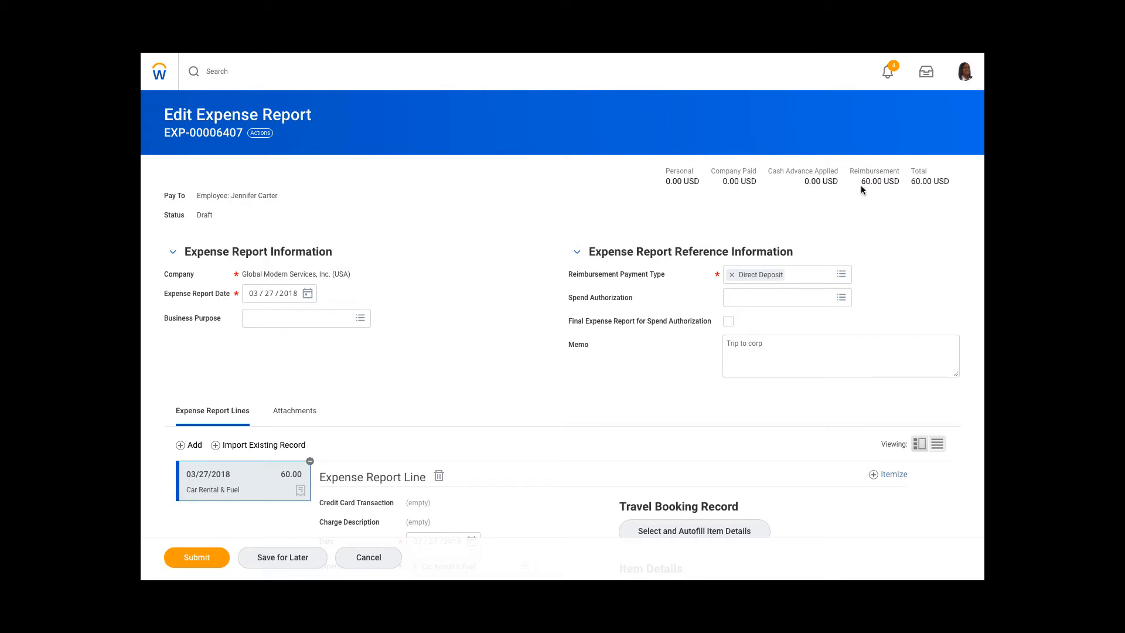
# - Import the 12/09/2017 Marriott, 12/09/2017 Hertz and 12/01/2017 United credit card transactions as lines of the expense report
pyautogui.scroll(-2, 860, 185)
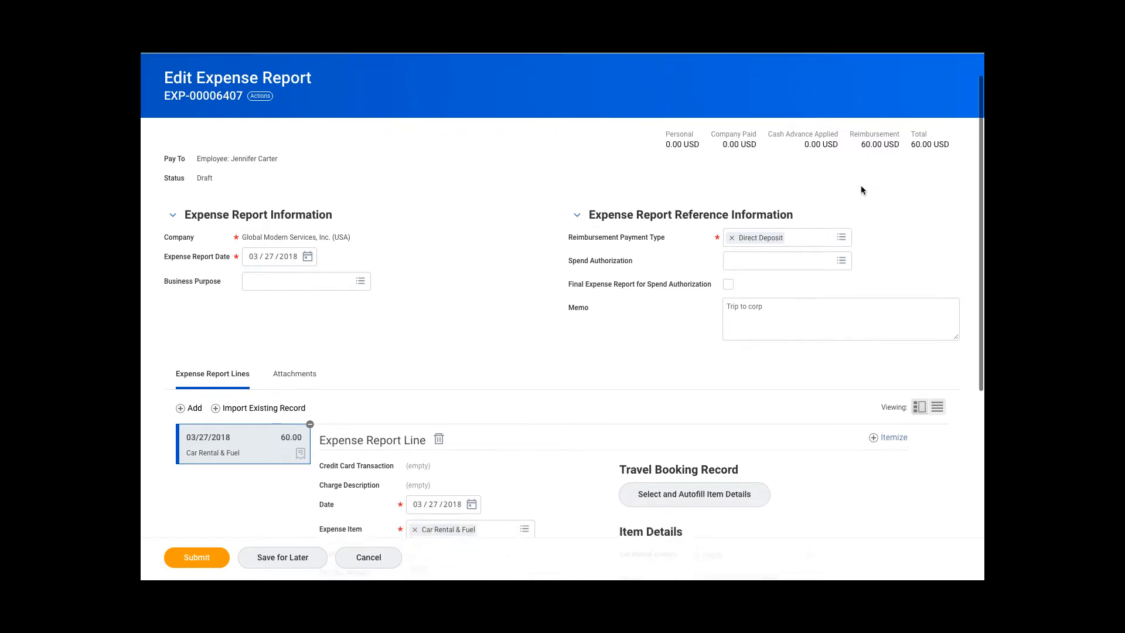
pyautogui.scroll(-2, 859, 185)
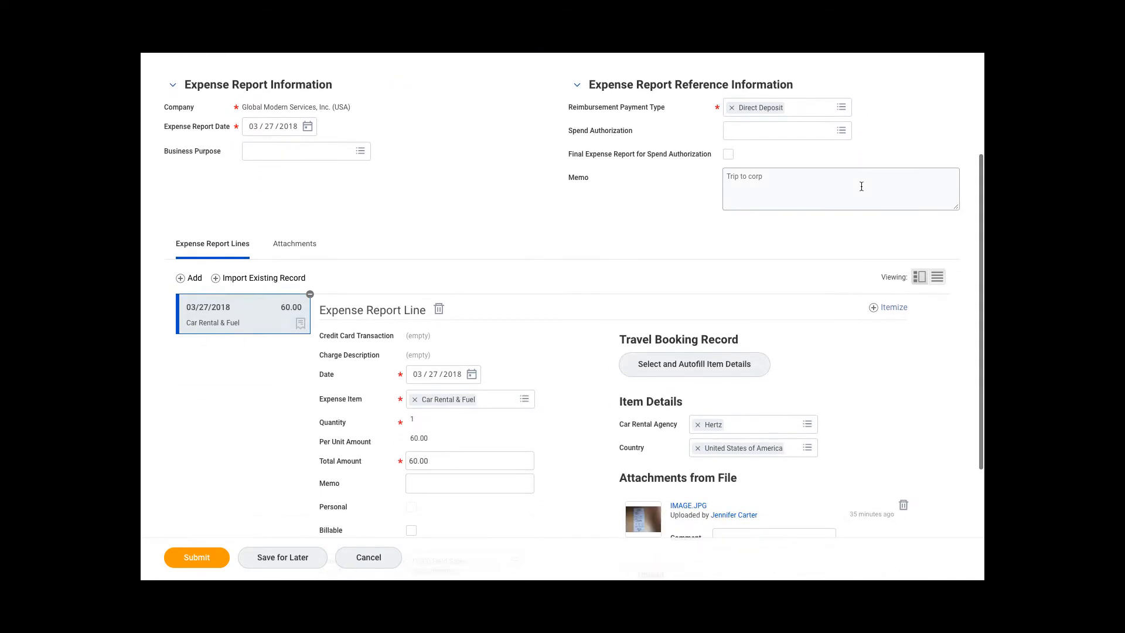
pyautogui.click(263, 220)
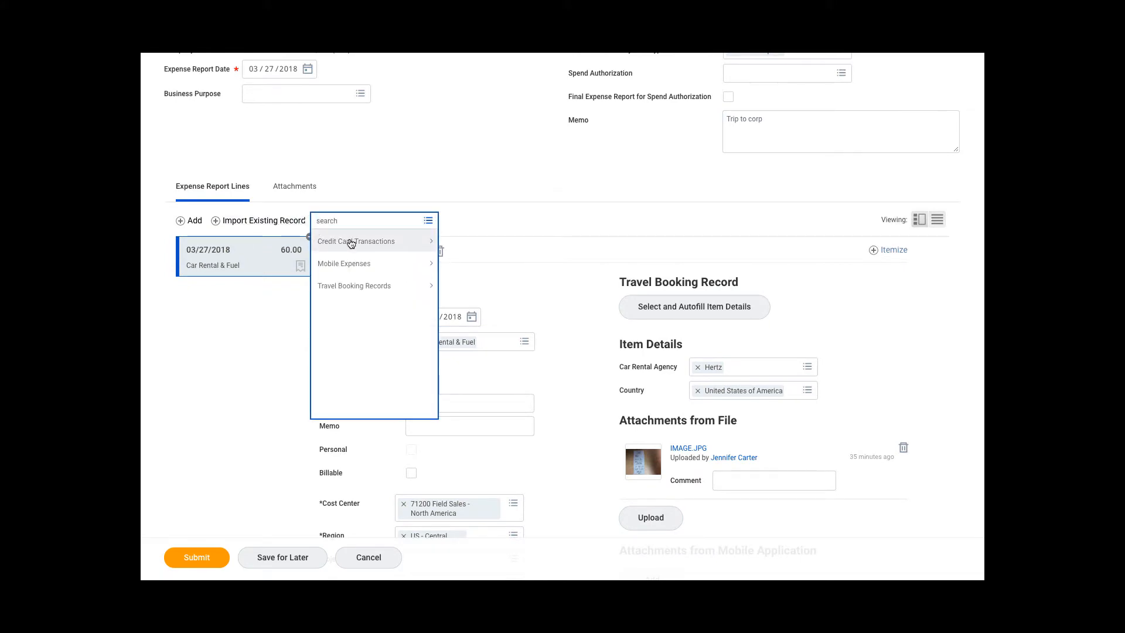
pyautogui.click(351, 242)
pyautogui.click(323, 325)
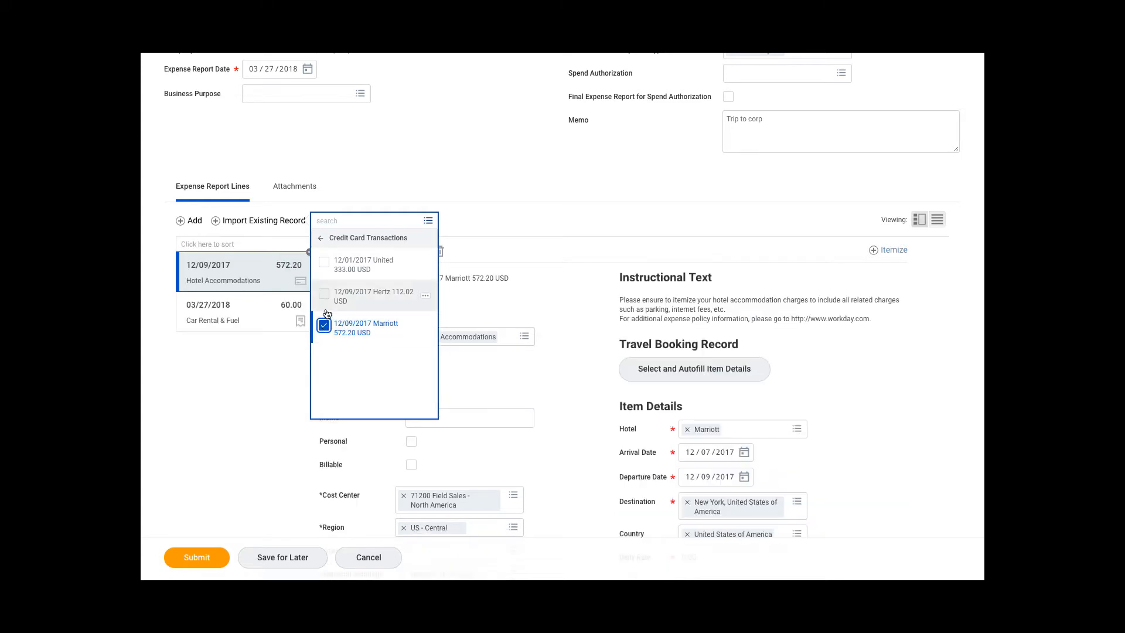
pyautogui.click(324, 295)
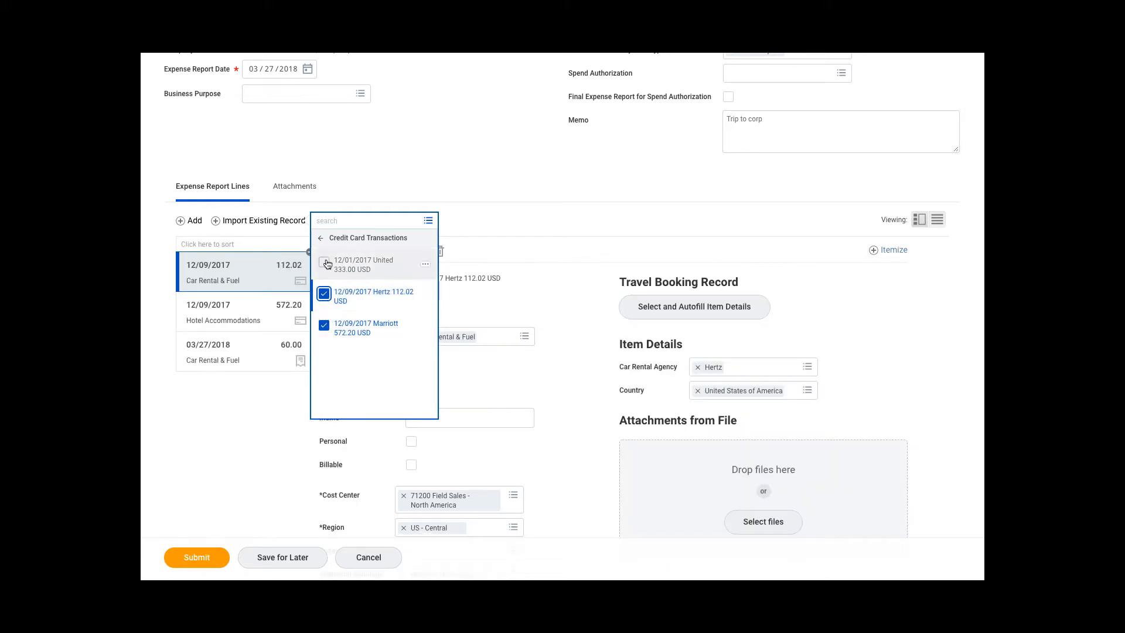
pyautogui.click(325, 263)
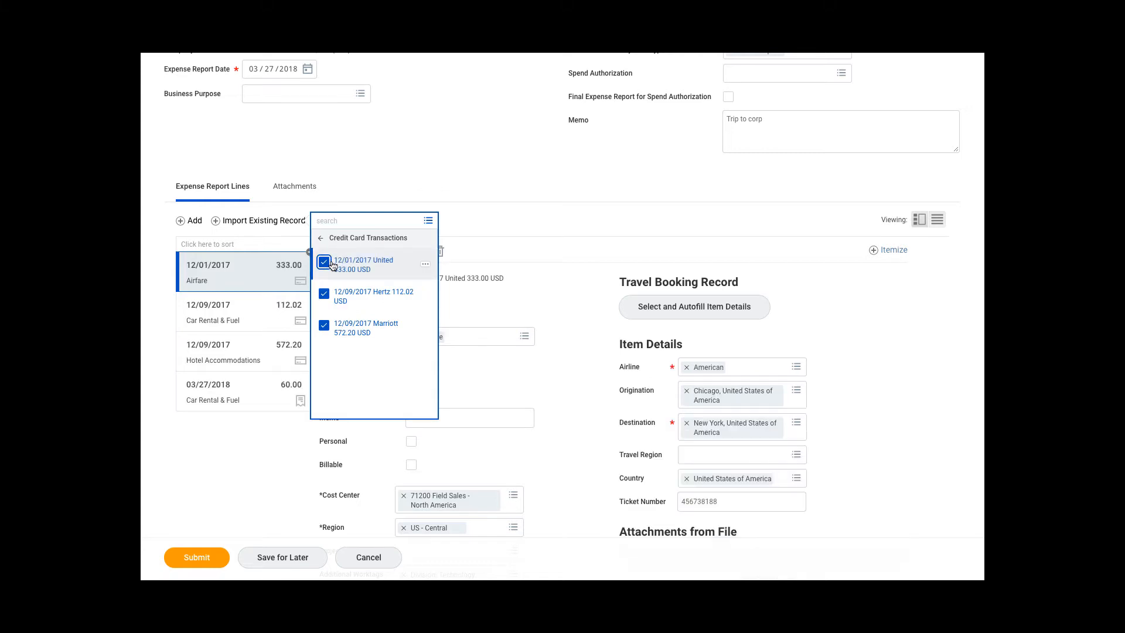
pyautogui.click(256, 424)
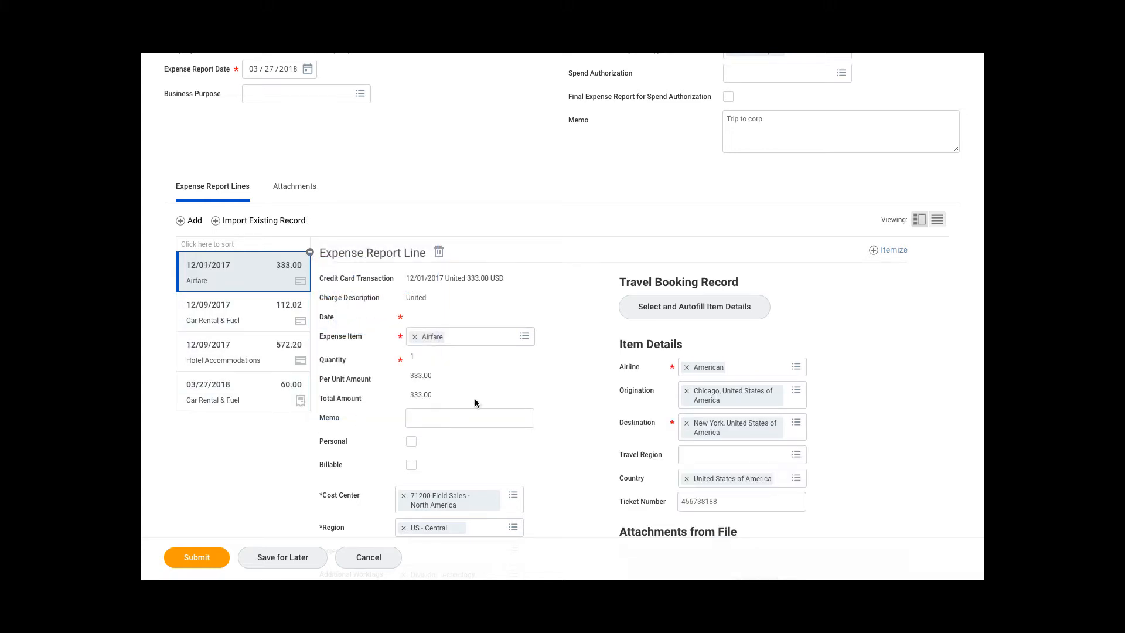
# - Autofill the Airfare line from the suggested 12/01/2017 United Airlines 333.00 USD travel booking record
pyautogui.scroll(-2, 558, 398)
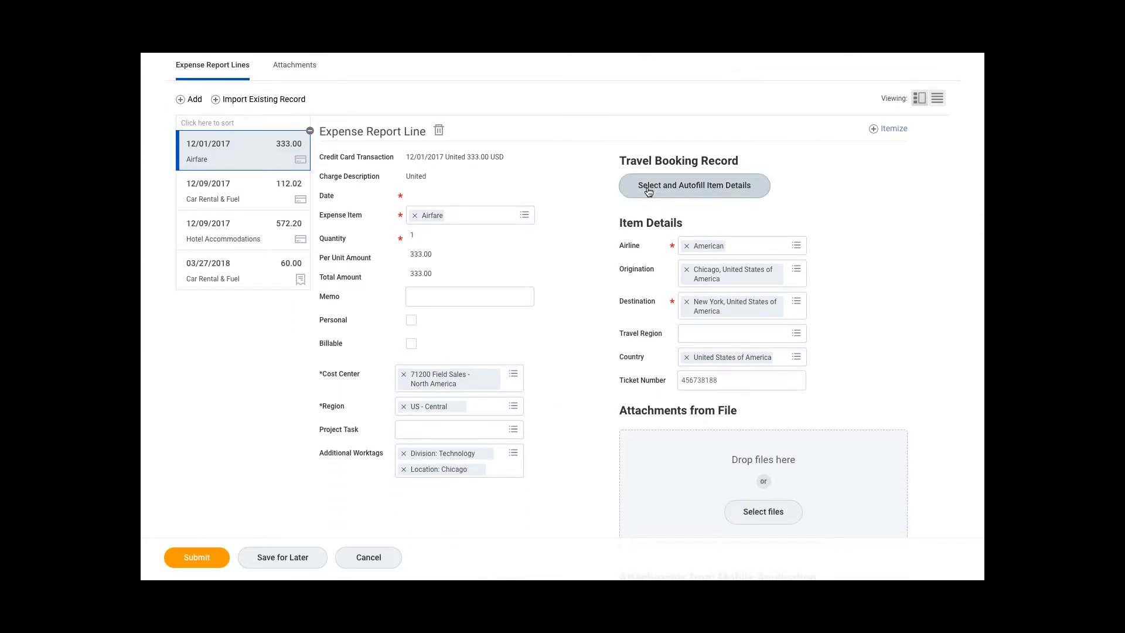
pyautogui.click(648, 192)
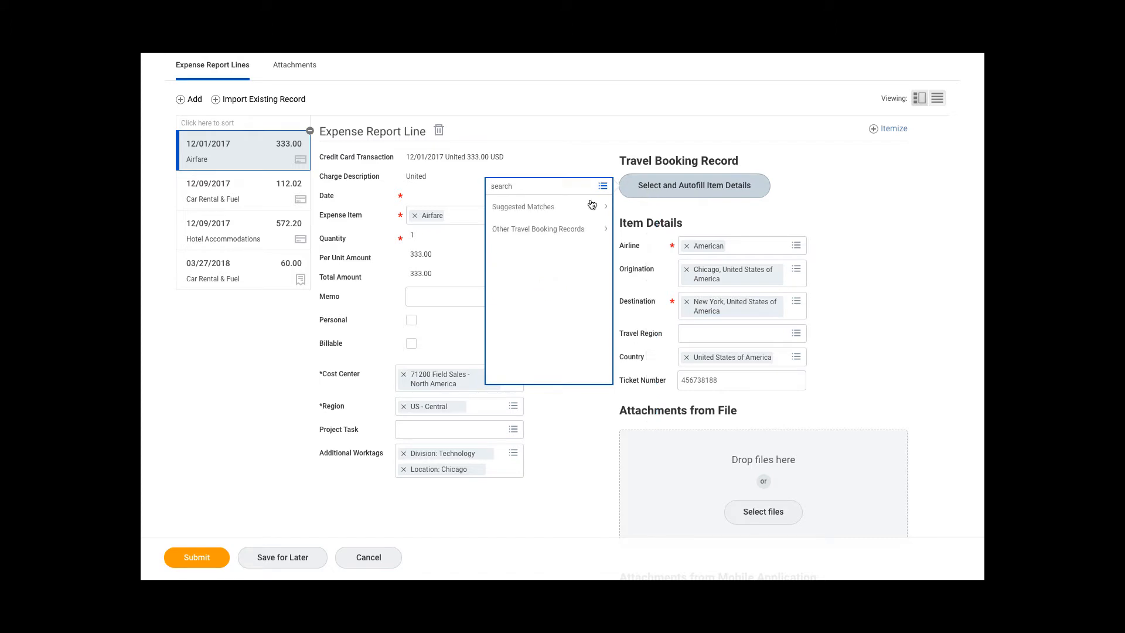
pyautogui.click(578, 206)
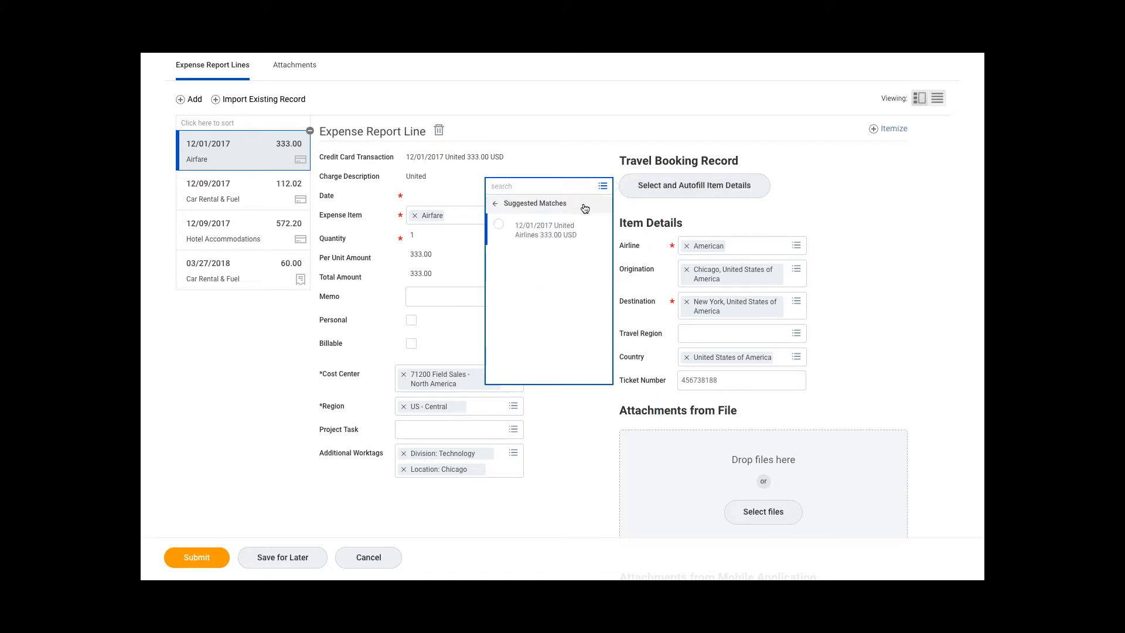
pyautogui.click(498, 227)
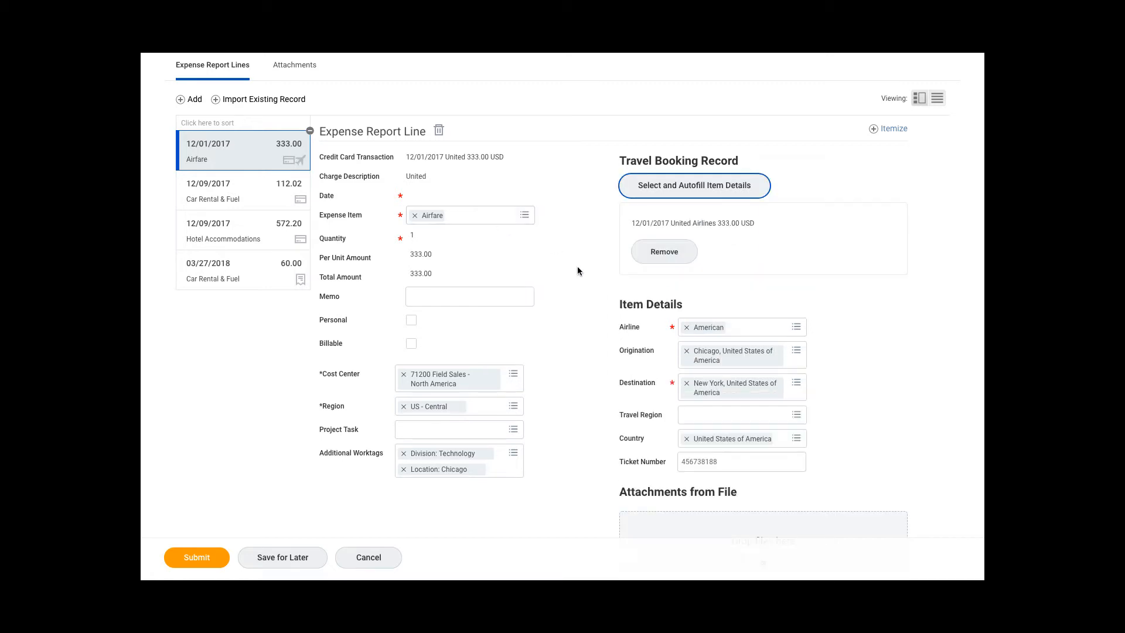
# - Attach the file United Airlines Receipt.pdf to the Airfare expense line
pyautogui.scroll(-2, 578, 271)
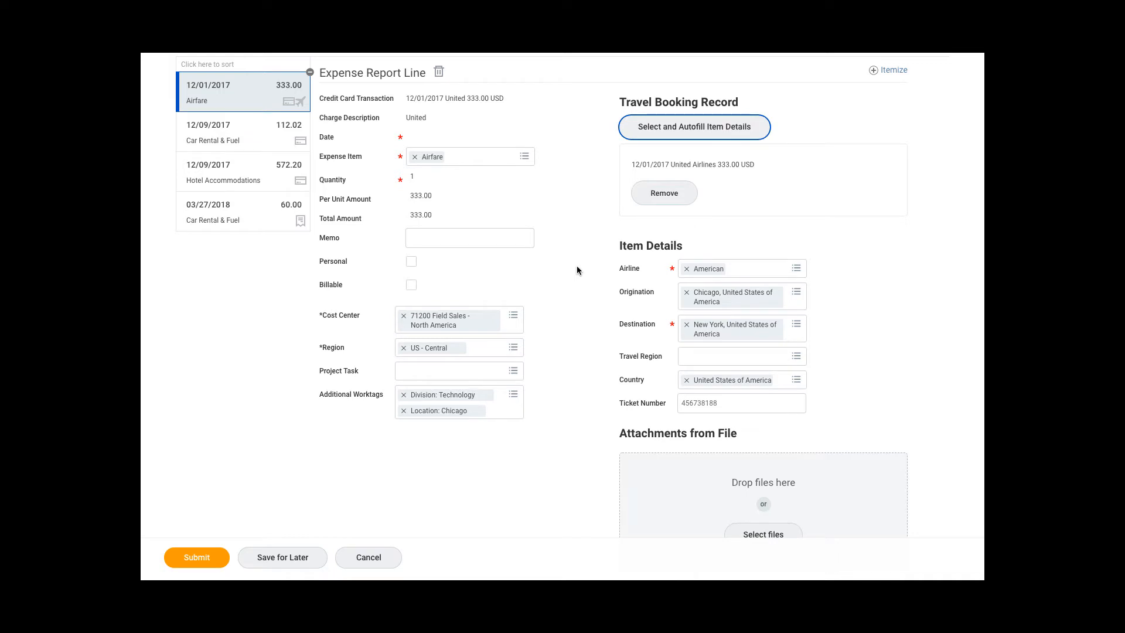
pyautogui.scroll(1, 577, 270)
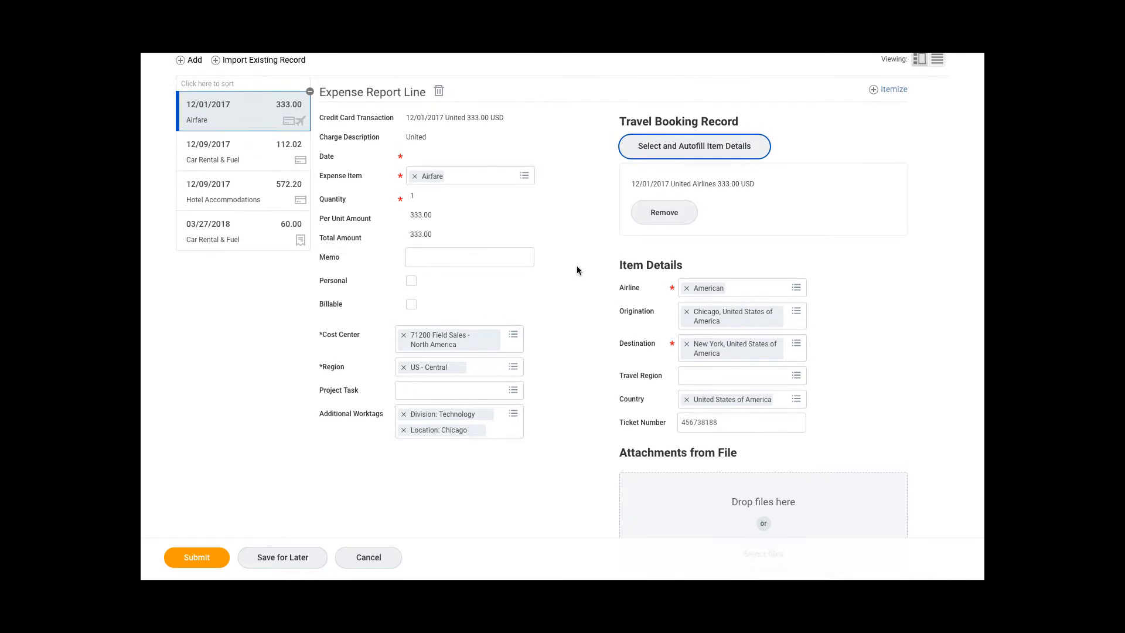
pyautogui.scroll(-3, 576, 270)
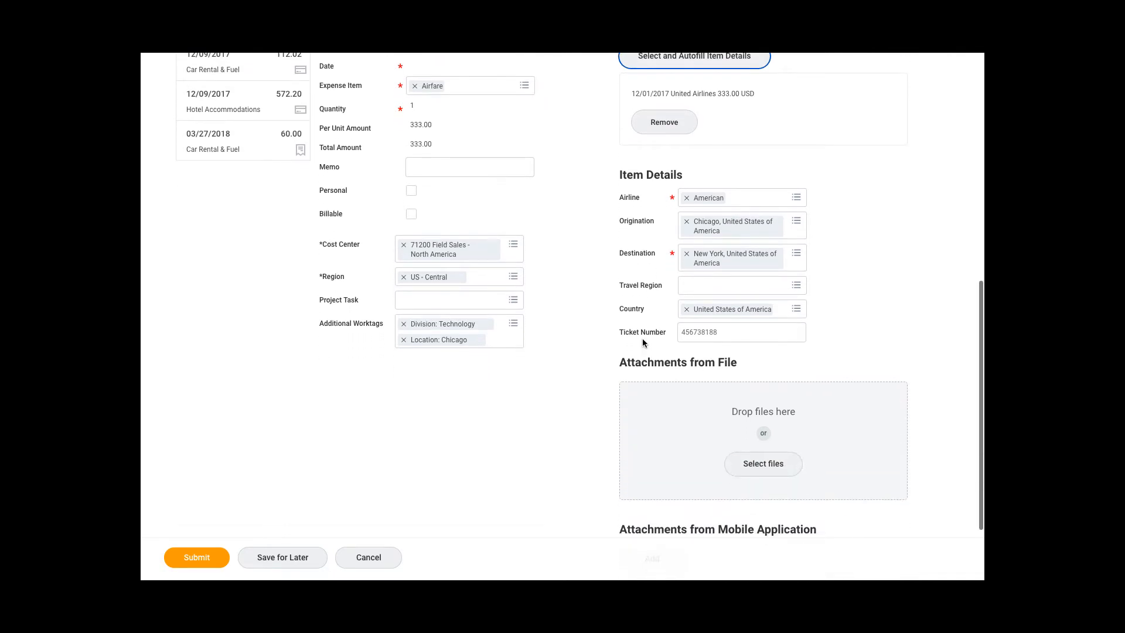
pyautogui.click(760, 468)
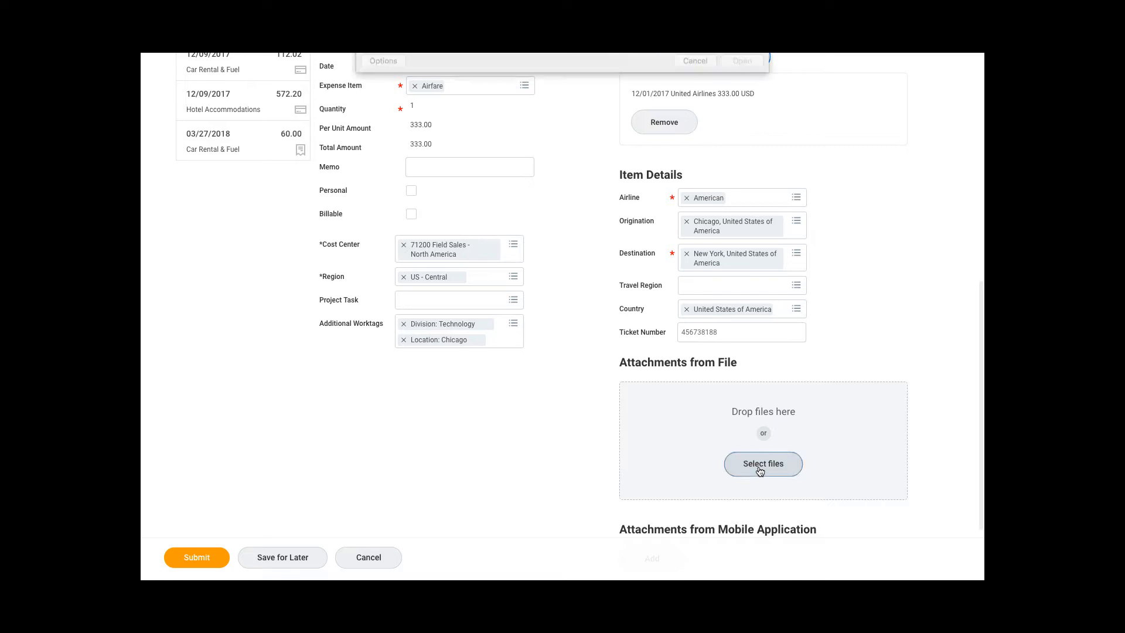
pyautogui.click(515, 135)
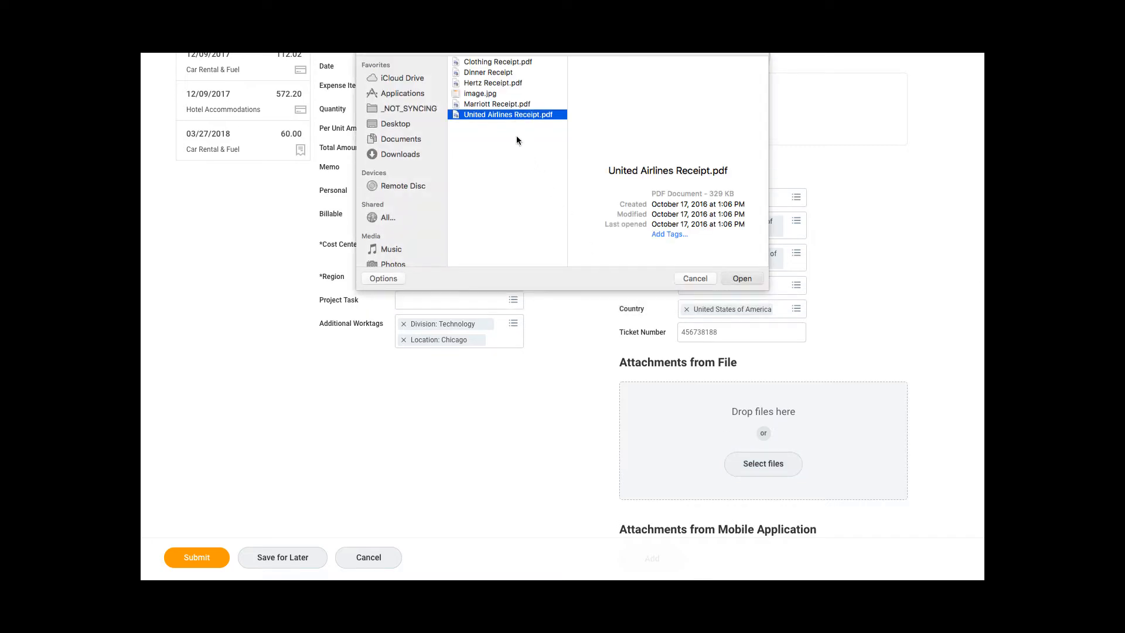
pyautogui.press('Return')
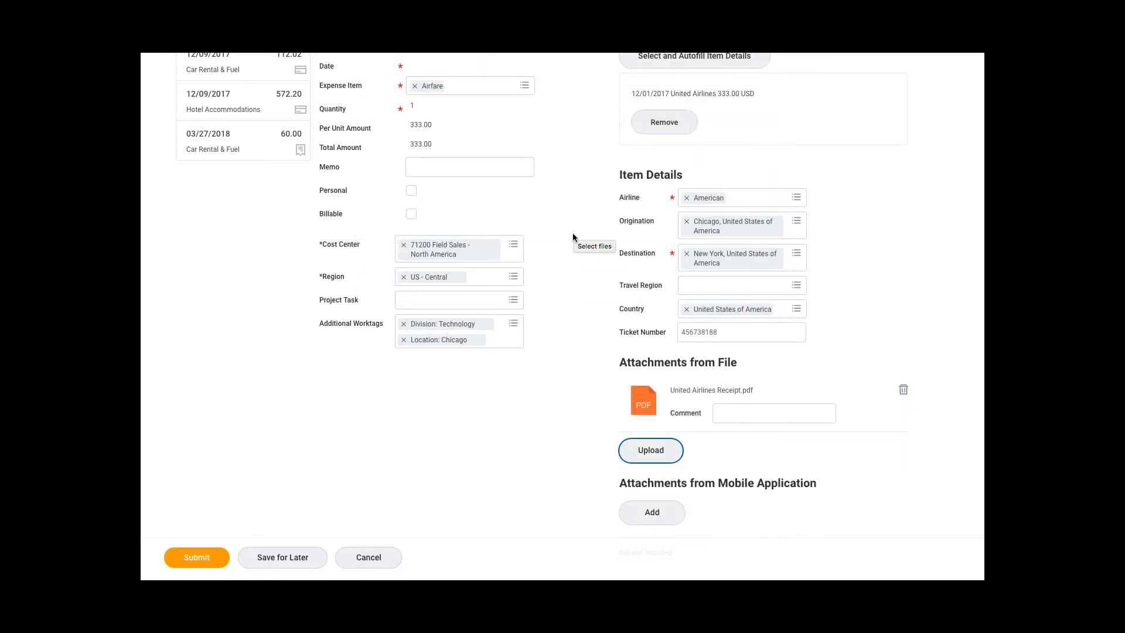
# - Attach the file Hertz Receipt.pdf to the 12/09/2017 Car Rental & Fuel expense line
pyautogui.scroll(3, 573, 236)
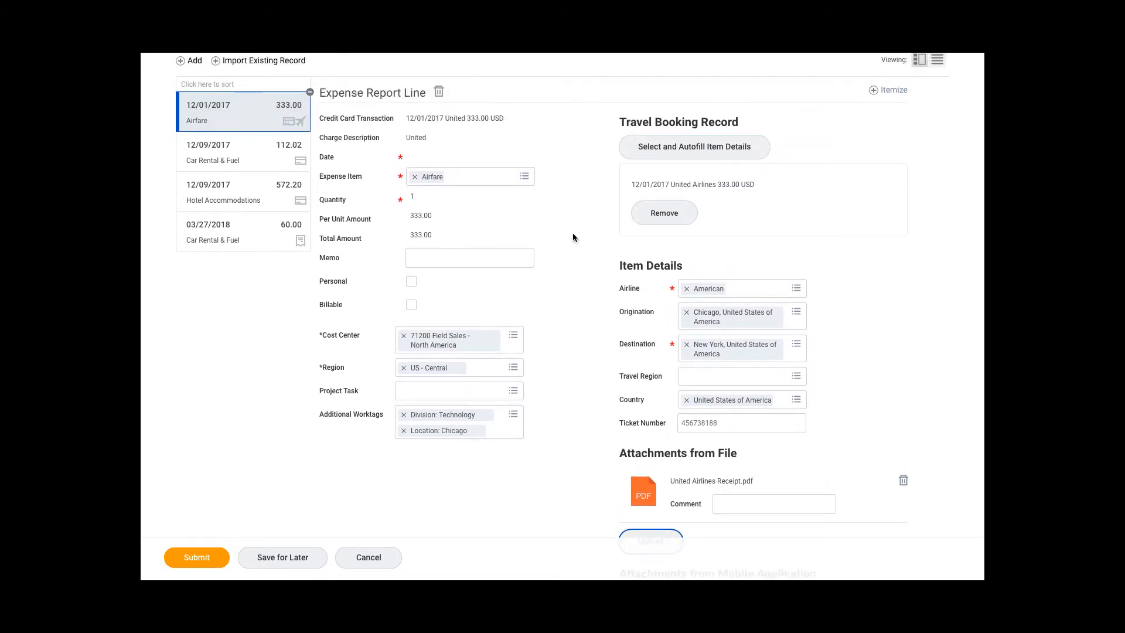
pyautogui.click(280, 167)
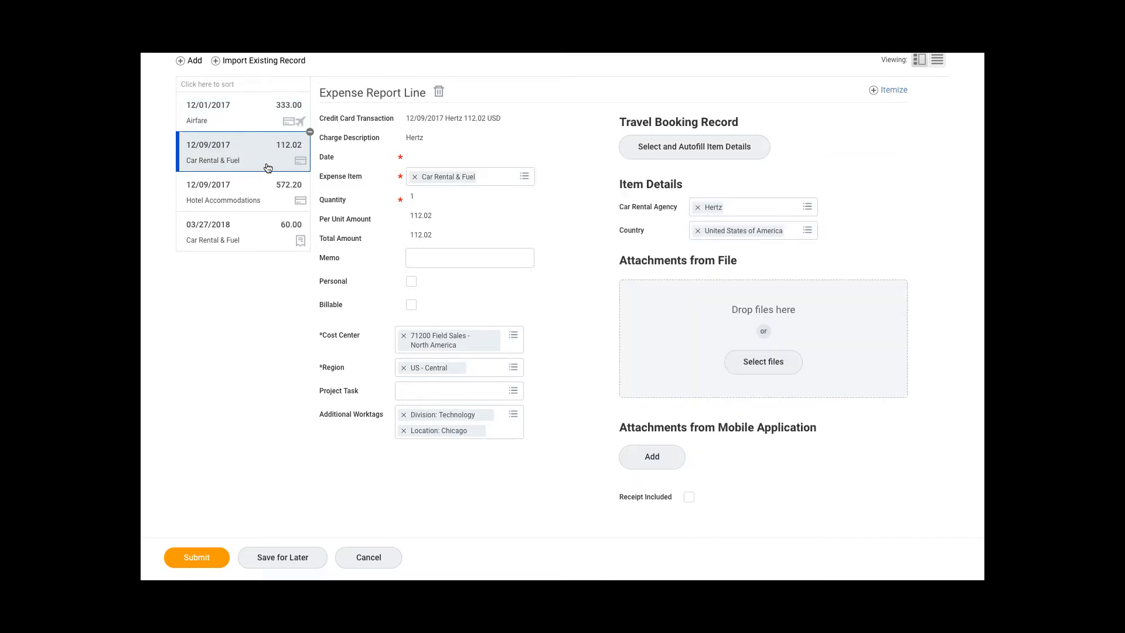
pyautogui.click(754, 369)
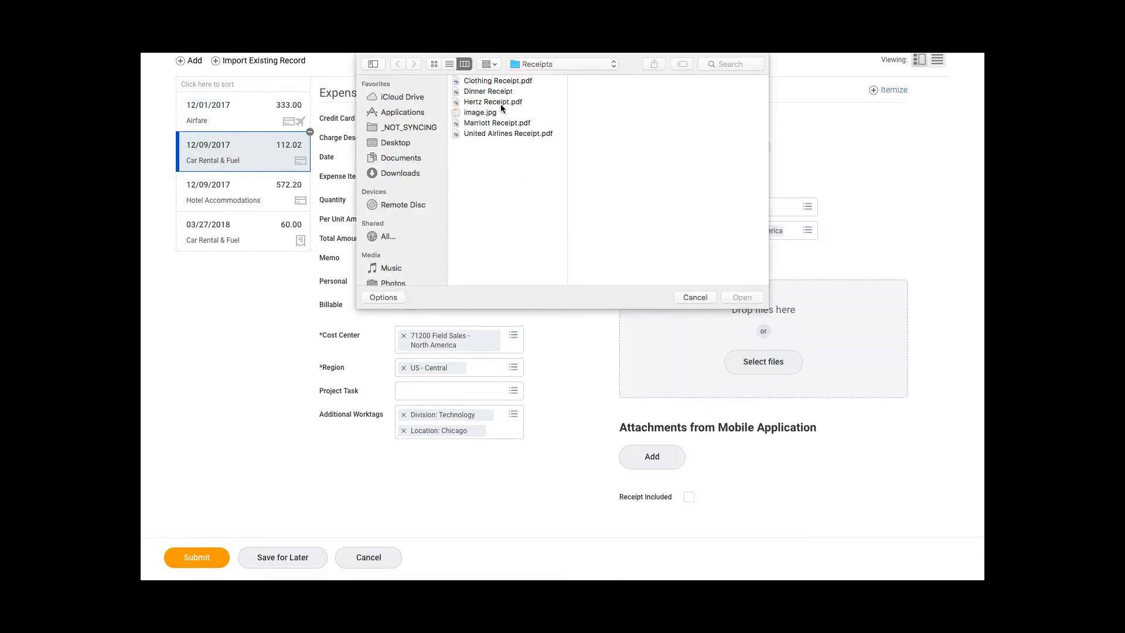
pyautogui.doubleClick(500, 103)
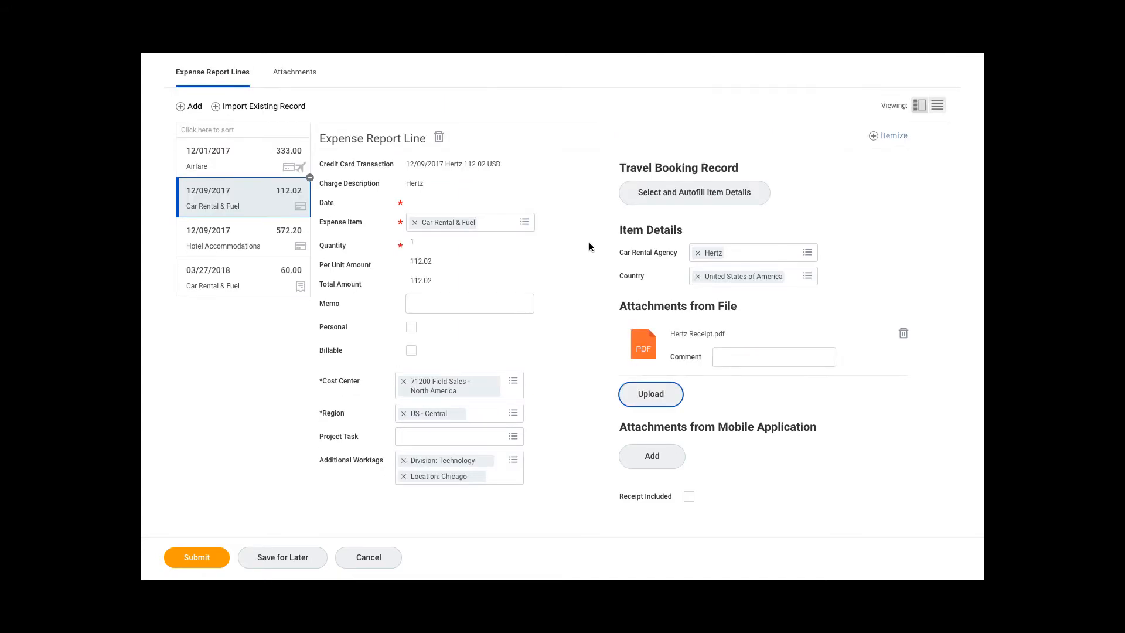
# - Set the daily rate of the Marriott Hotel Accommodations expense line to 230
pyautogui.click(282, 237)
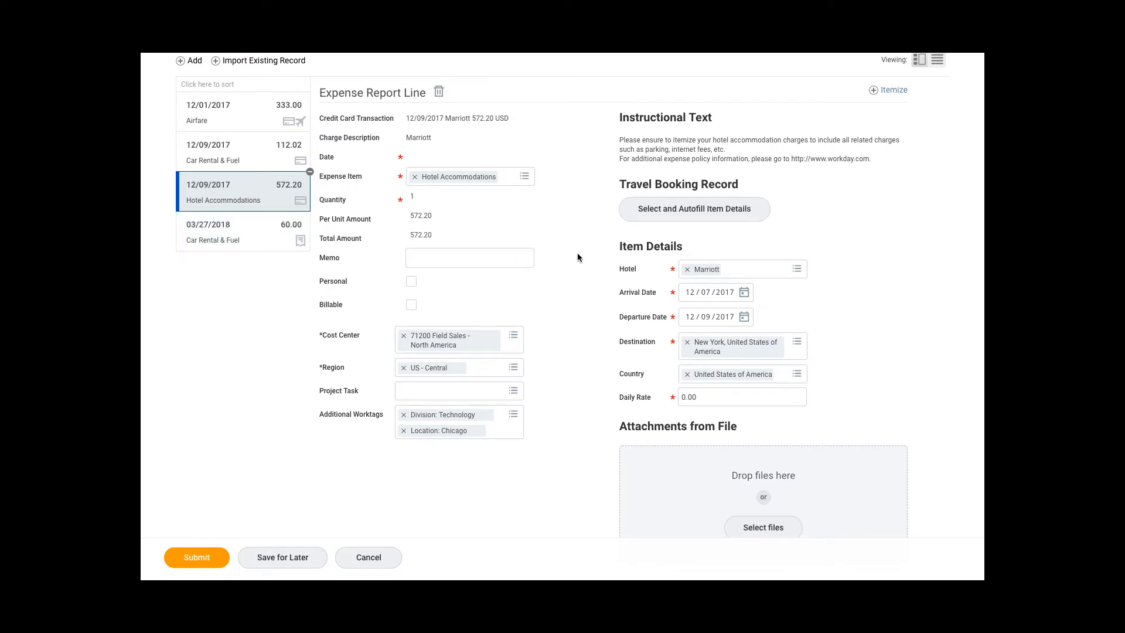
pyautogui.scroll(2, 577, 257)
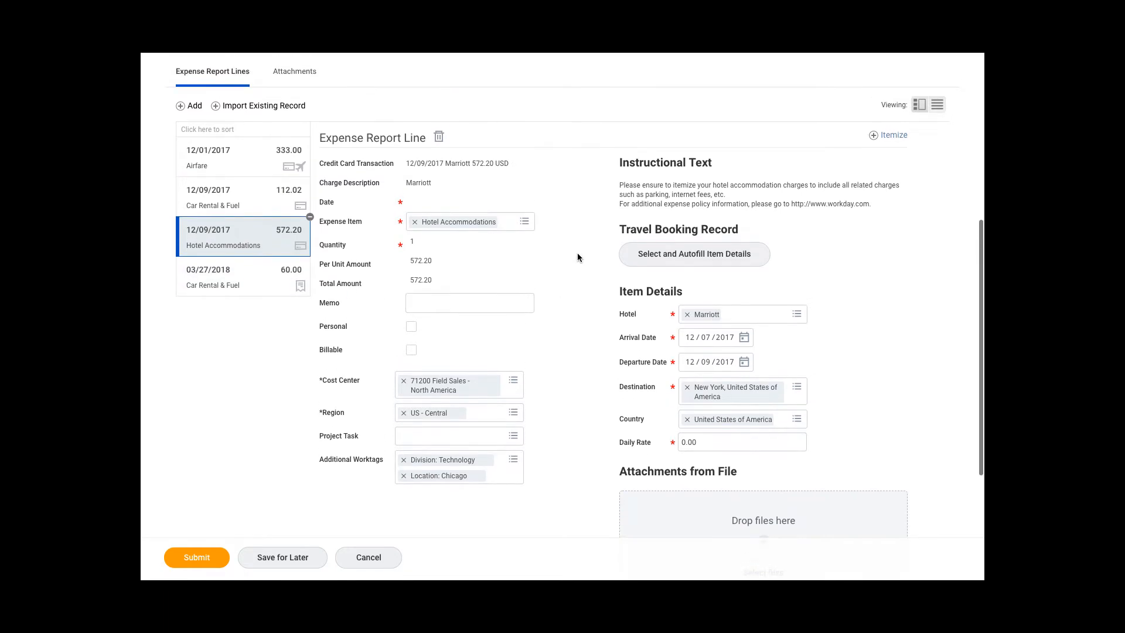
pyautogui.scroll(-1, 577, 256)
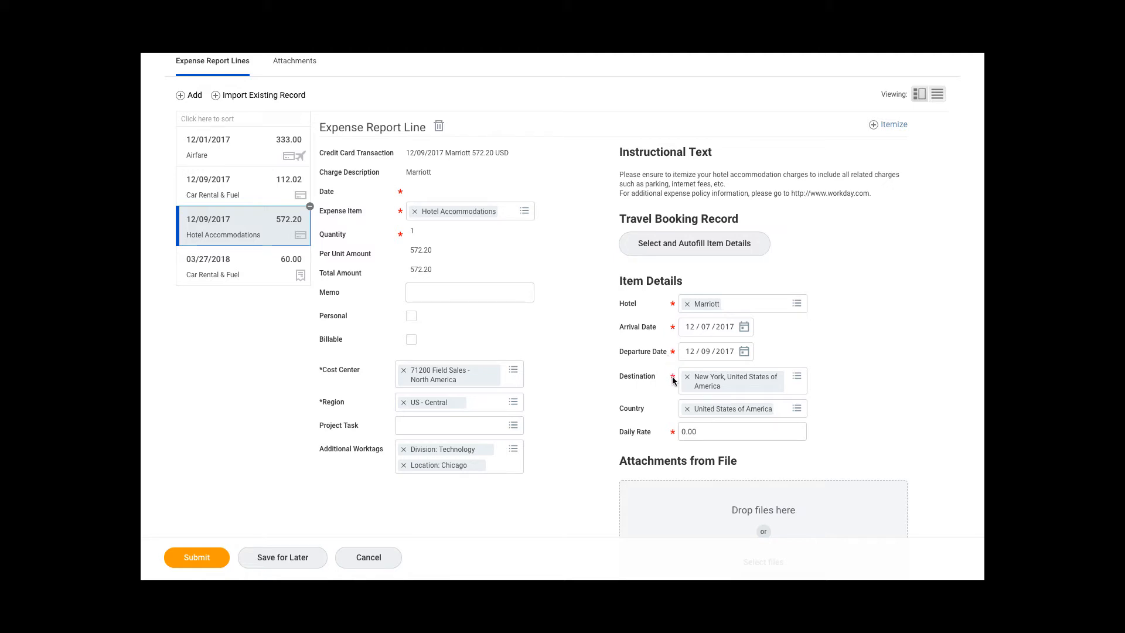
pyautogui.click(716, 432)
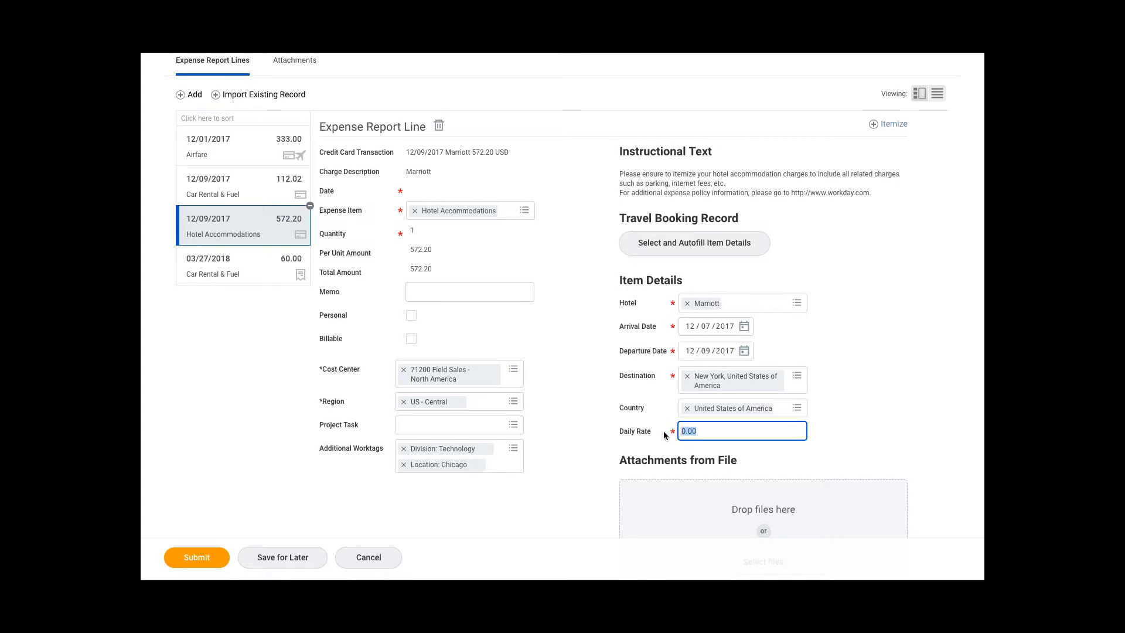
pyautogui.write('230')
pyautogui.press('Tab')
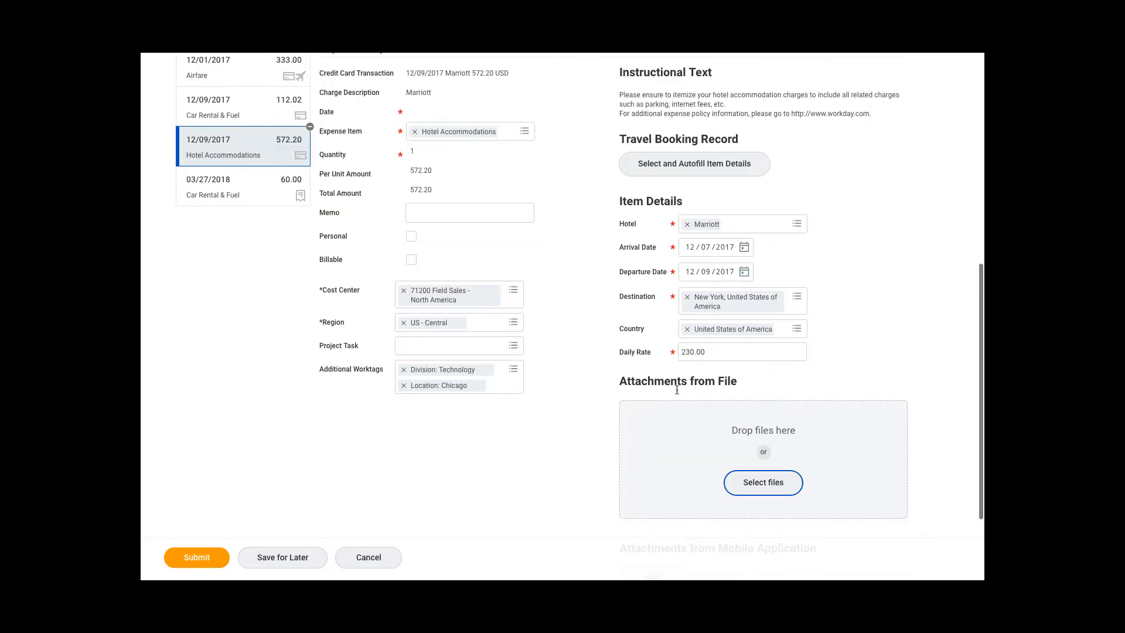
# - Open the itemization of the Hotel Accommodations line and check its daily charges and remaining amount to itemize
pyautogui.scroll(3, 668, 367)
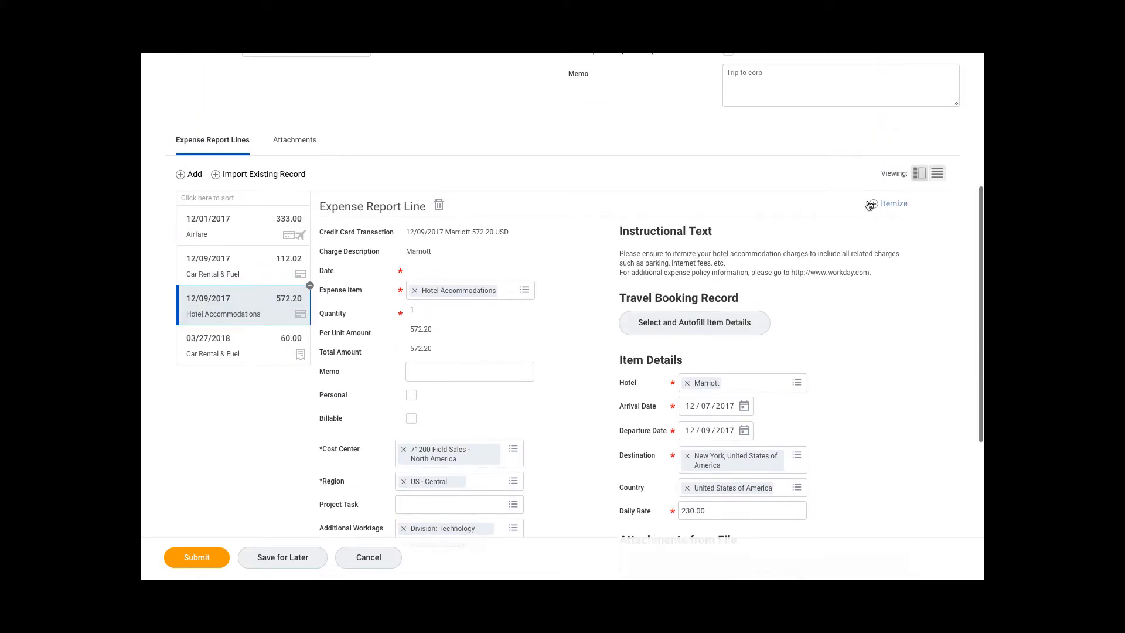
pyautogui.click(904, 204)
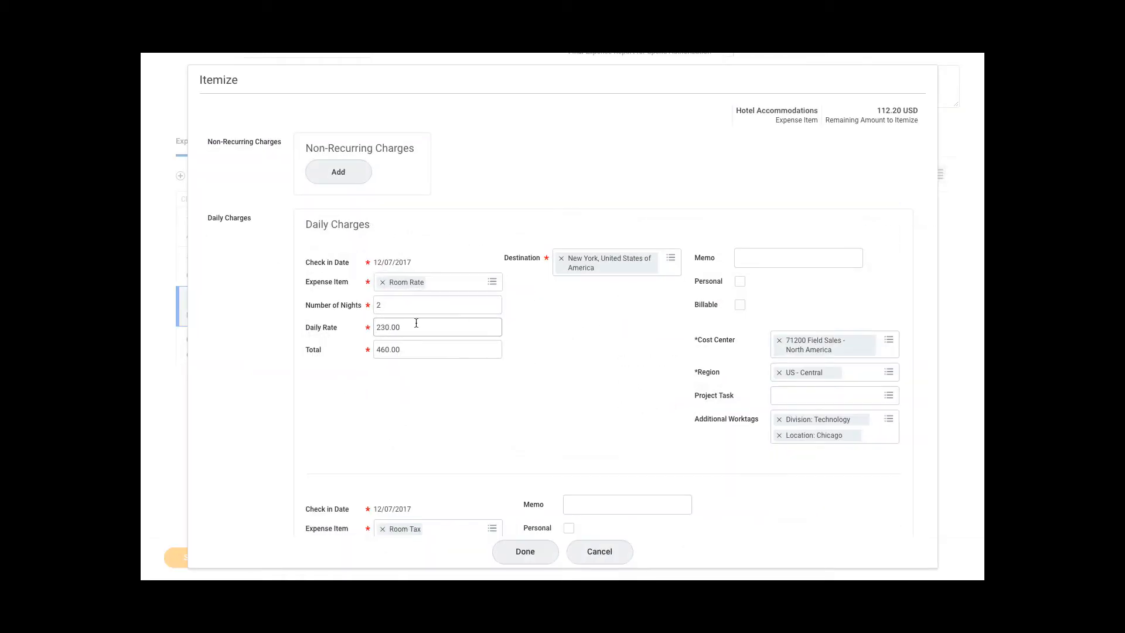
pyautogui.scroll(-1, 416, 323)
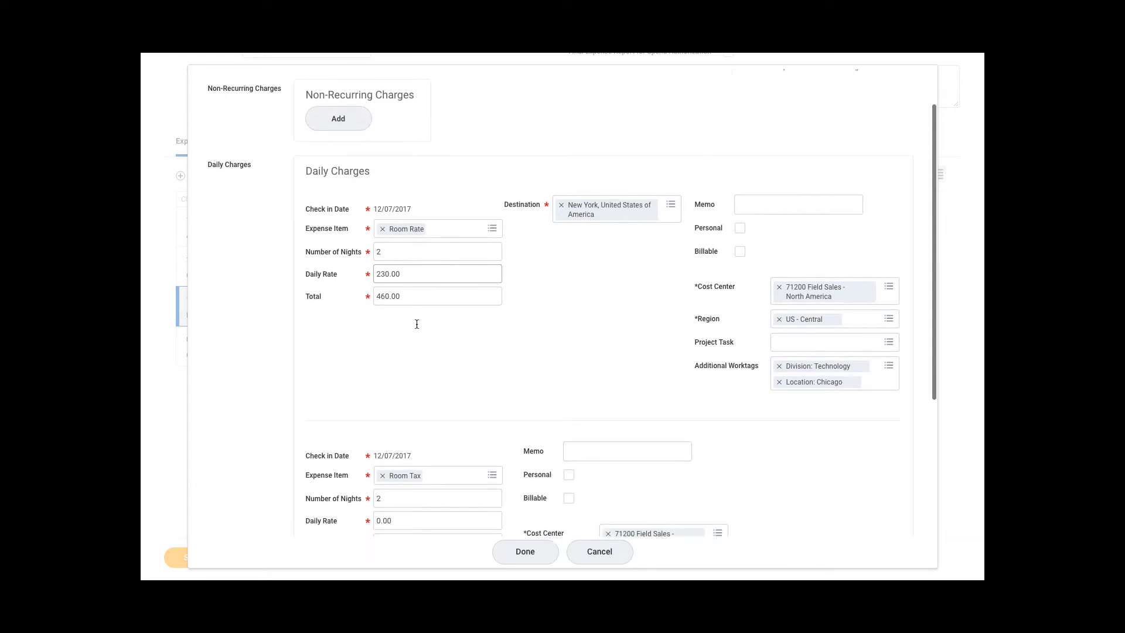
pyautogui.scroll(-1, 416, 324)
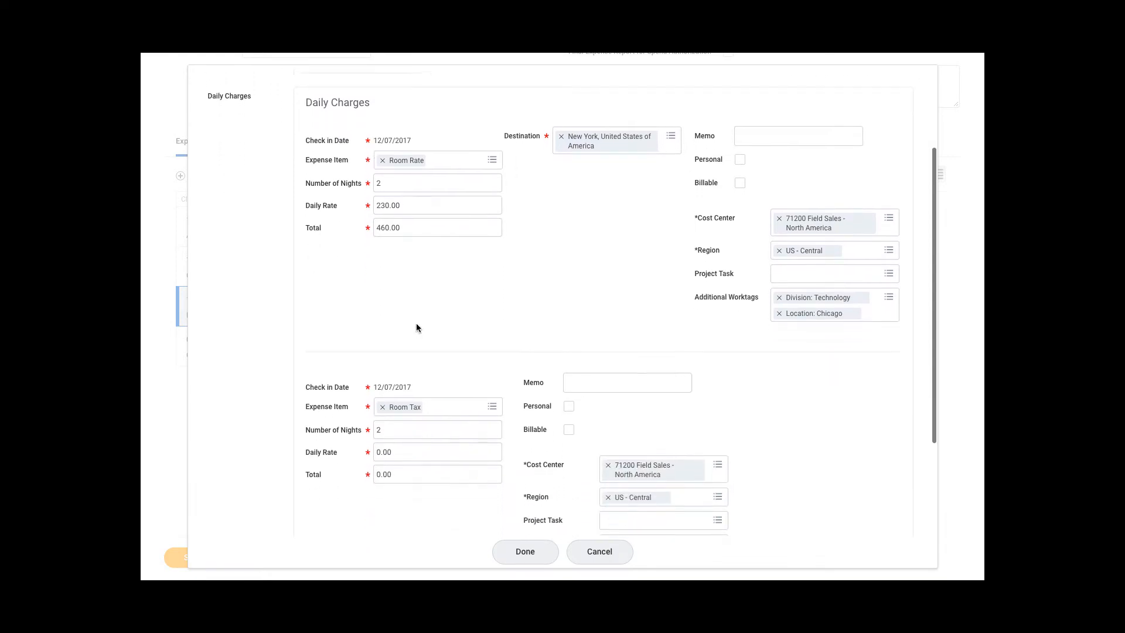
pyautogui.scroll(1, 416, 324)
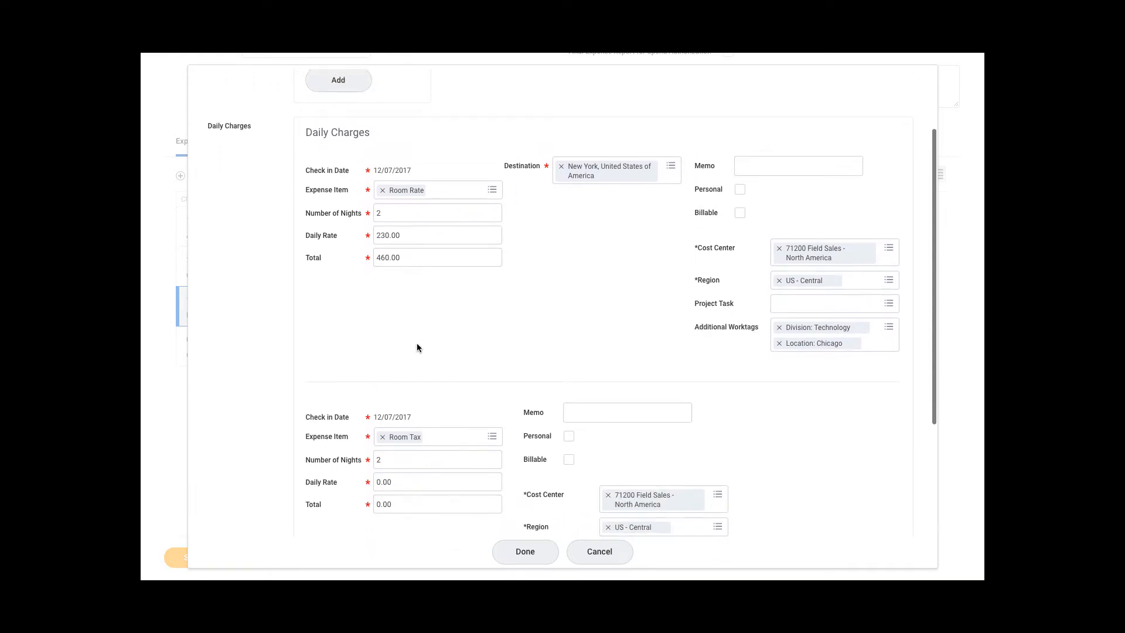
pyautogui.scroll(3, 417, 348)
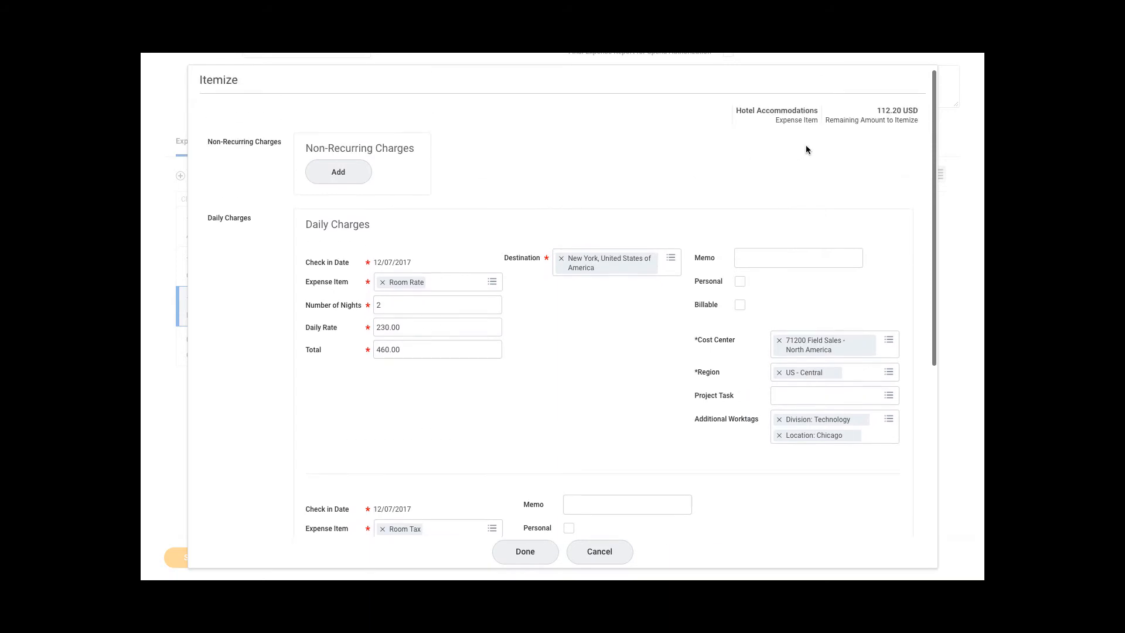
pyautogui.moveTo(876, 112); pyautogui.dragTo(925, 112)
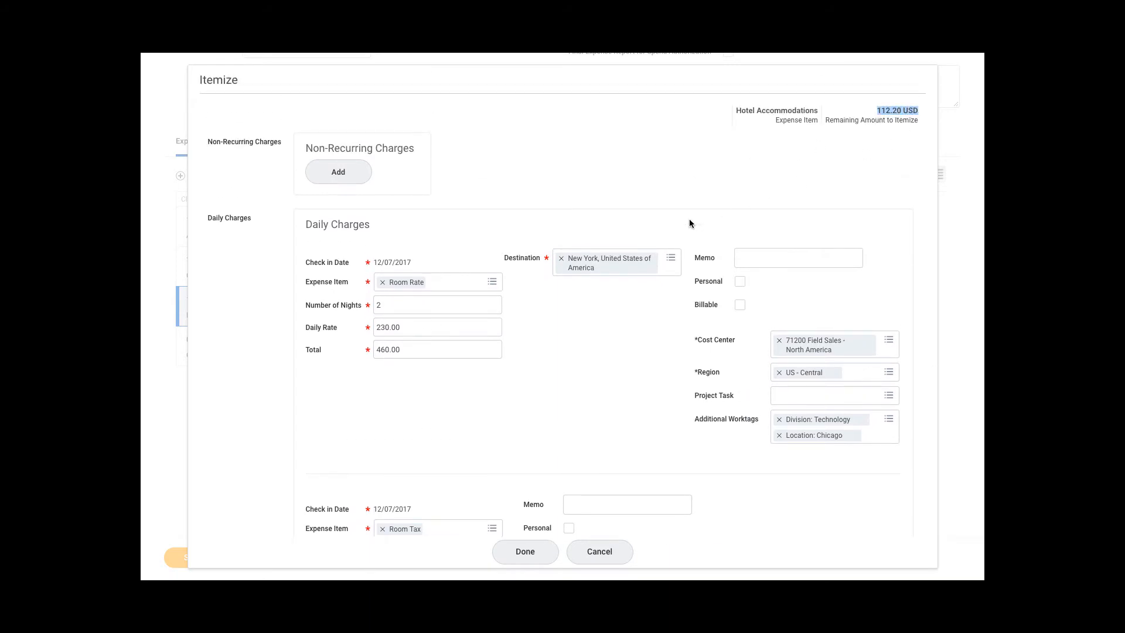
# - Set the daily rate of the Room Tax charge to 55 in the hotel itemization and check the remaining amount to itemize
pyautogui.scroll(-3, 690, 222)
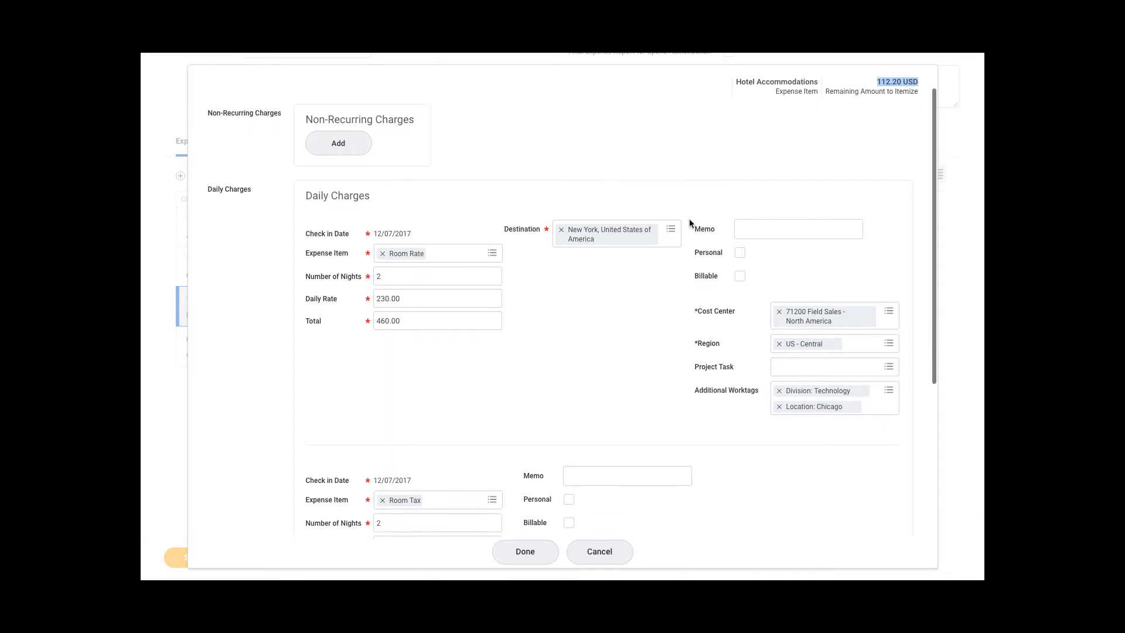
pyautogui.click(437, 372)
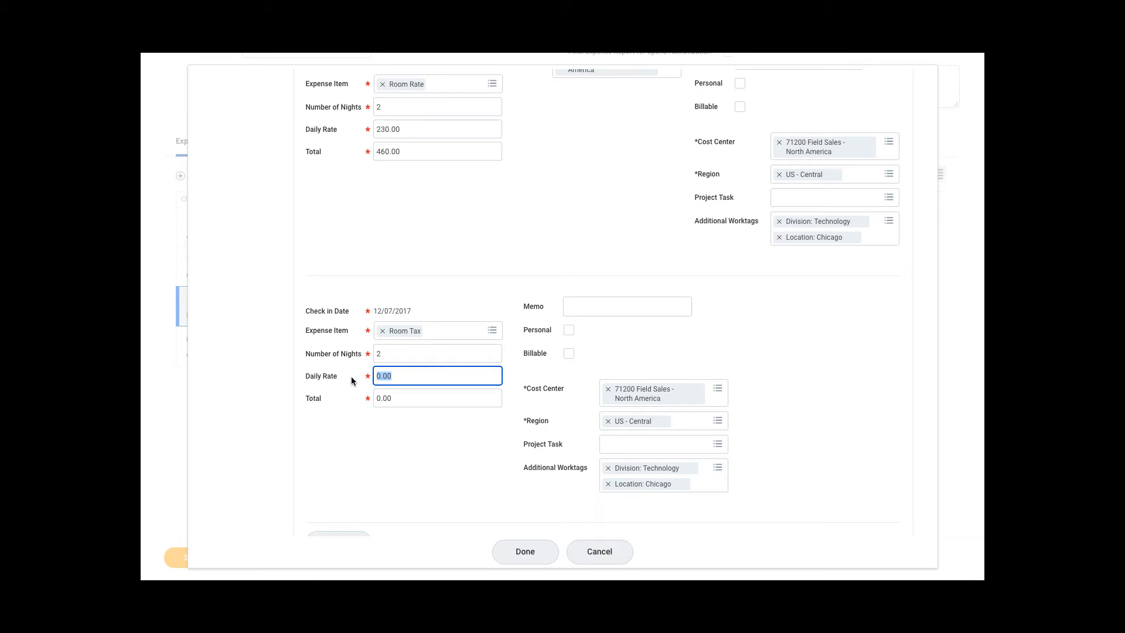
pyautogui.write('55')
pyautogui.press('Tab')
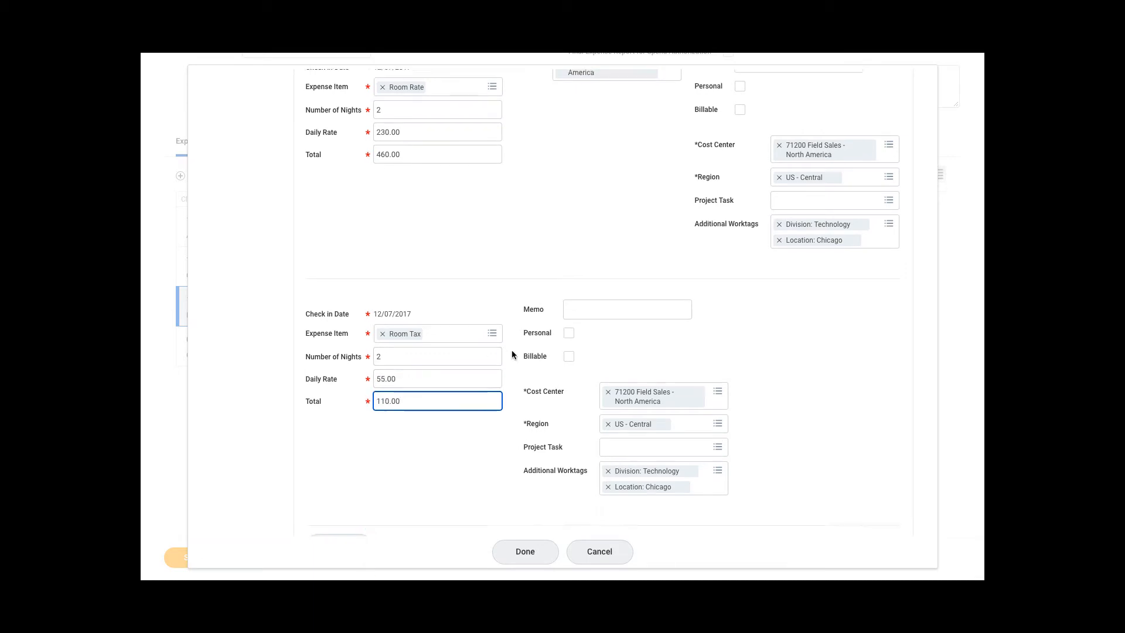
pyautogui.scroll(4, 512, 354)
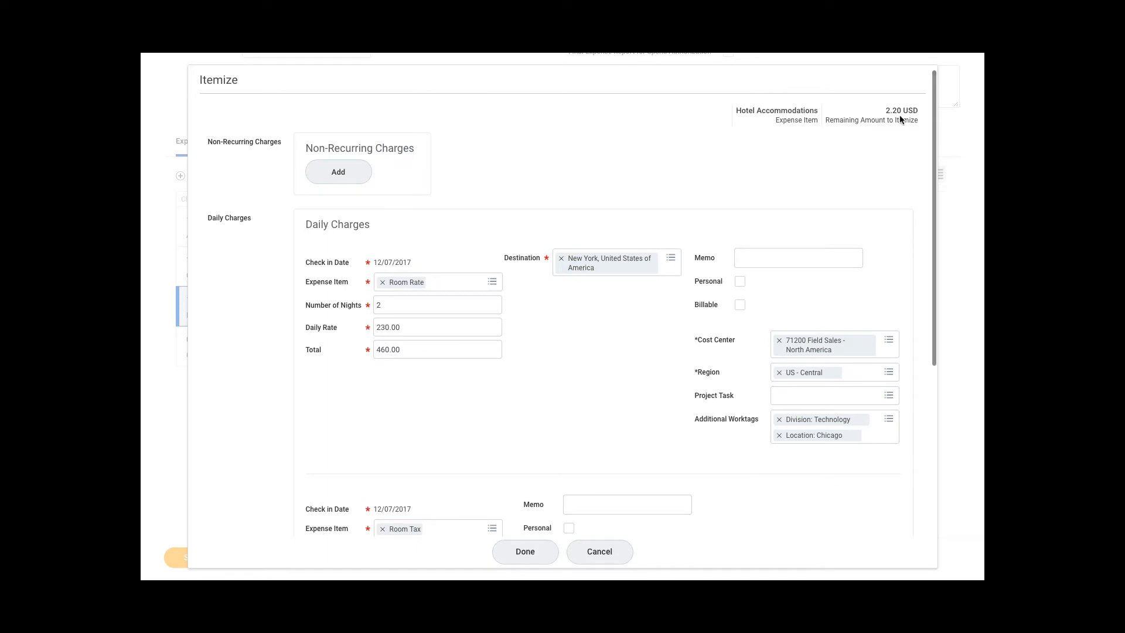
# - Add another daily charge to the hotel itemization with Miscellaneous as its expense item
pyautogui.scroll(-2, 831, 161)
pyautogui.scroll(-2, 831, 162)
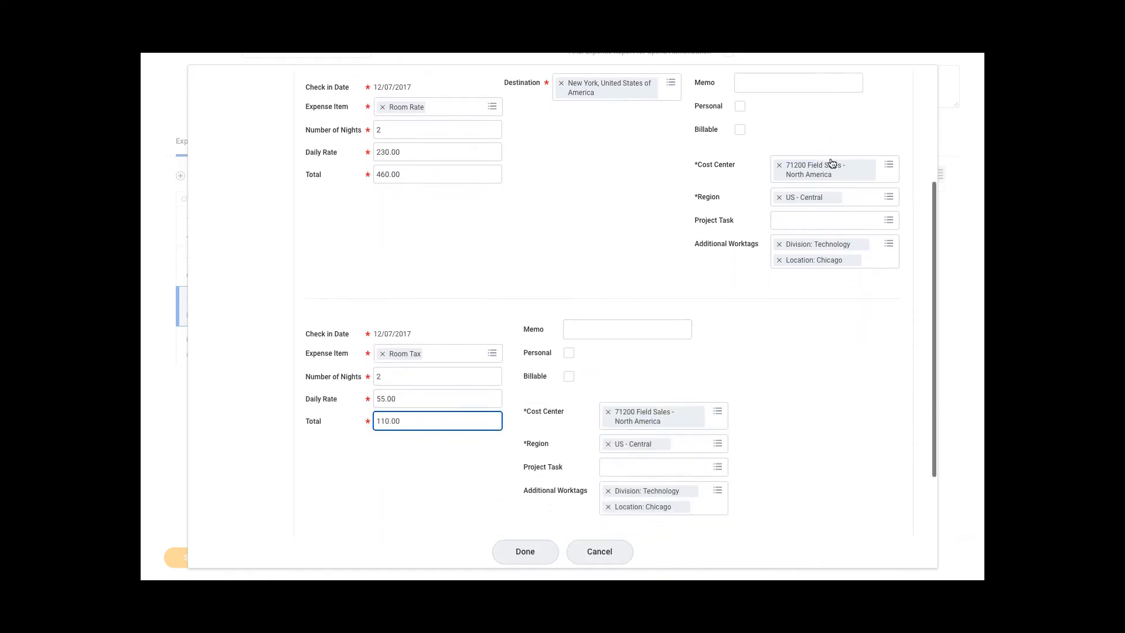
pyautogui.click(343, 473)
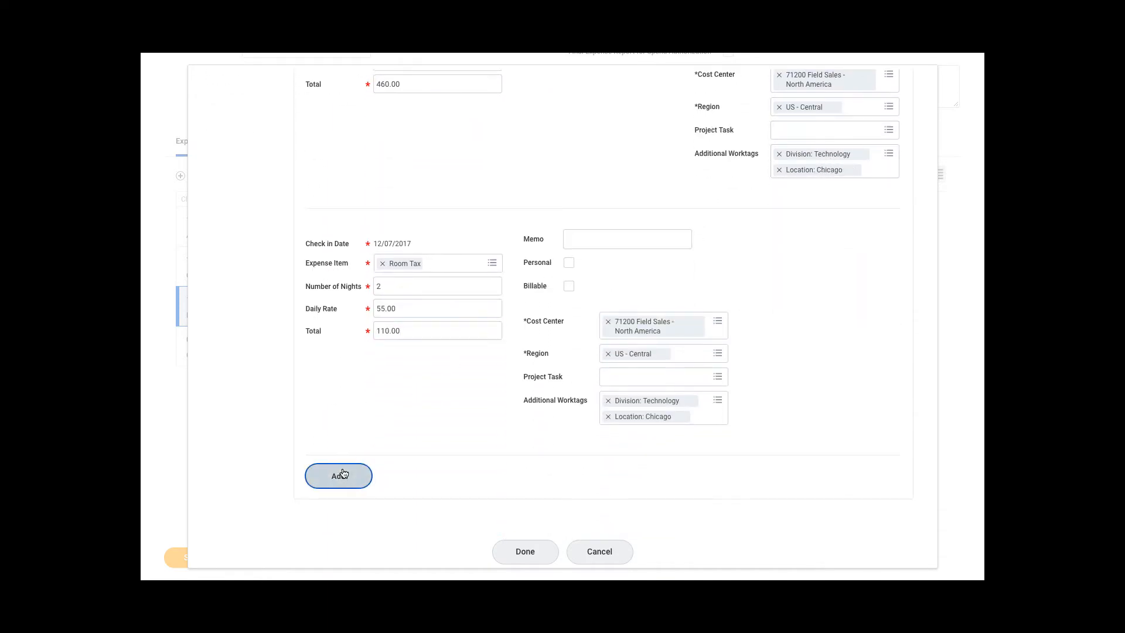
pyautogui.scroll(-1, 354, 469)
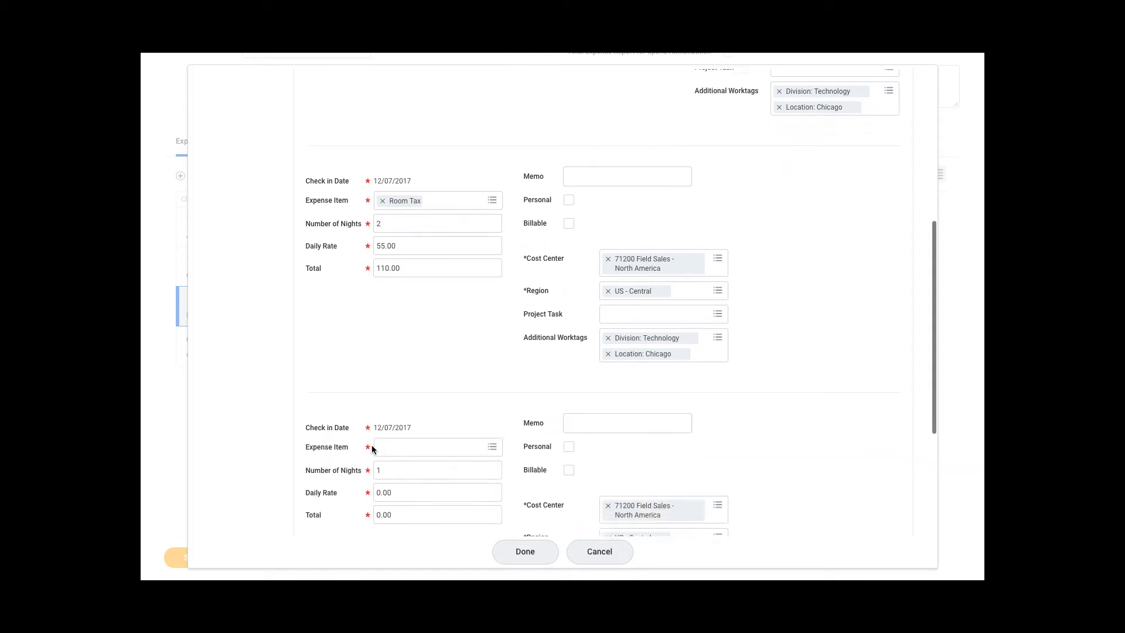
pyautogui.click(397, 440)
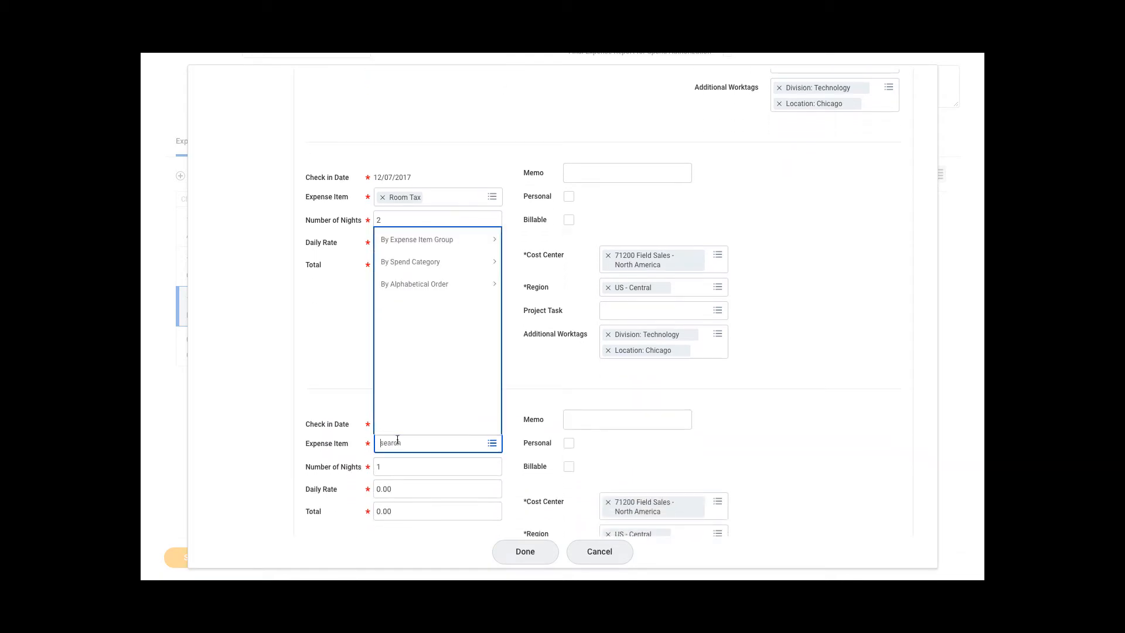
pyautogui.write('misc')
pyautogui.press('Return')
pyautogui.press('Tab')
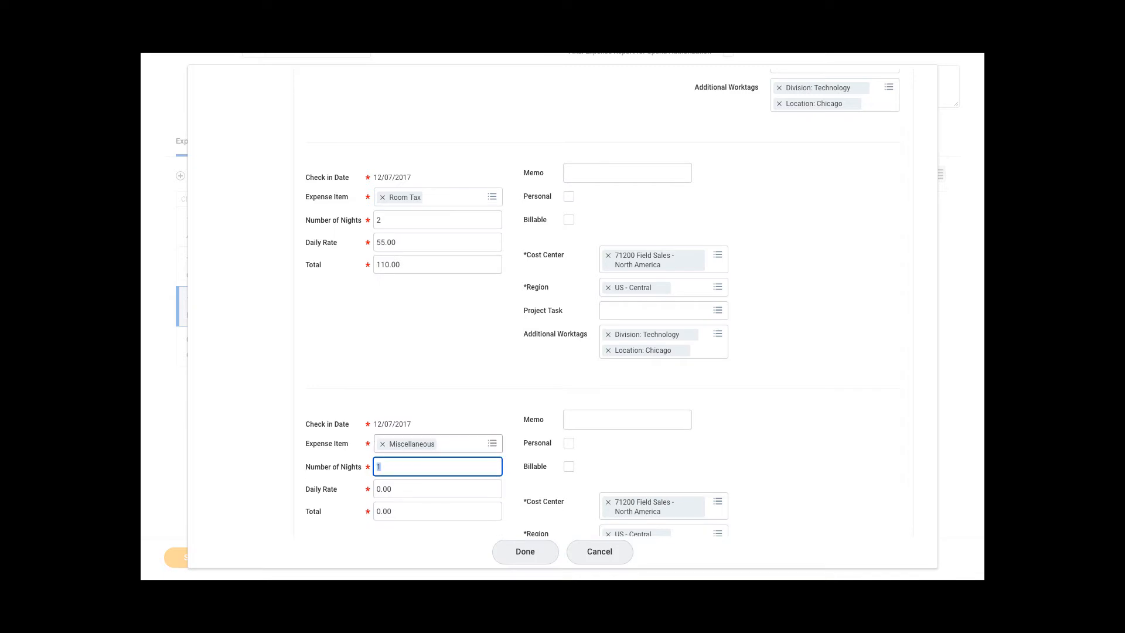
# - Set the Miscellaneous charge's daily rate to 2.20, mark it as personal and finish the hotel itemization
pyautogui.press('Tab')
pyautogui.write('2.2')
pyautogui.press('Tab')
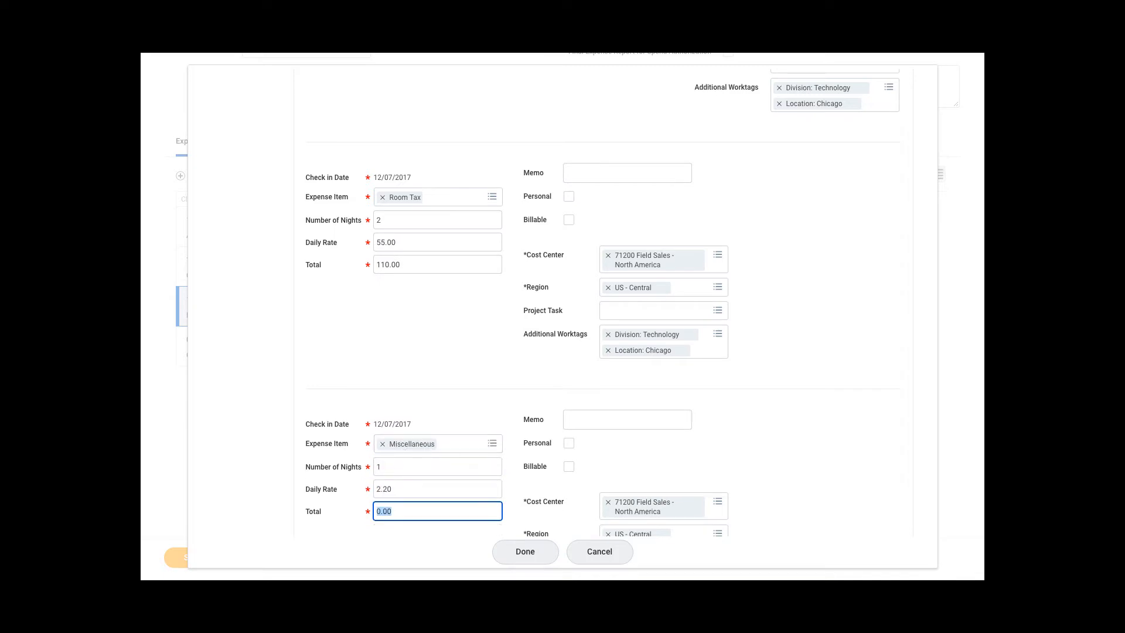
pyautogui.press('Tab')
pyautogui.click(568, 443)
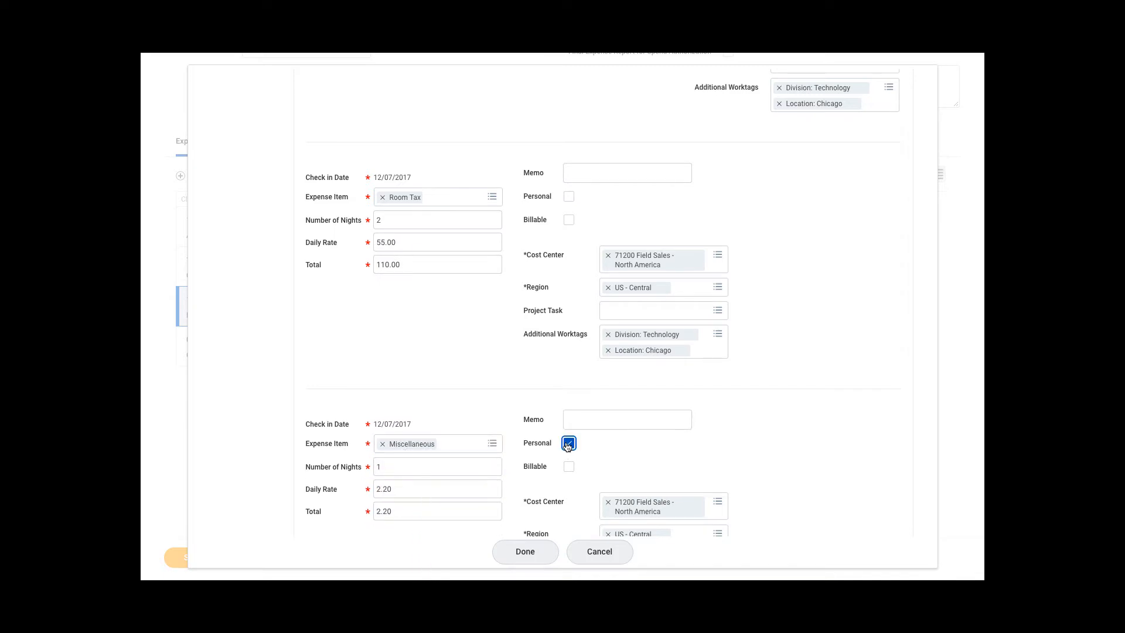
pyautogui.click(533, 552)
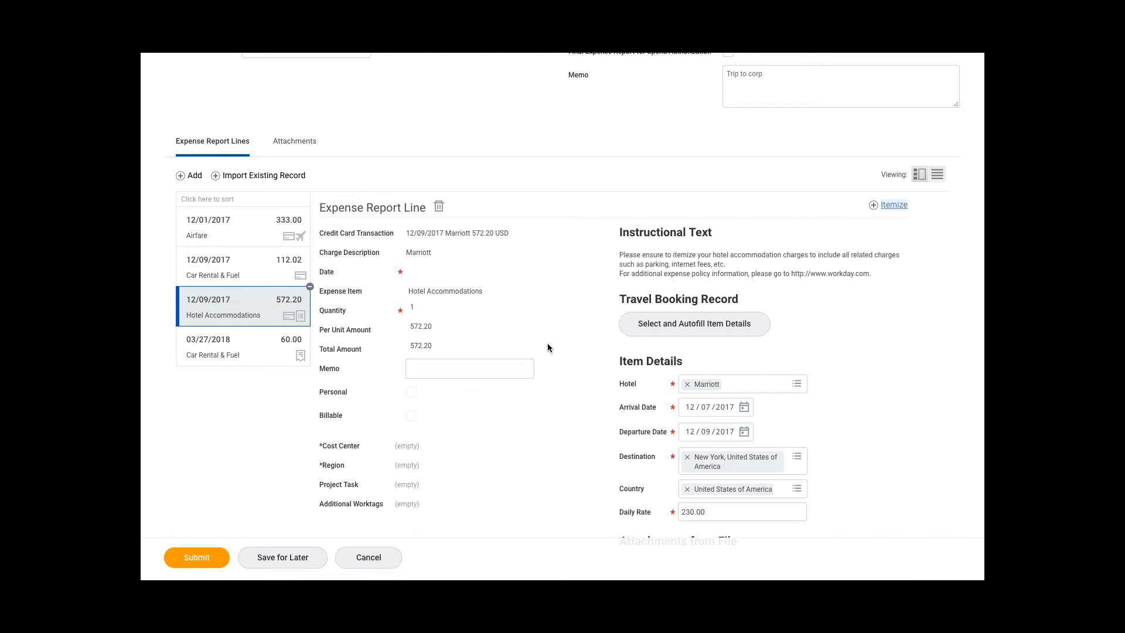
# - Add a new expense line to the report and set its expense item to Meals
pyautogui.scroll(-2, 524, 430)
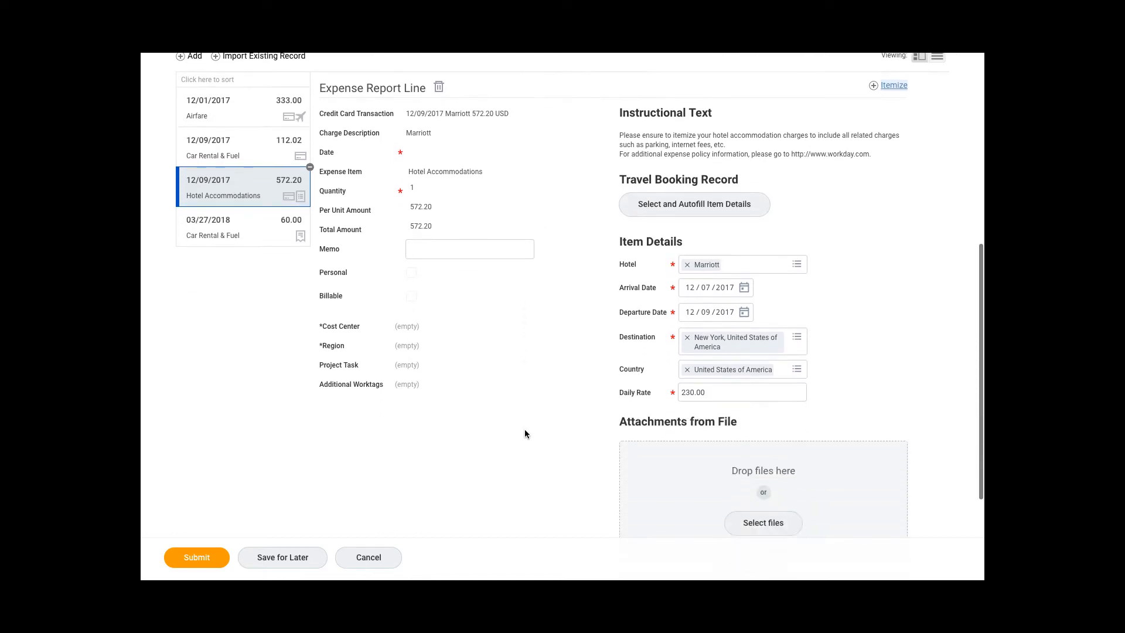
pyautogui.scroll(1, 525, 431)
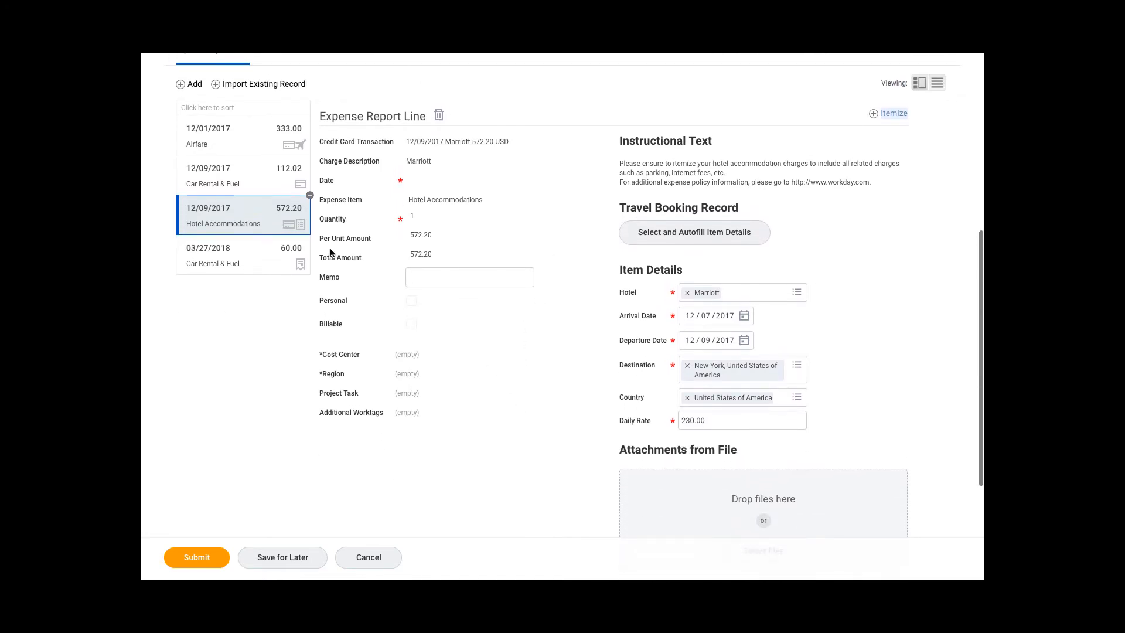
pyautogui.click(195, 85)
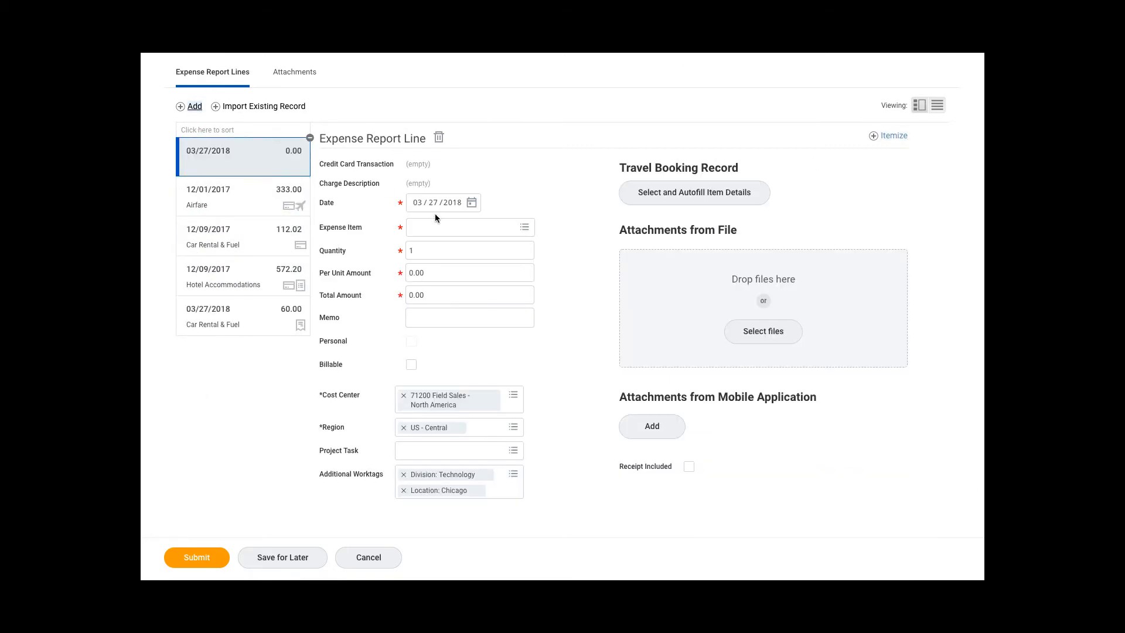
pyautogui.click(441, 226)
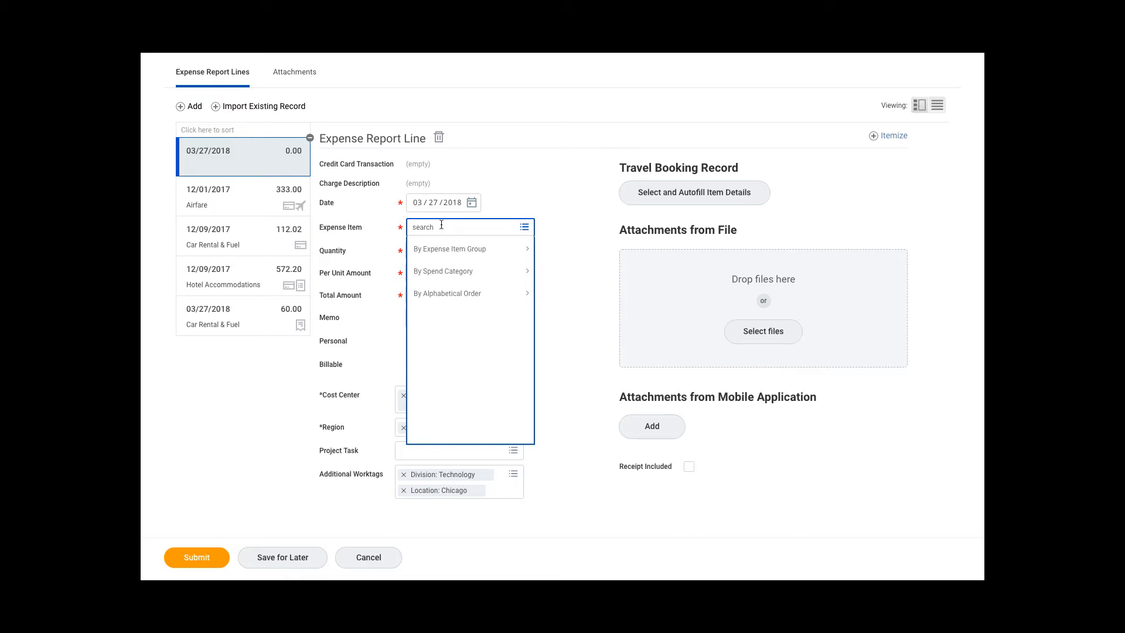
pyautogui.write('meals')
pyautogui.press('Return')
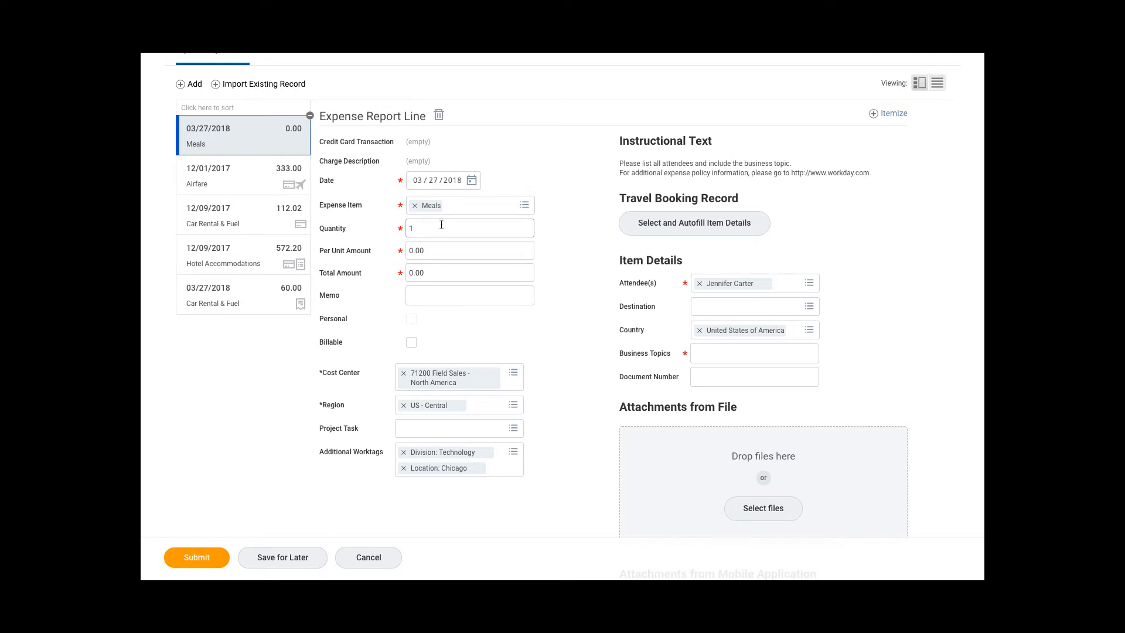
# - Replace the new line's Meals expense item with Entertainment
pyautogui.click(414, 205)
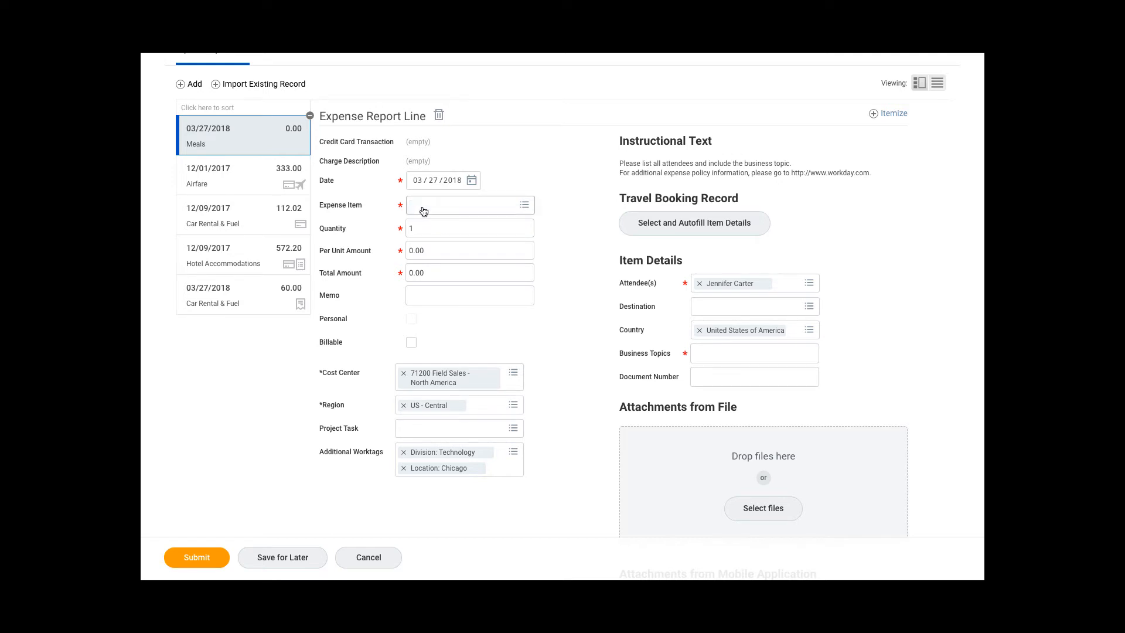
pyautogui.click(425, 228)
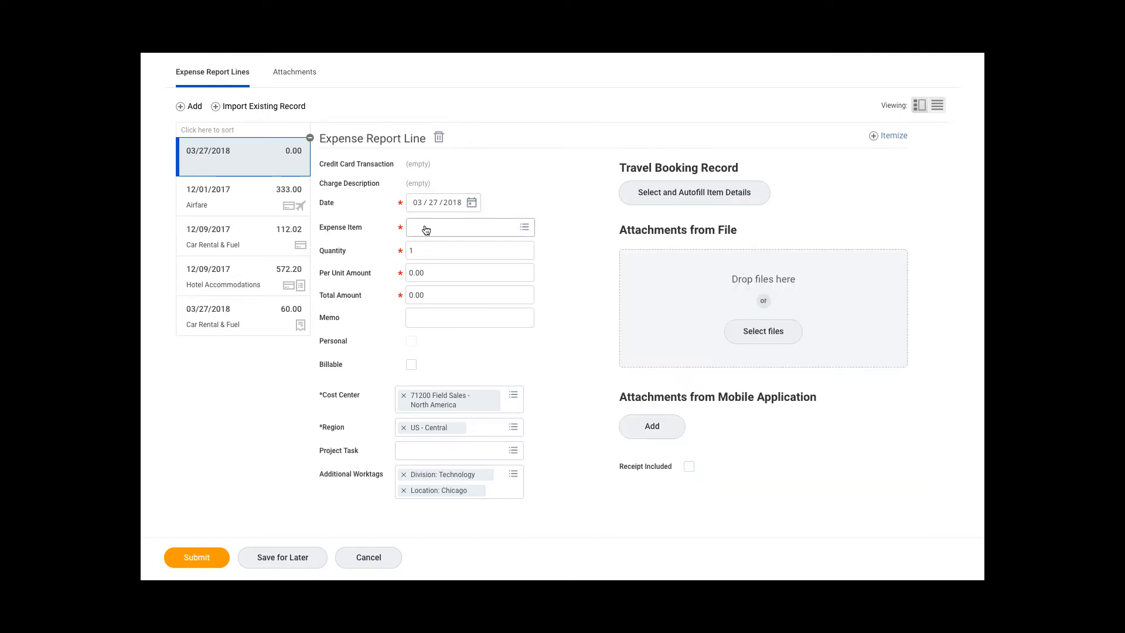
pyautogui.write('entertainment')
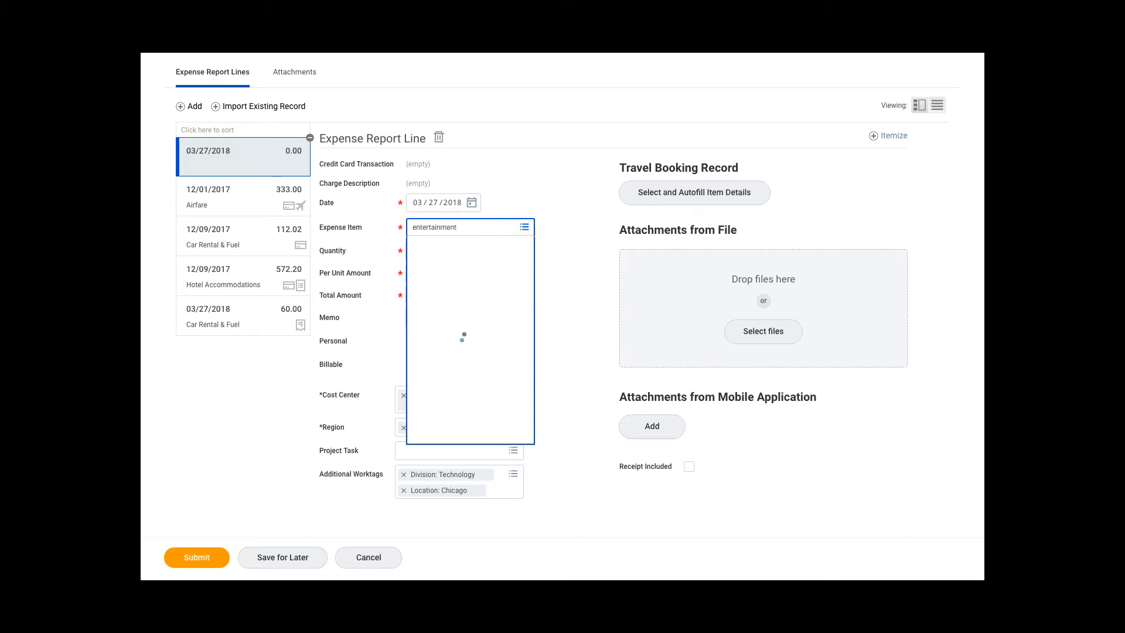
pyautogui.press('Return')
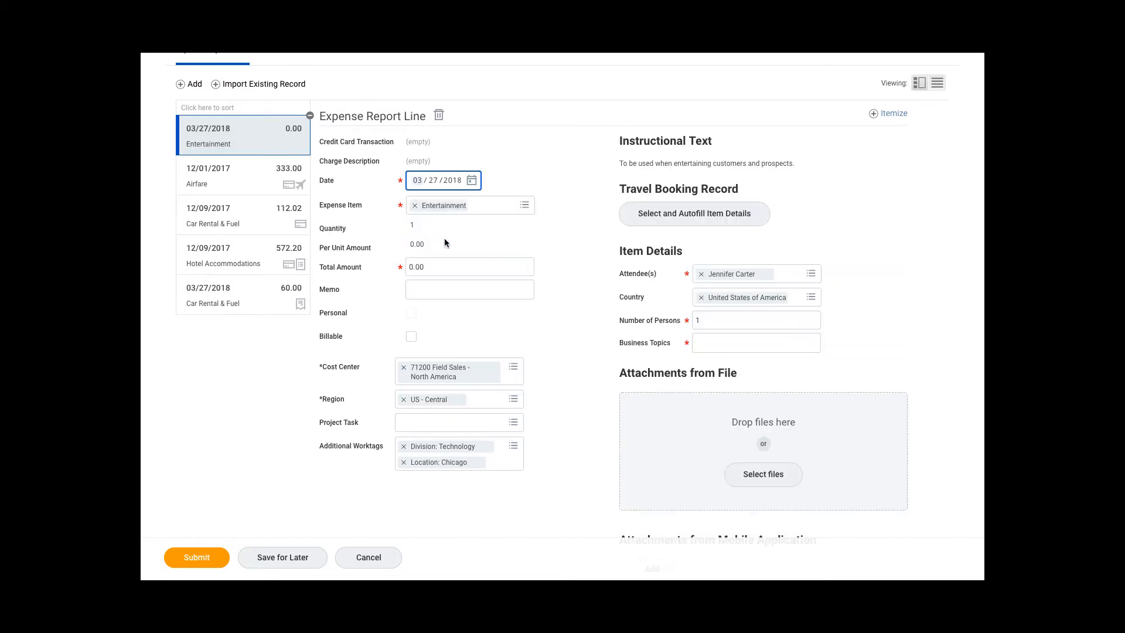
# - Set the Entertainment line's total amount to 120 and enter "Business lunch" as its memo
pyautogui.click(446, 266)
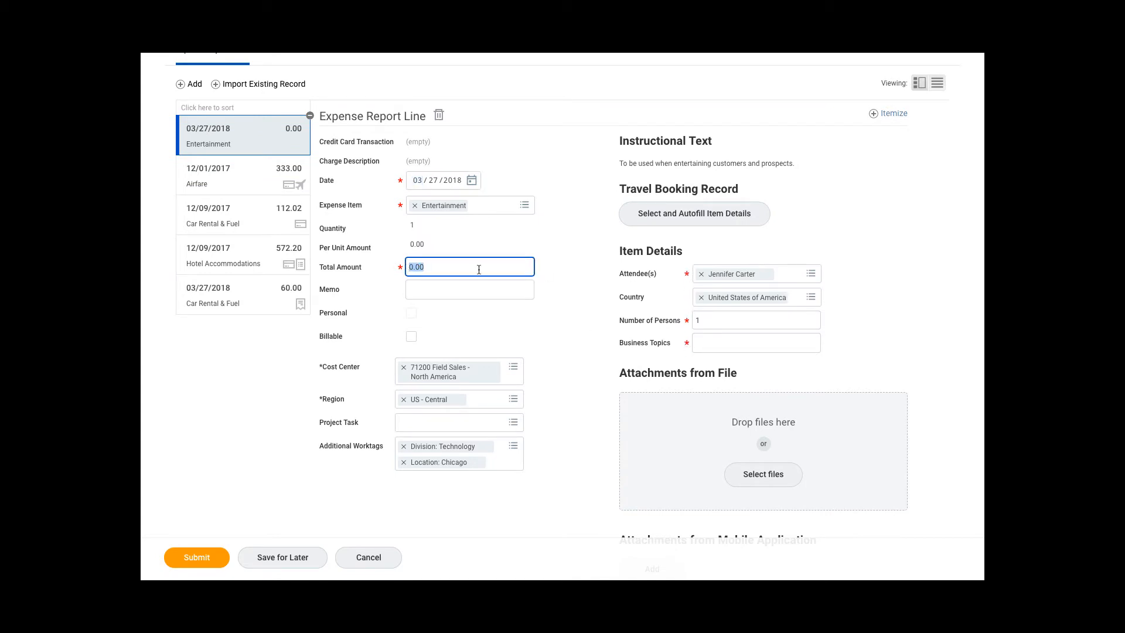
pyautogui.write('120')
pyautogui.press('Tab')
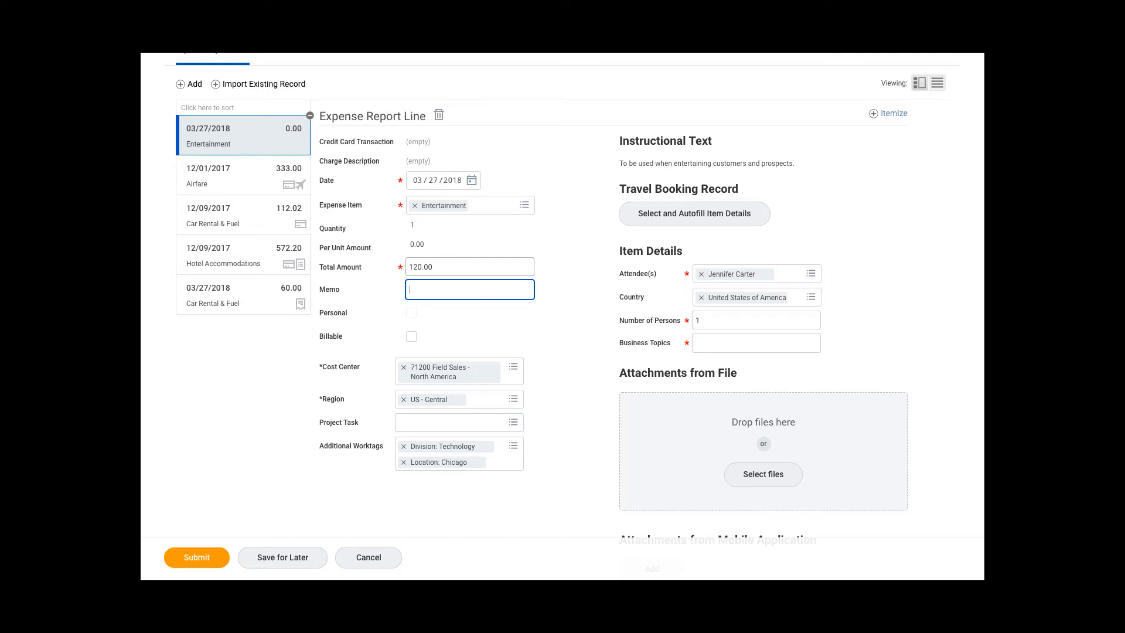
pyautogui.write('Bu')
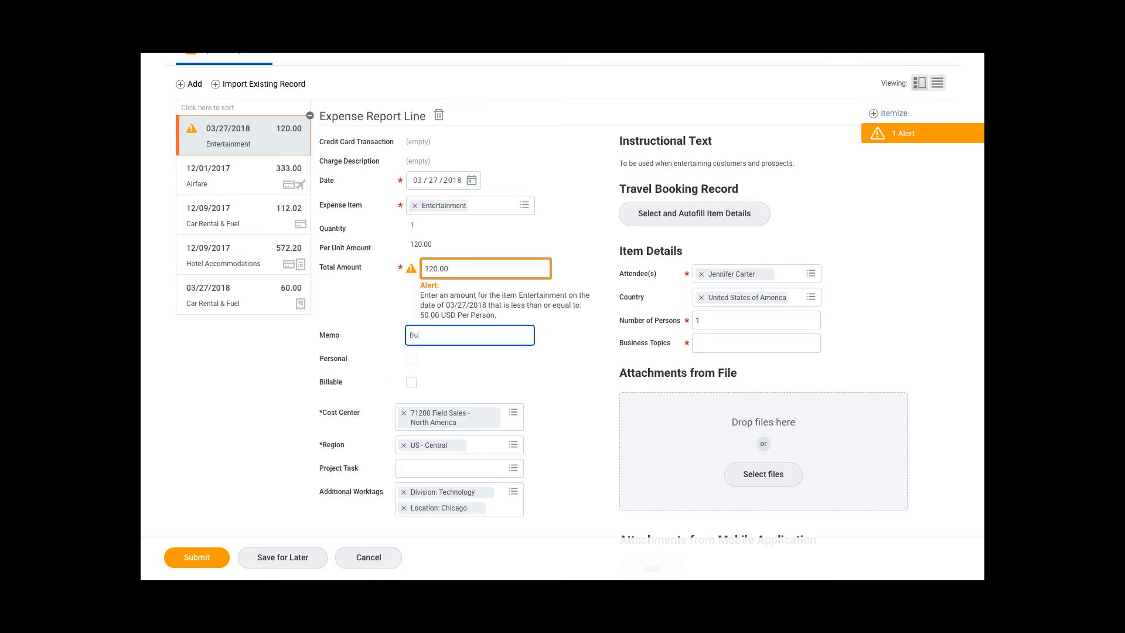
pyautogui.write('siness lunch')
# - Enter "Client meeting" as the business topic of the Entertainment line
pyautogui.click(722, 341)
pyautogui.write('Client me')
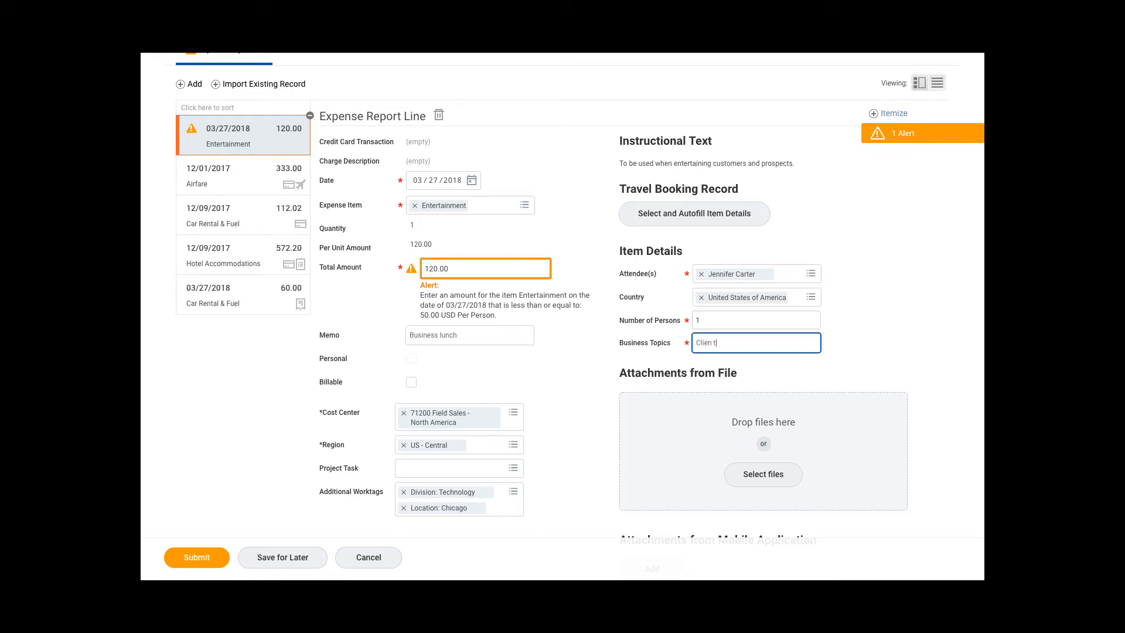
pyautogui.write('eting')
# - Browse the guest attendees, then add the first worker from the supervisory organization as a second attendee of the Entertainment line
pyautogui.click(810, 276)
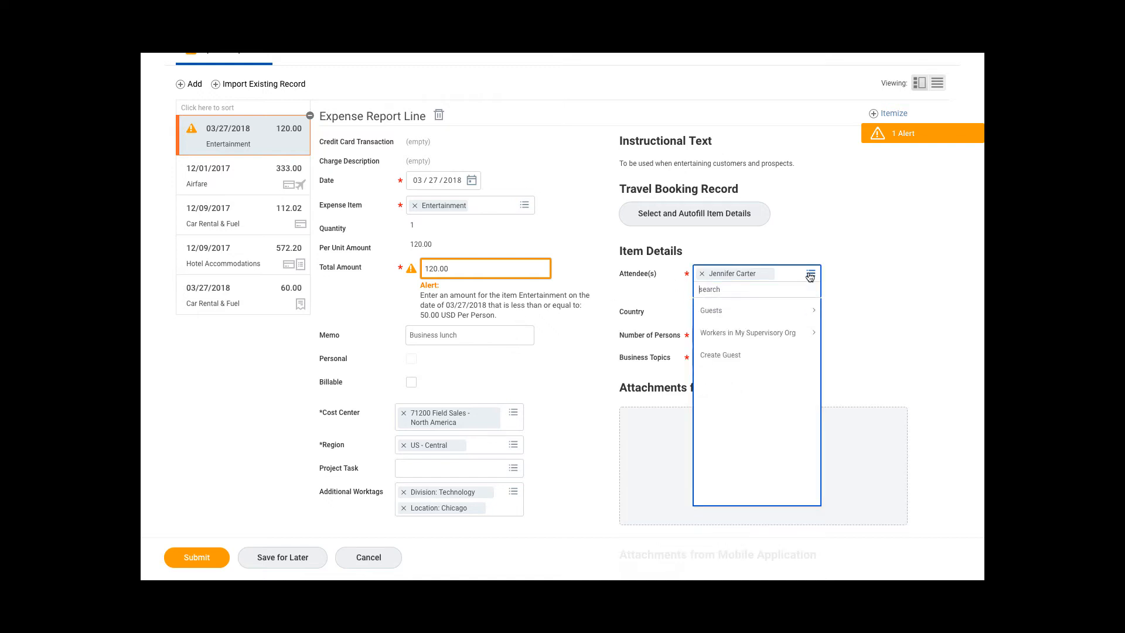
pyautogui.click(732, 310)
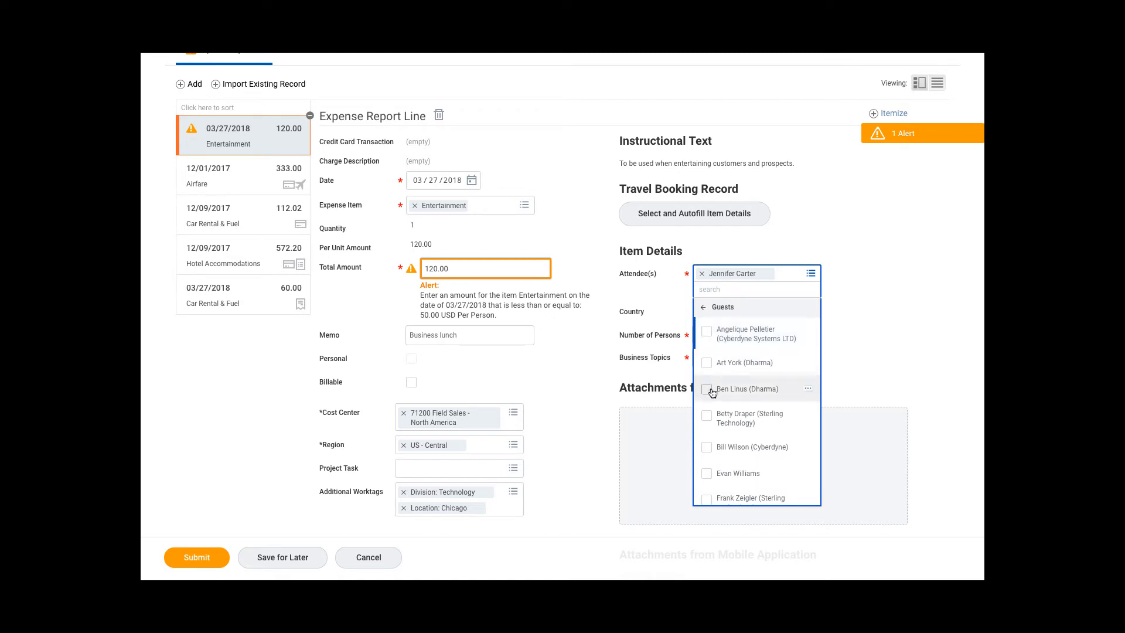
pyautogui.click(702, 307)
pyautogui.click(713, 334)
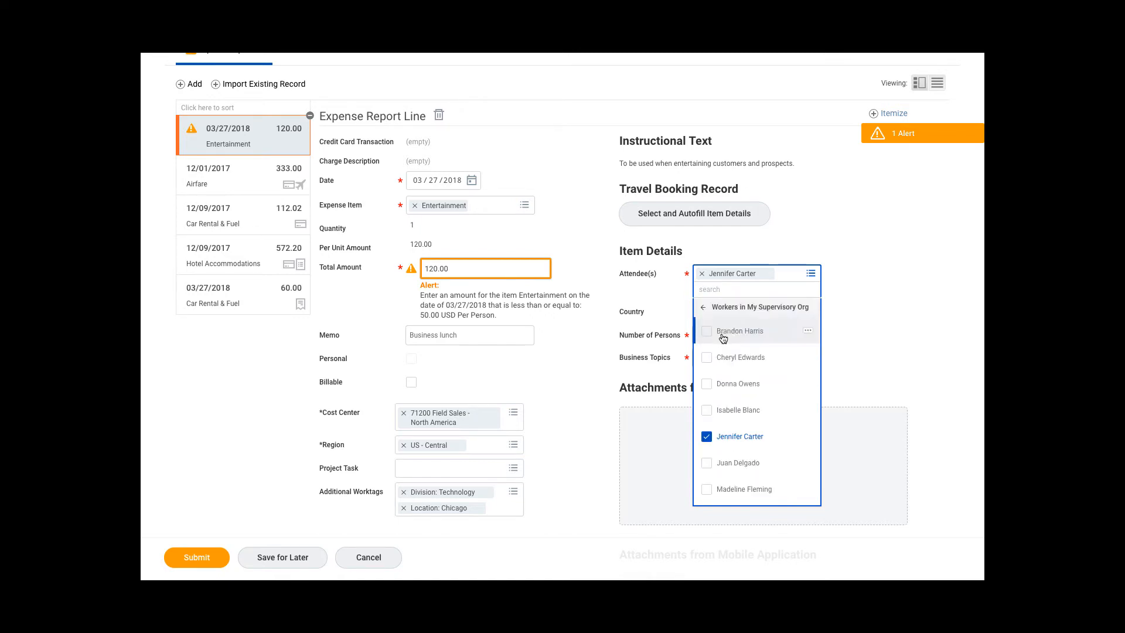
pyautogui.click(732, 332)
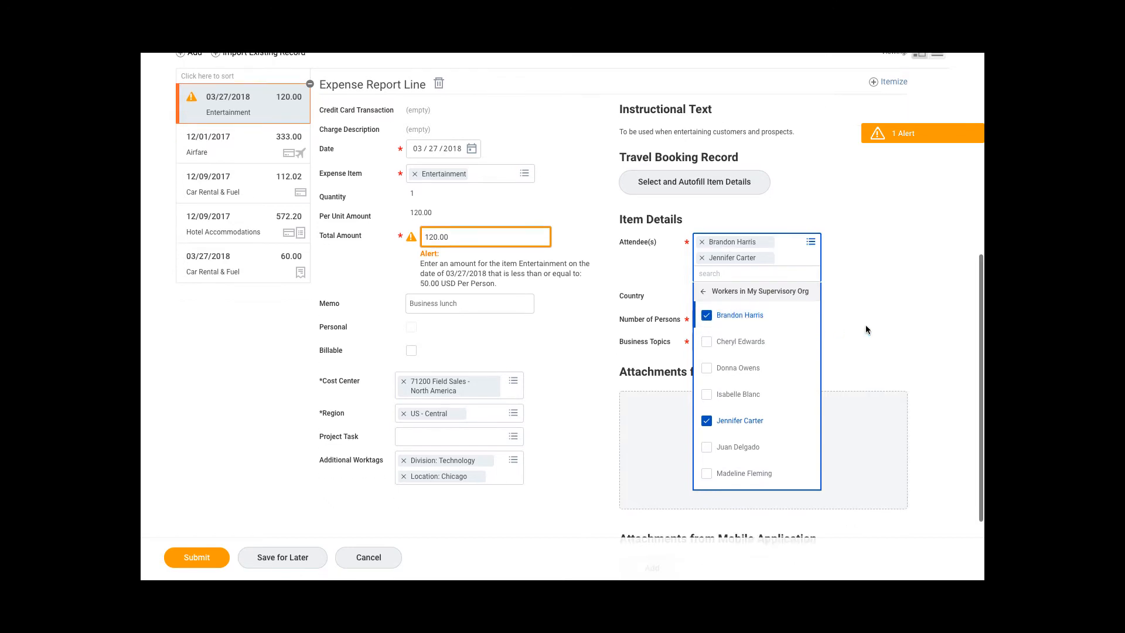
pyautogui.click(866, 326)
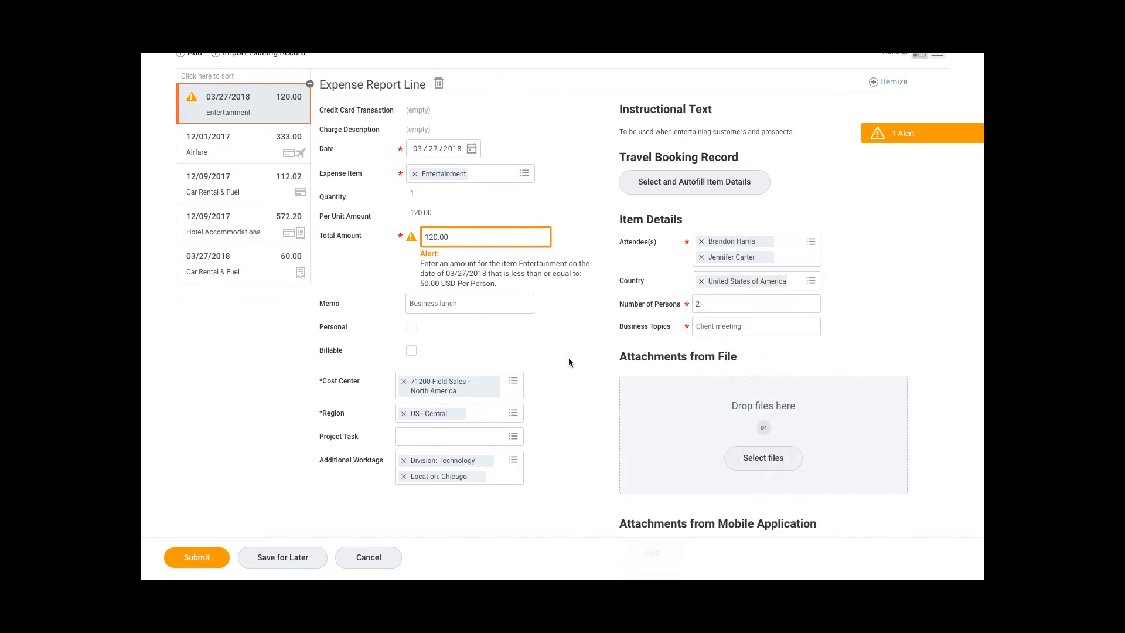
# - Try to submit the expense report and review its list of page errors and alerts
pyautogui.scroll(-1, 571, 358)
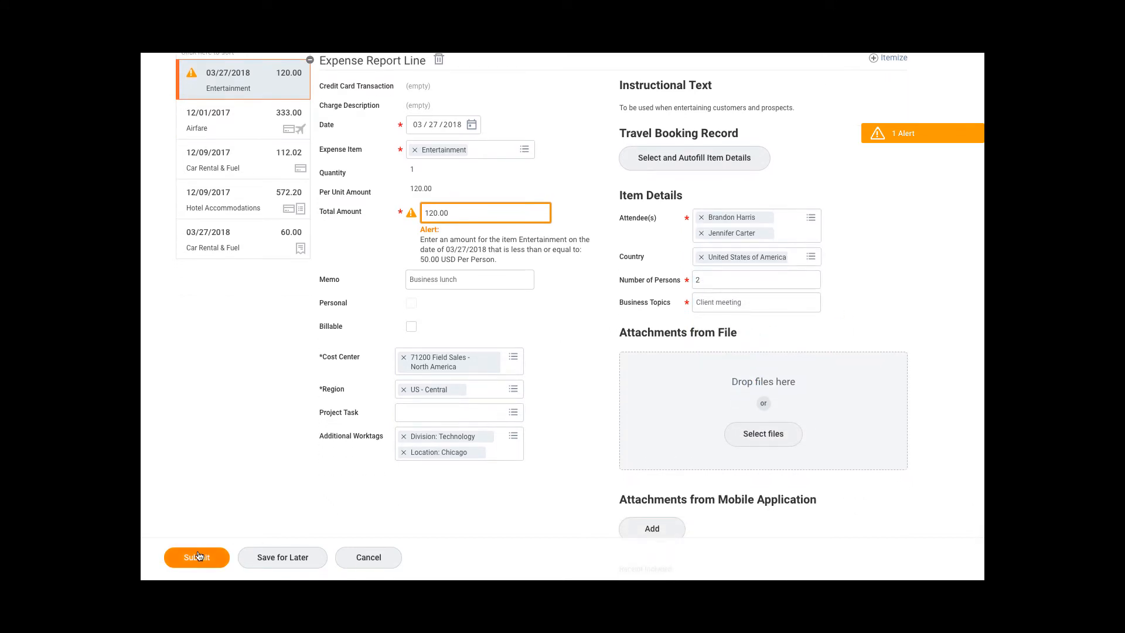
pyautogui.click(198, 556)
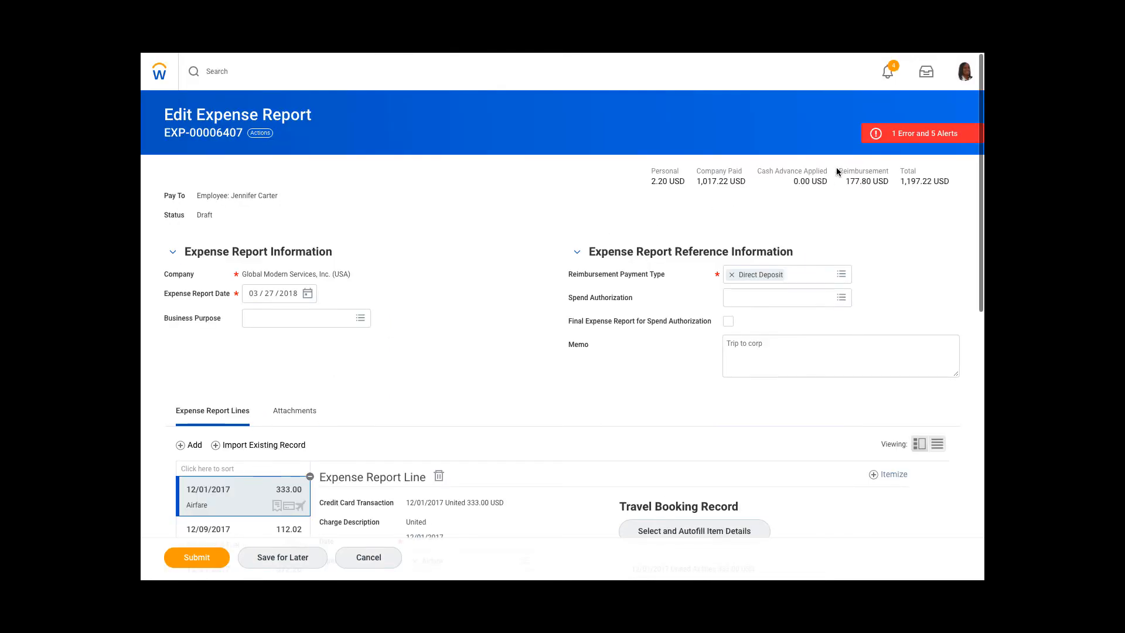
pyautogui.click(896, 135)
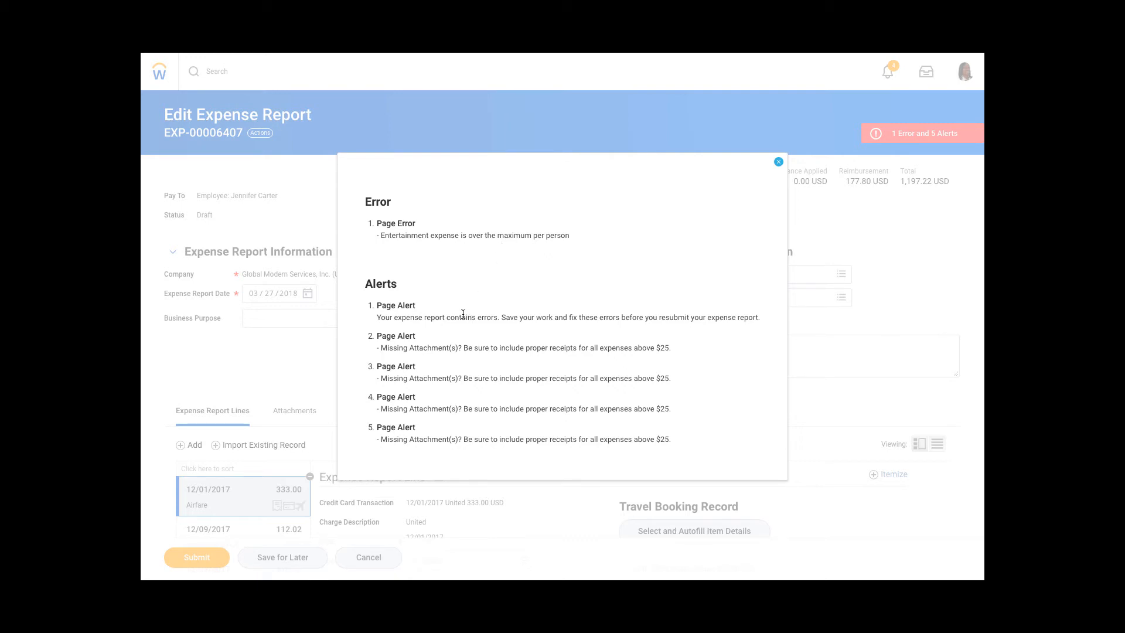
pyautogui.click(777, 164)
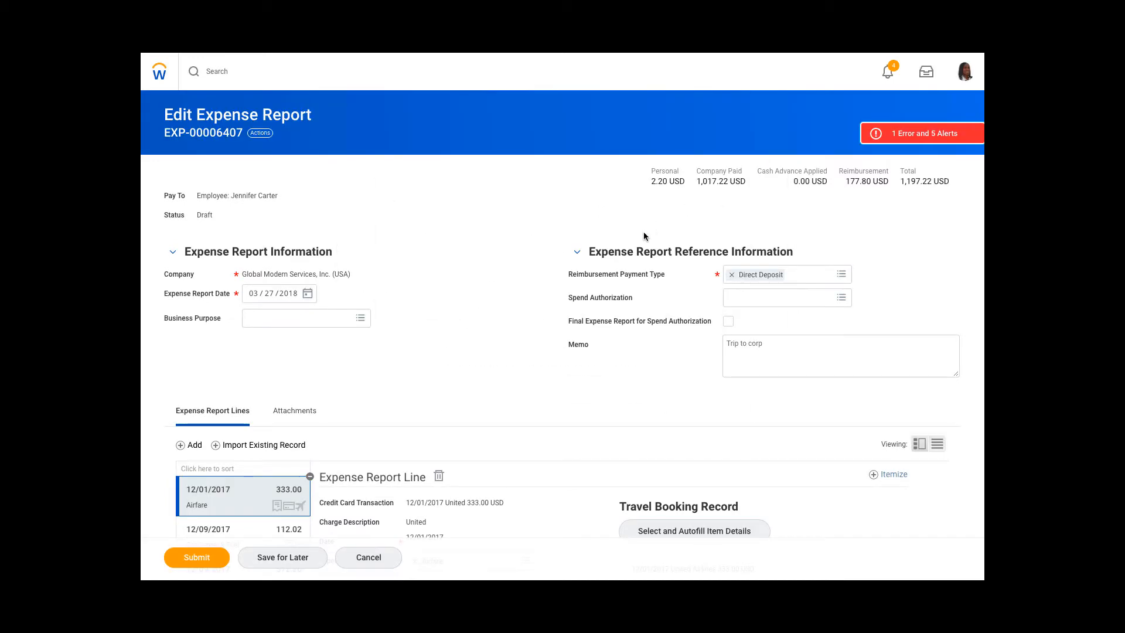
pyautogui.scroll(-2, 643, 236)
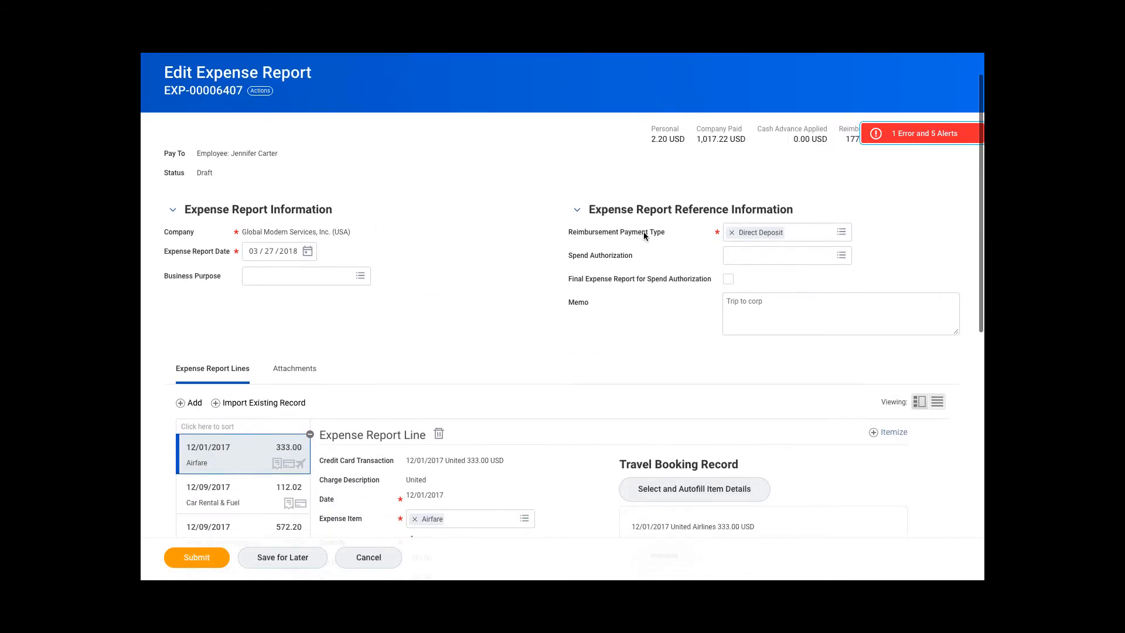
# - Create a new guest with the guest's full name as an additional attendee of the Entertainment line
pyautogui.scroll(-3, 643, 236)
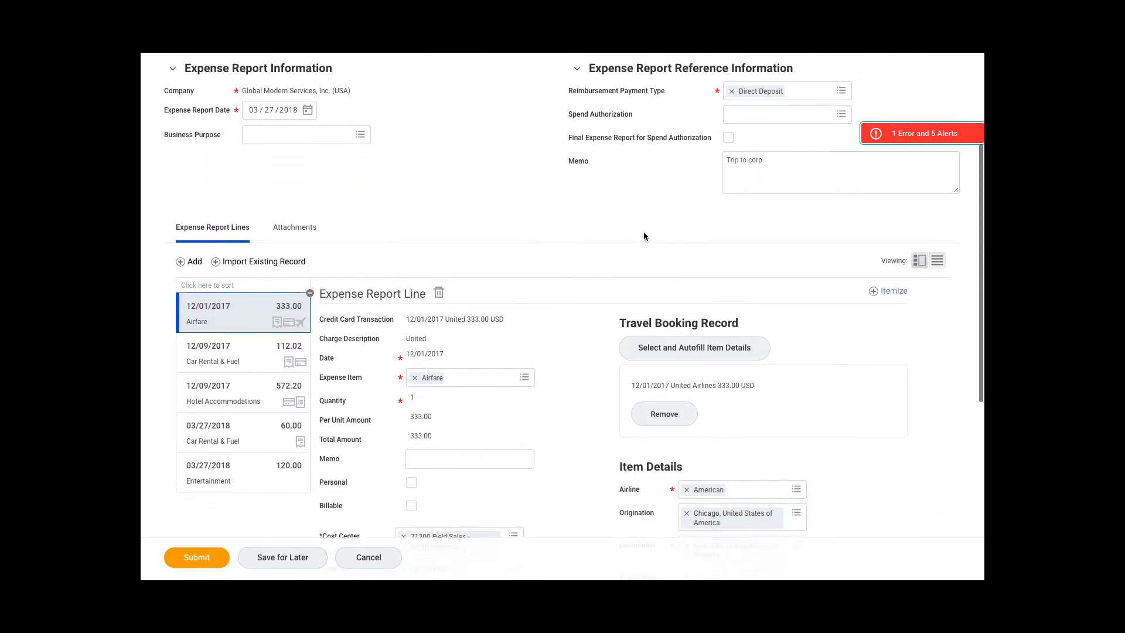
pyautogui.scroll(-1, 643, 236)
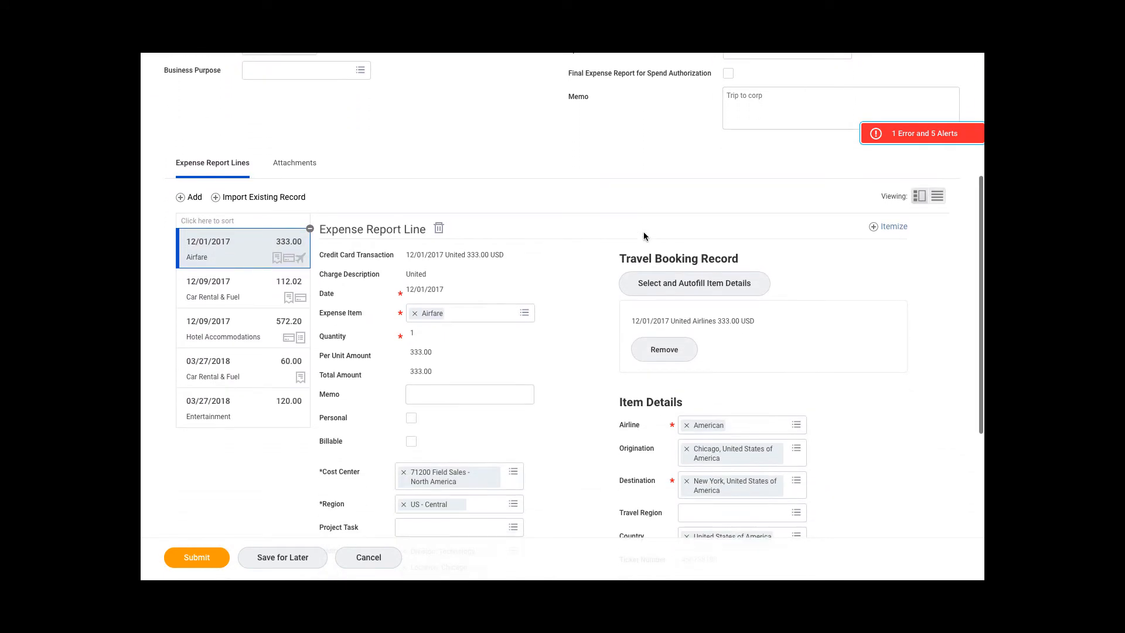
pyautogui.scroll(-3, 643, 237)
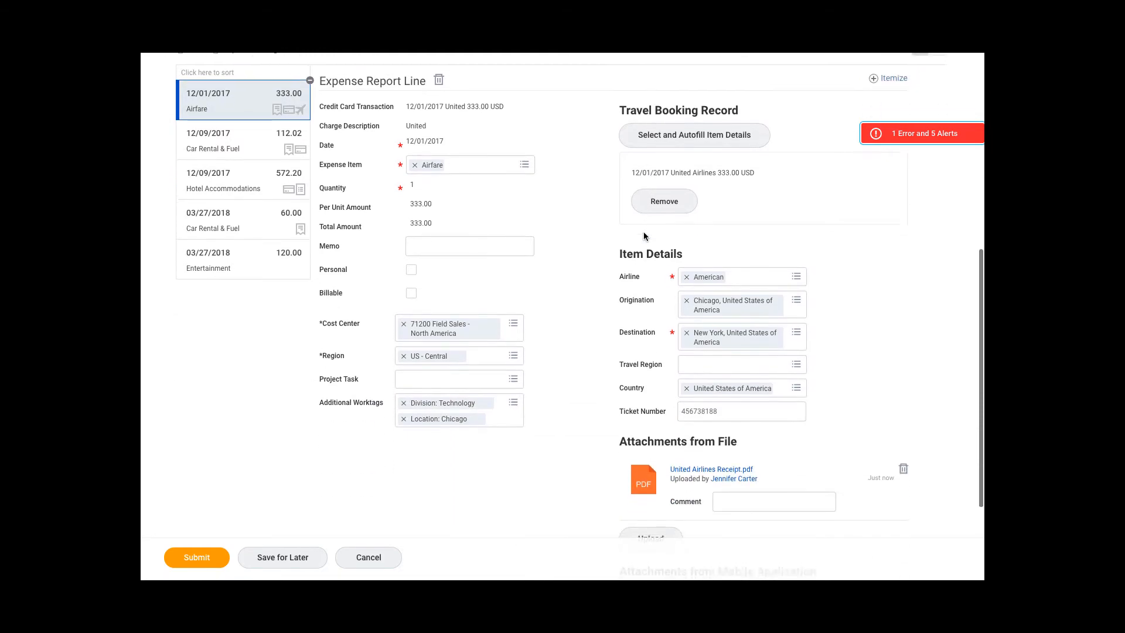
pyautogui.click(244, 247)
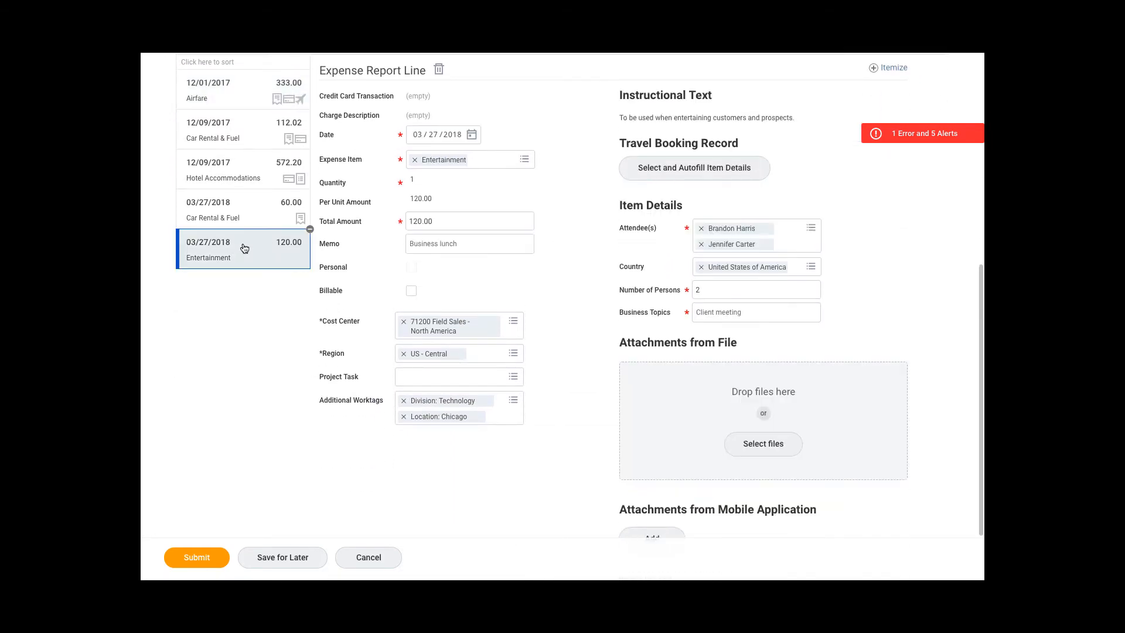
pyautogui.click(808, 230)
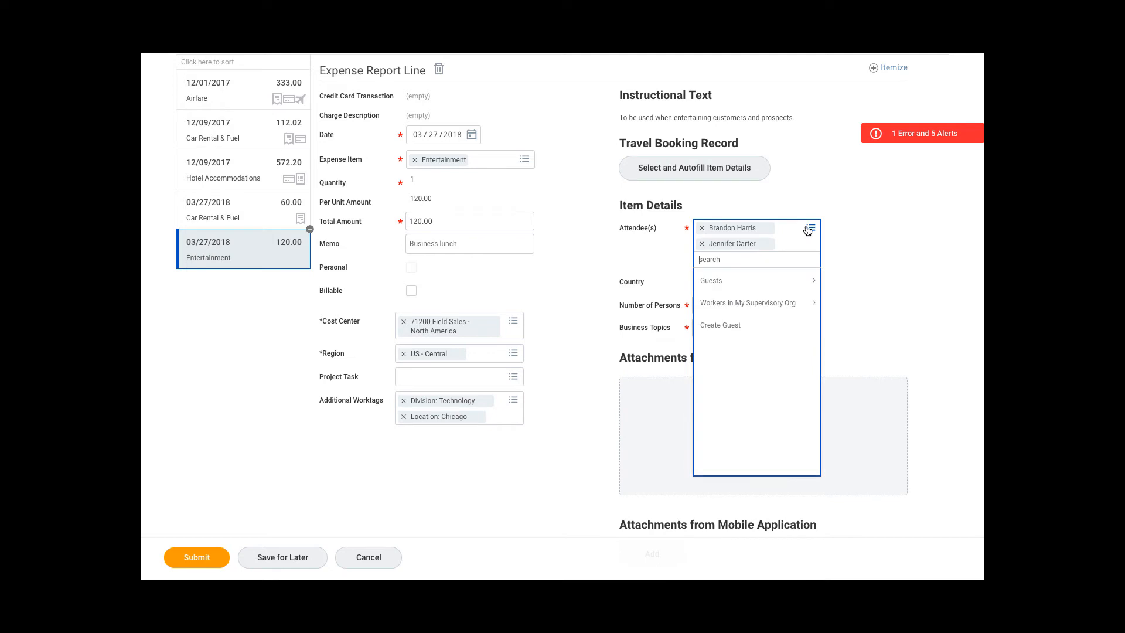
pyautogui.click(736, 322)
pyautogui.click(242, 177)
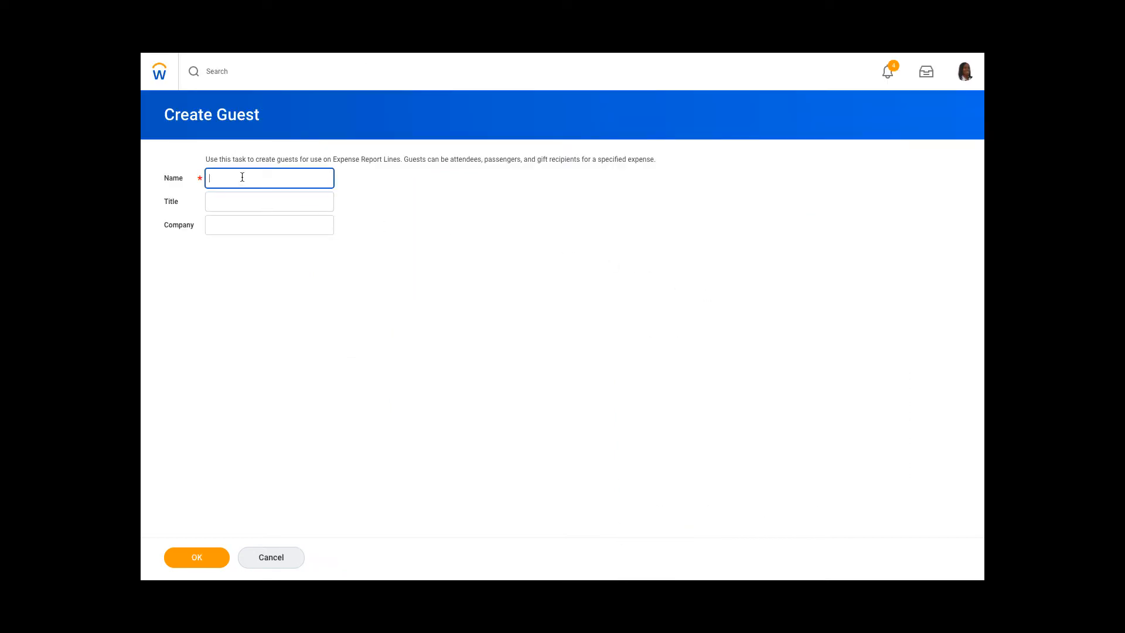
pyautogui.write('Jane Doe')
pyautogui.press('Tab')
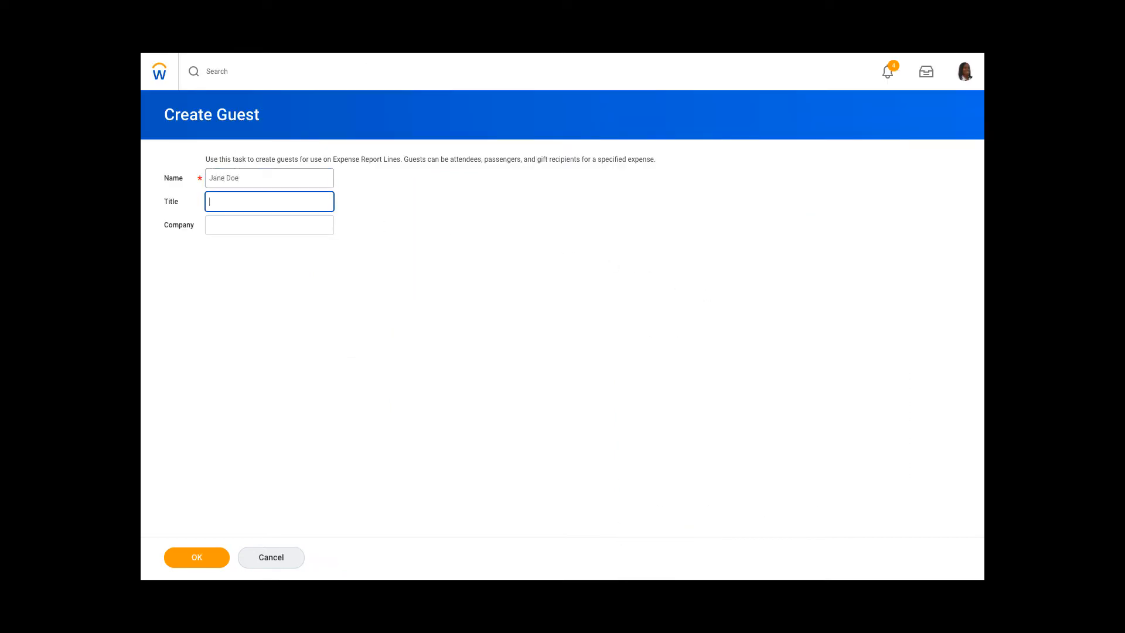
pyautogui.click(200, 555)
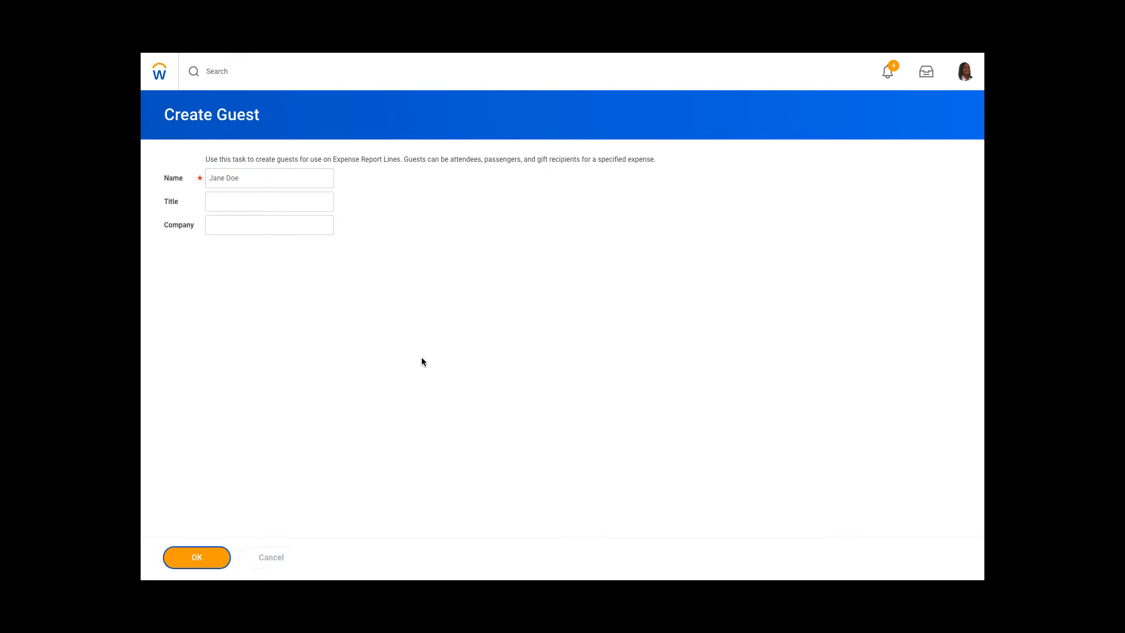
# - Add the "Customer: Warren Systems" worktag to the Entertainment line, searching for "warren", and submit the expense report
pyautogui.scroll(1, 539, 298)
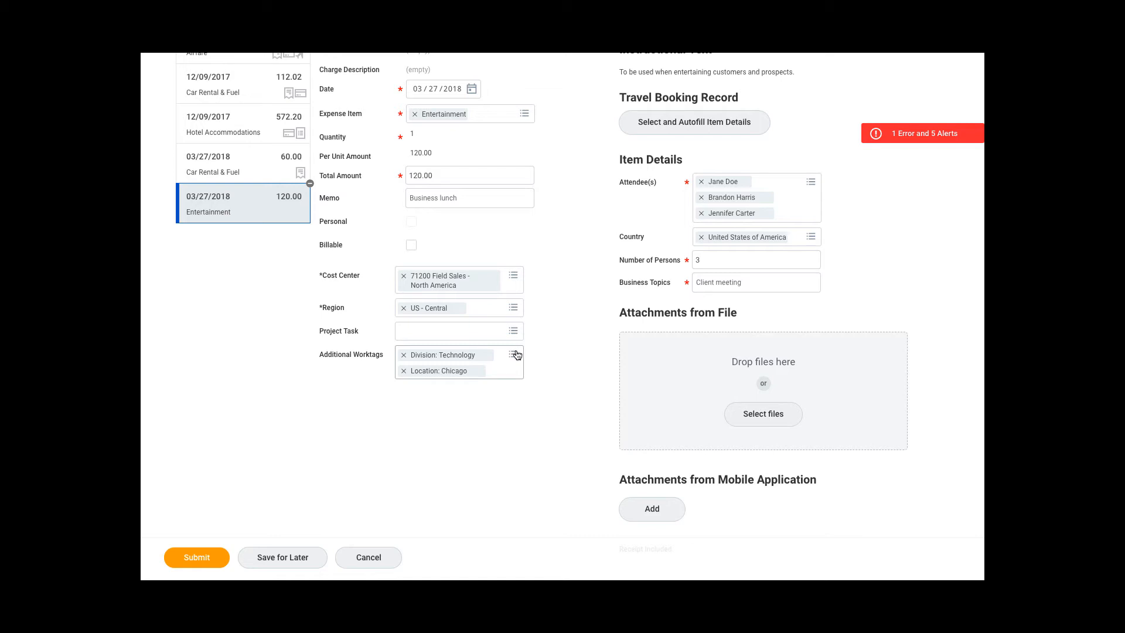
pyautogui.click(514, 354)
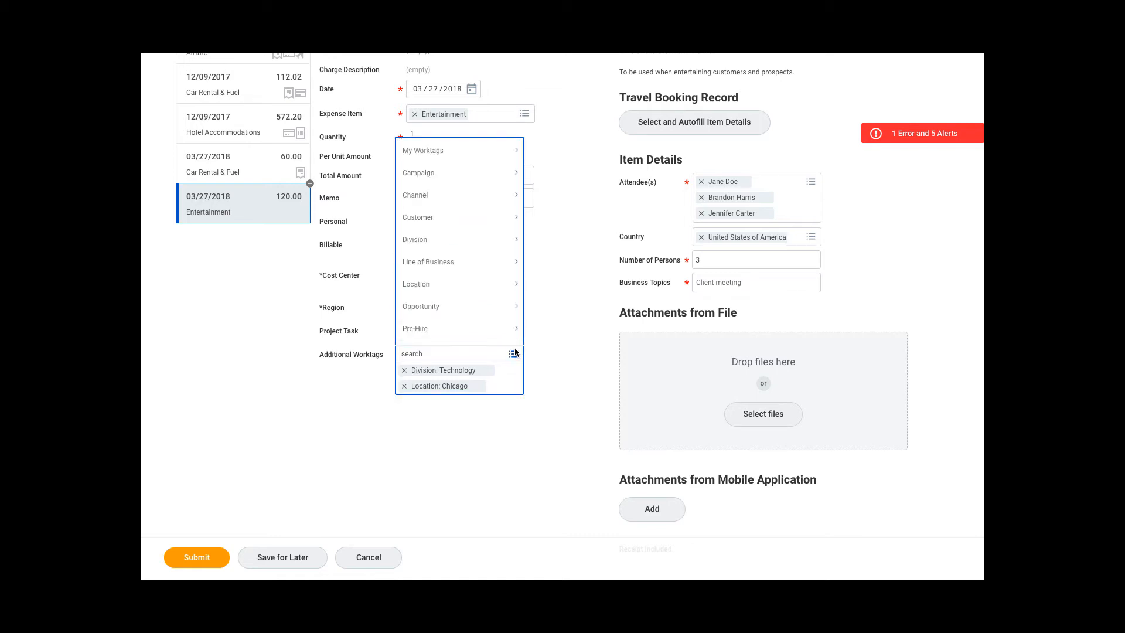
pyautogui.write('warren')
pyautogui.press('Return')
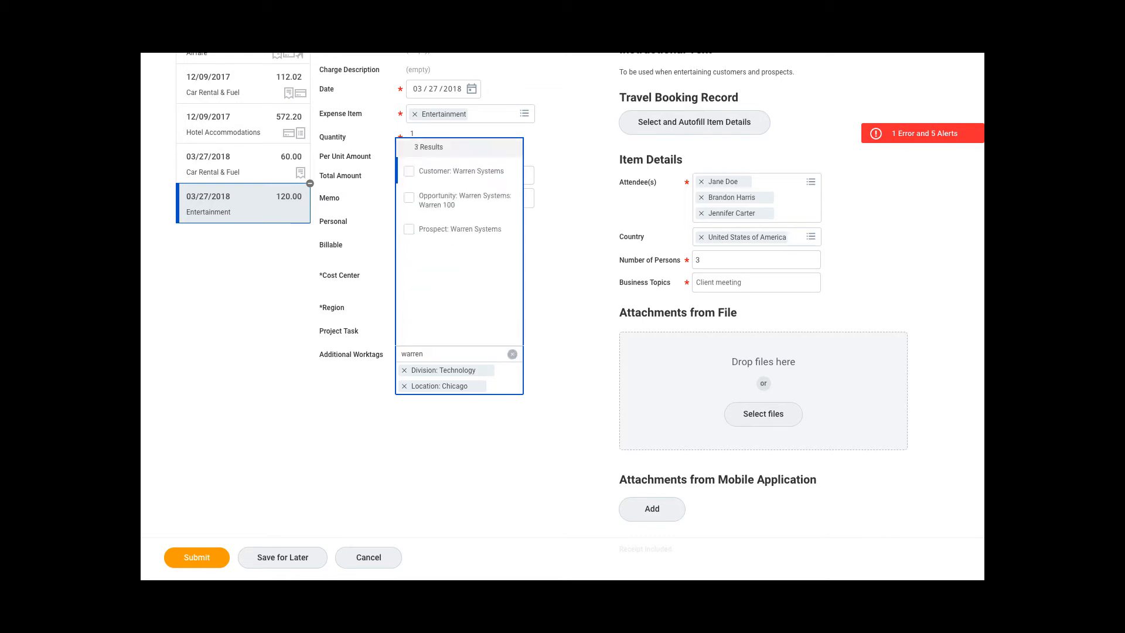
pyautogui.click(452, 174)
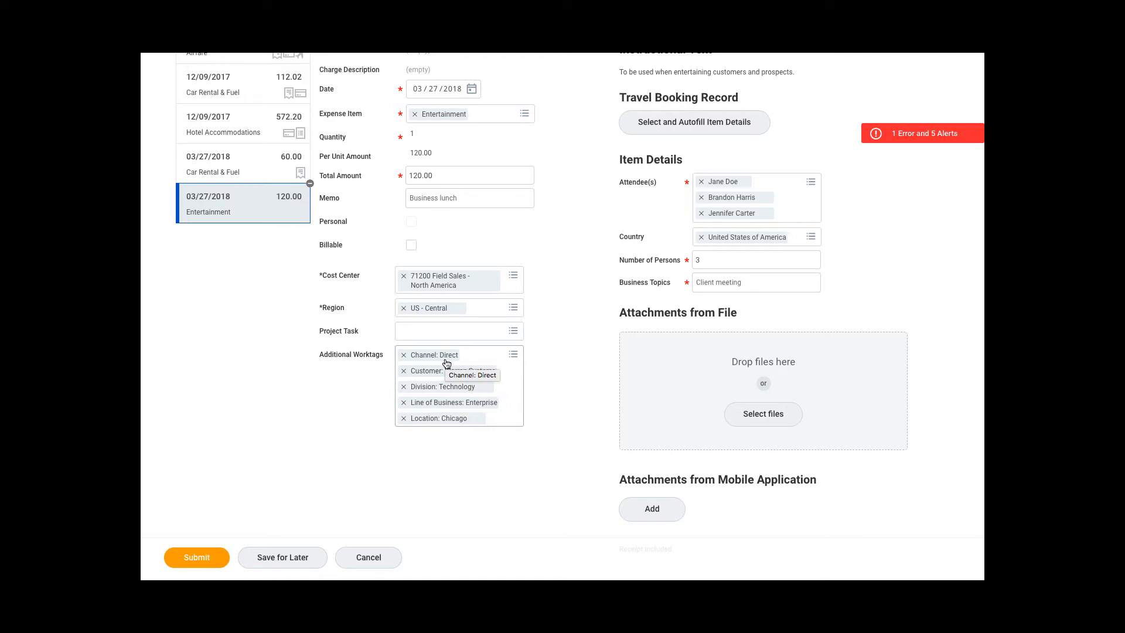
pyautogui.click(218, 547)
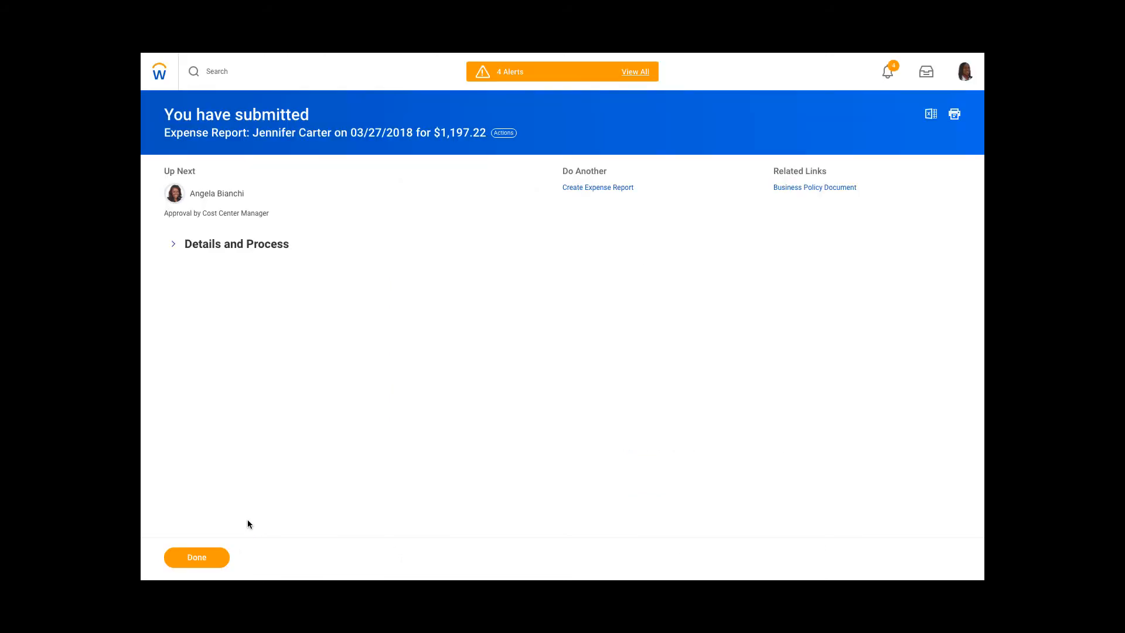
# - Expand the submitted report's details and examine its process history and due date
pyautogui.click(172, 244)
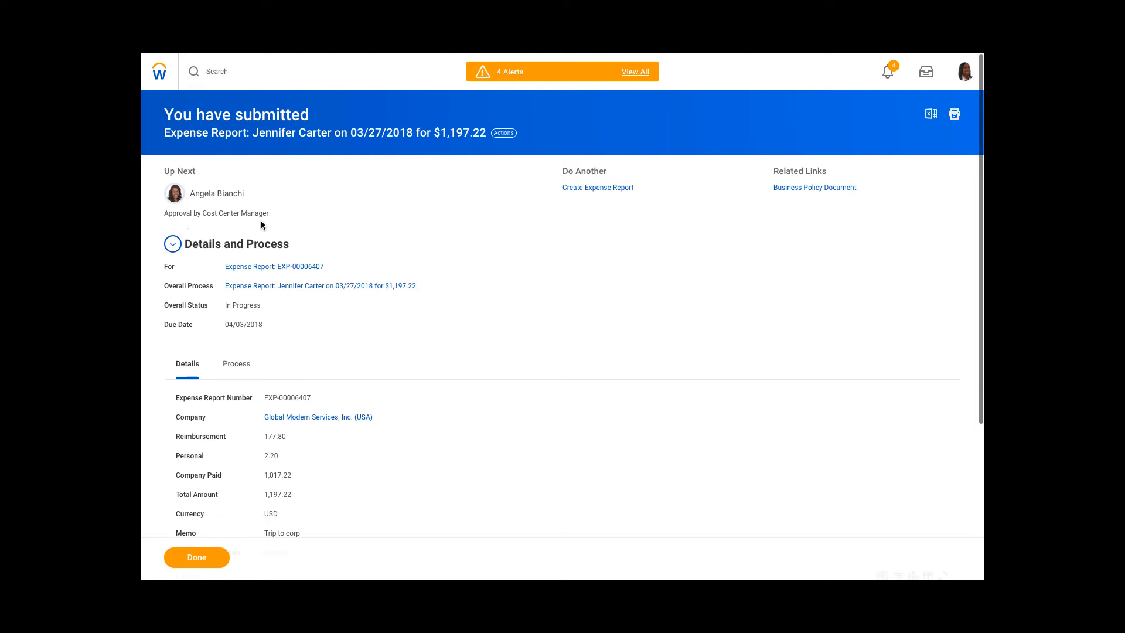
pyautogui.click(246, 363)
pyautogui.scroll(-1, 444, 354)
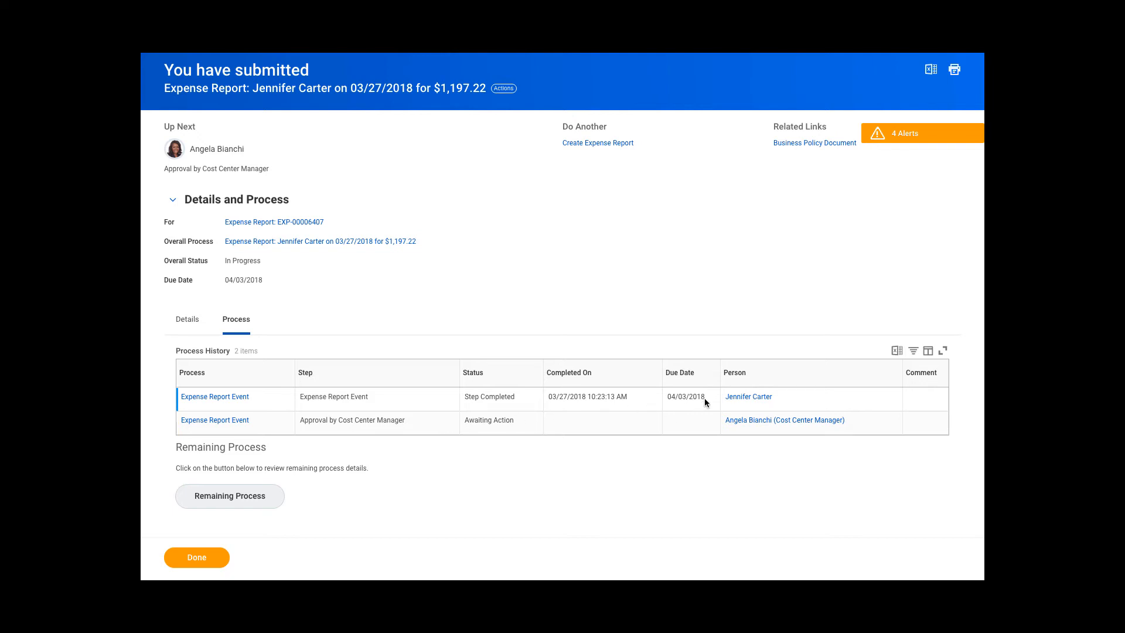
pyautogui.moveTo(704, 398); pyautogui.dragTo(659, 400)
pyautogui.scroll(2, 610, 425)
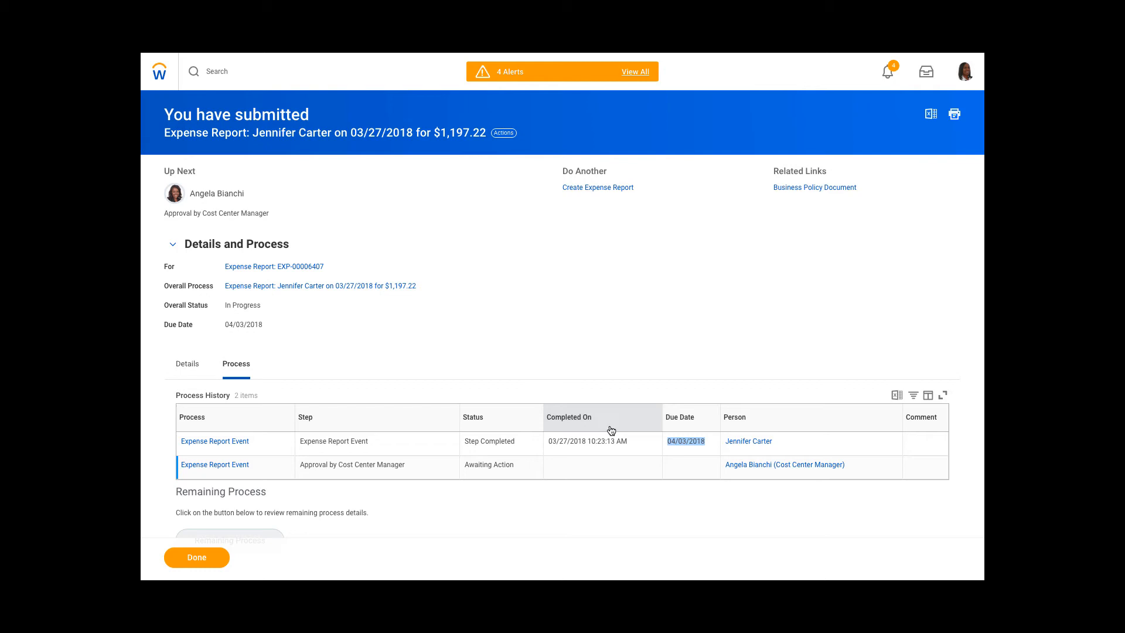
# - Return to the home page and open the Expenses application to view its actions and recent reports
pyautogui.click(159, 72)
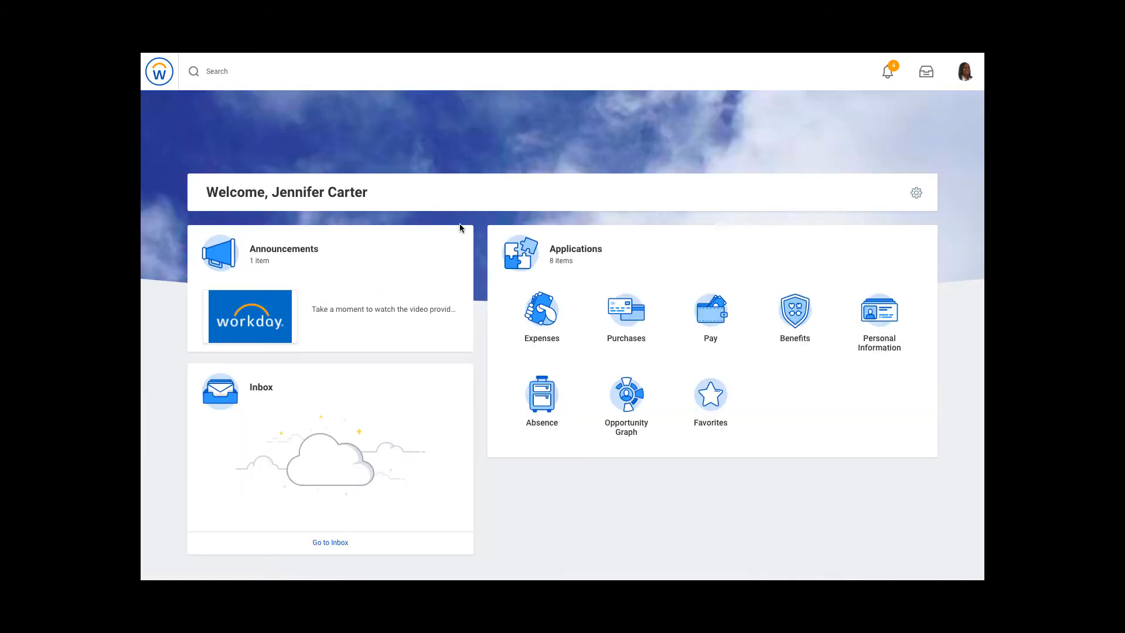
pyautogui.click(549, 311)
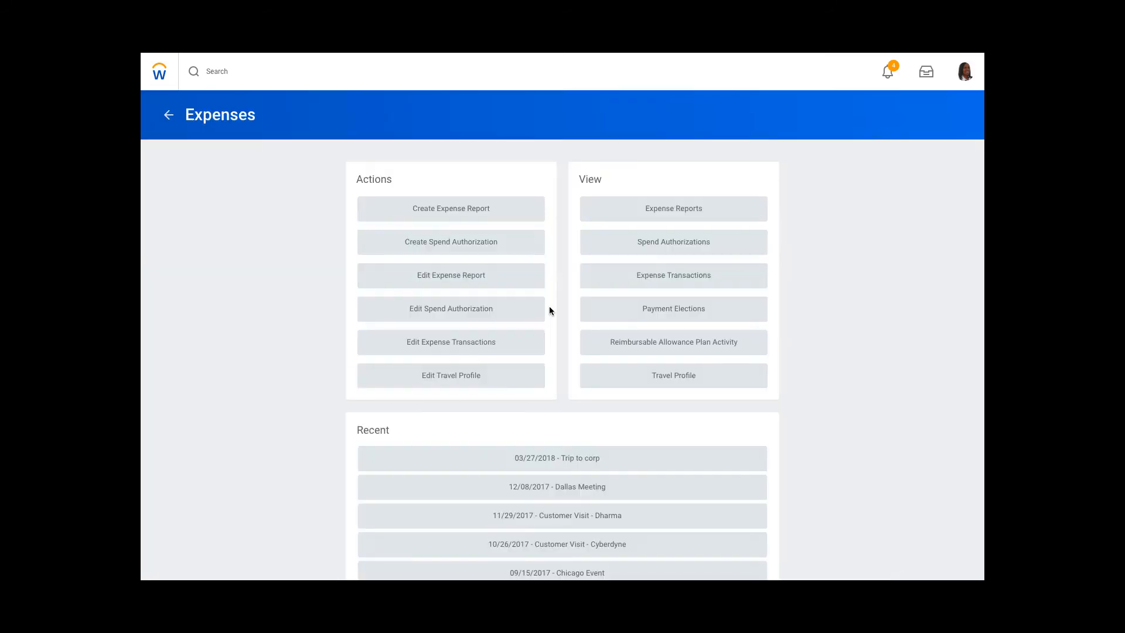
pyautogui.click(621, 341)
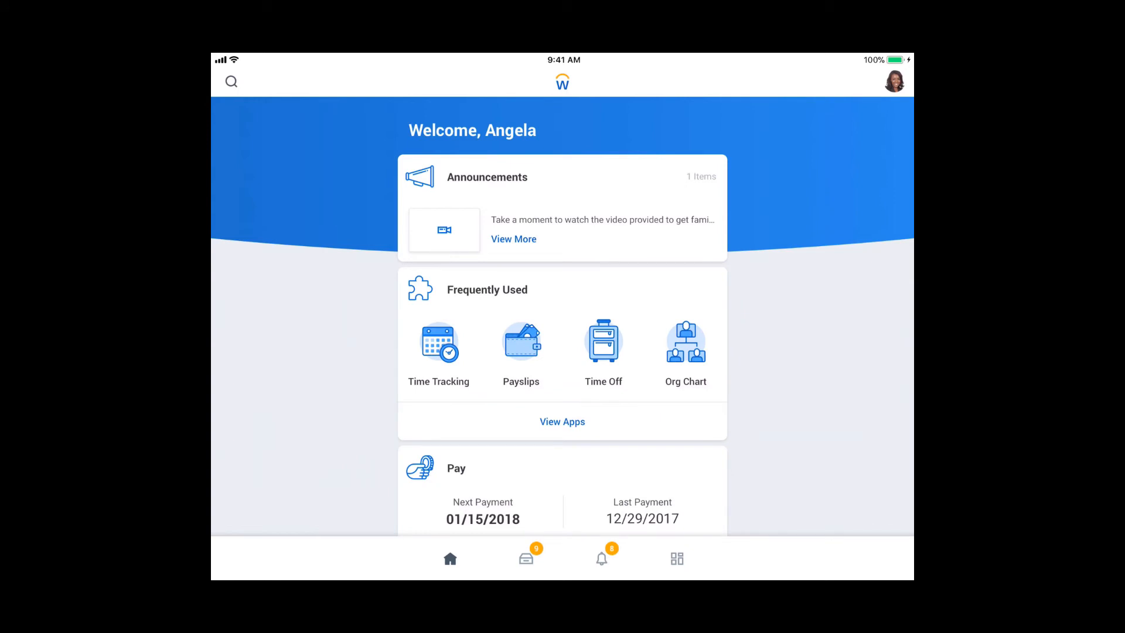
# - Switch to the manager's Workday mobile app, browse the inbox actions, and select the newest expense report awaiting approval
pyautogui.moveTo(838, 407); pyautogui.dragTo(826, 130)
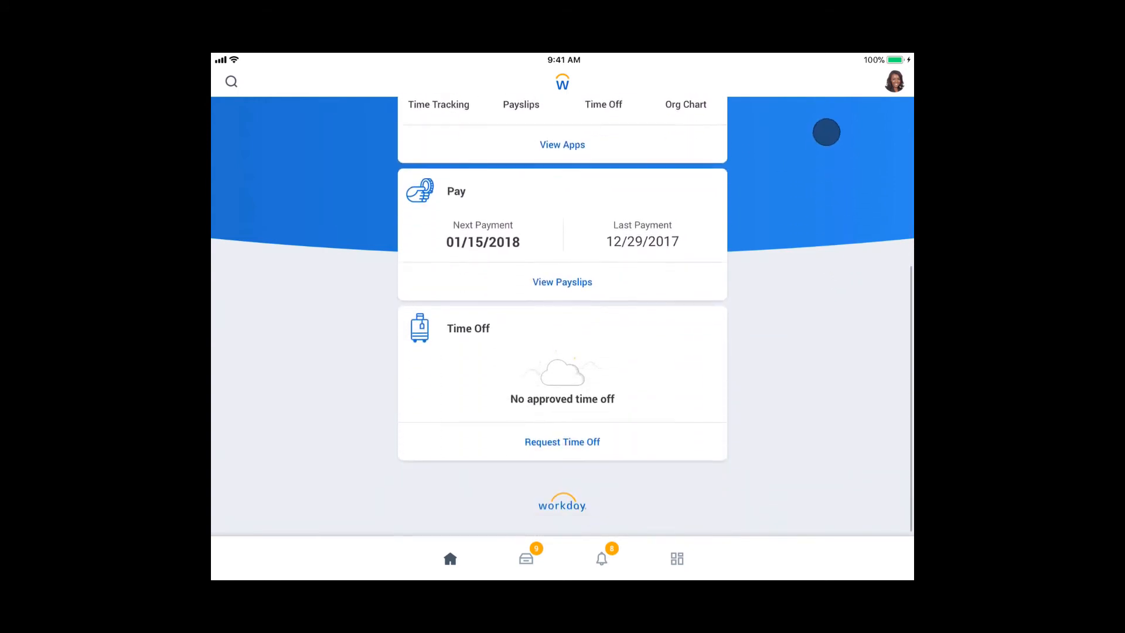
pyautogui.click(526, 558)
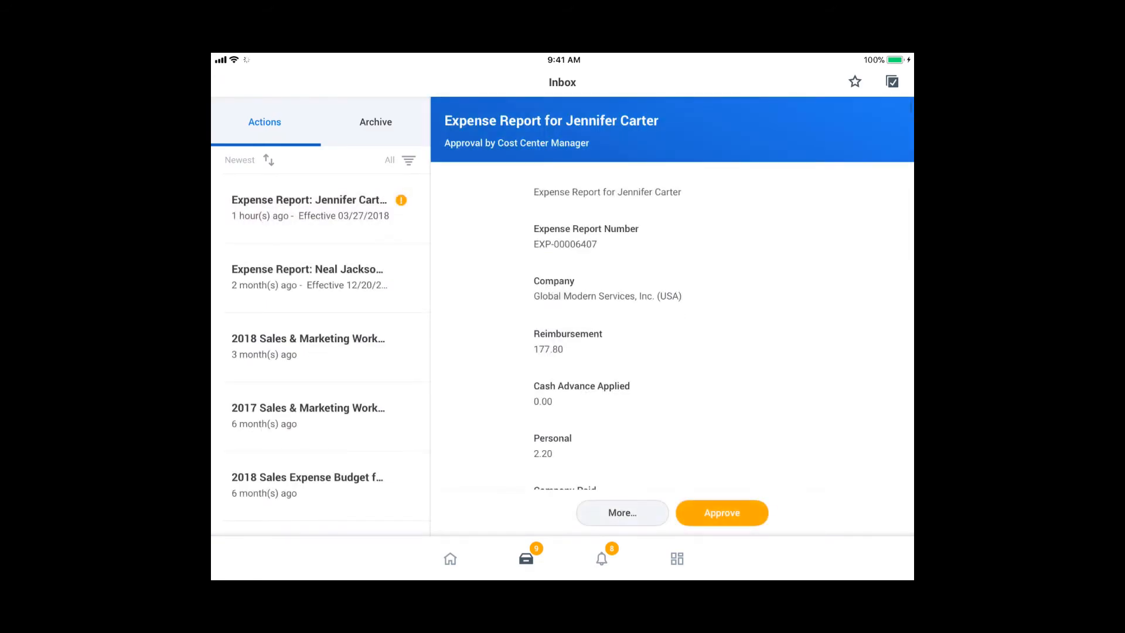
pyautogui.moveTo(364, 372); pyautogui.dragTo(378, 161)
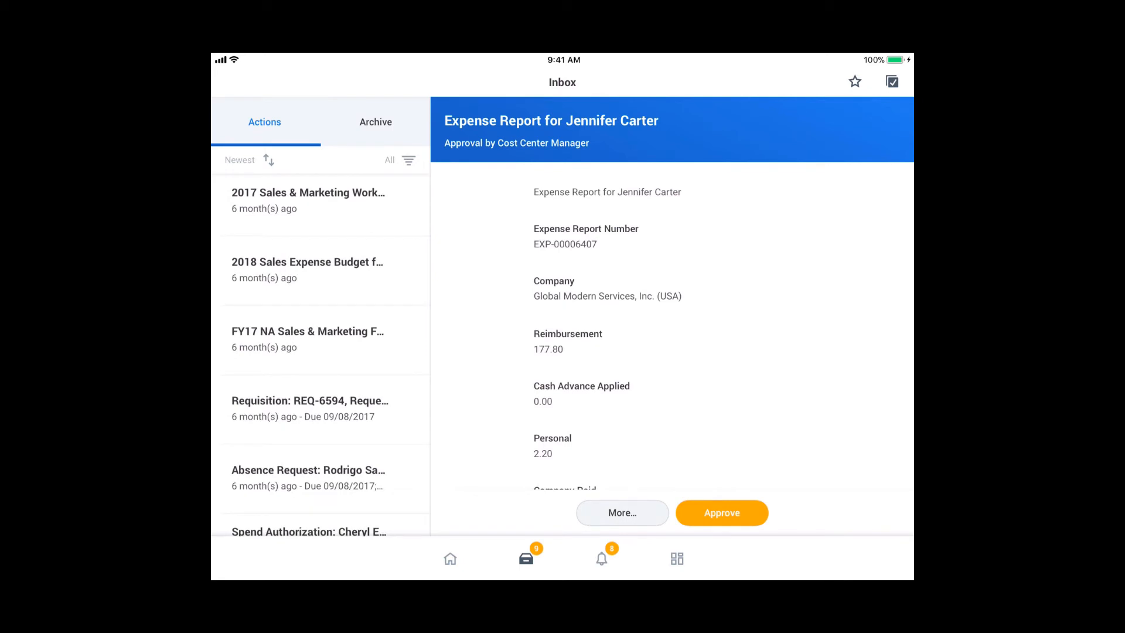
pyautogui.moveTo(371, 349); pyautogui.dragTo(369, 296)
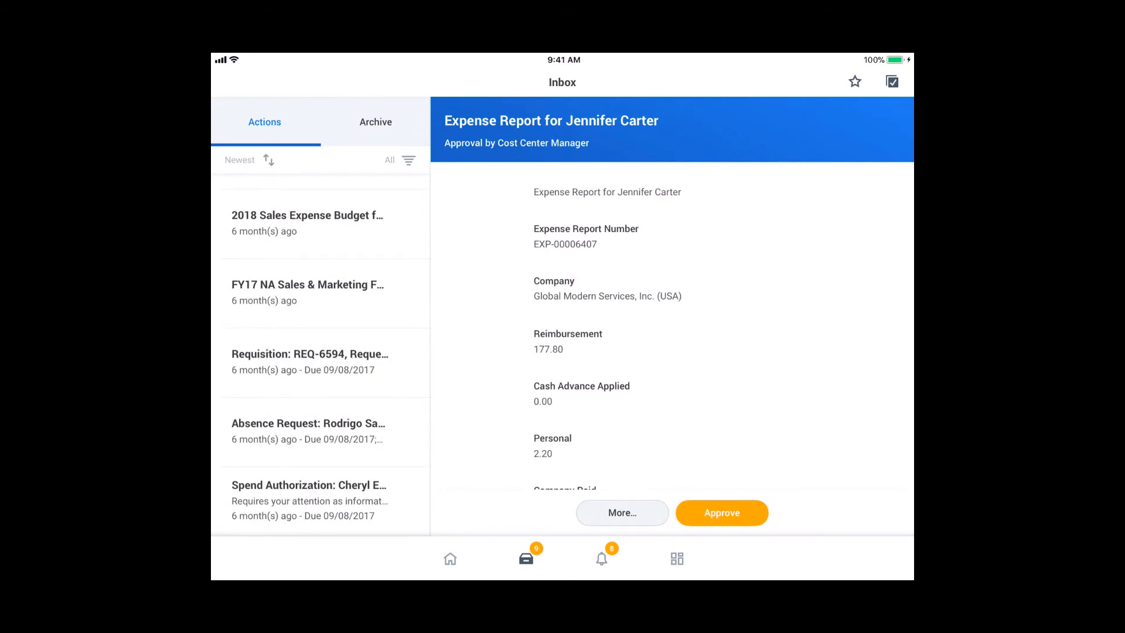
pyautogui.moveTo(269, 393); pyautogui.dragTo(259, 470)
pyautogui.moveTo(271, 346); pyautogui.dragTo(289, 498)
pyautogui.click(304, 199)
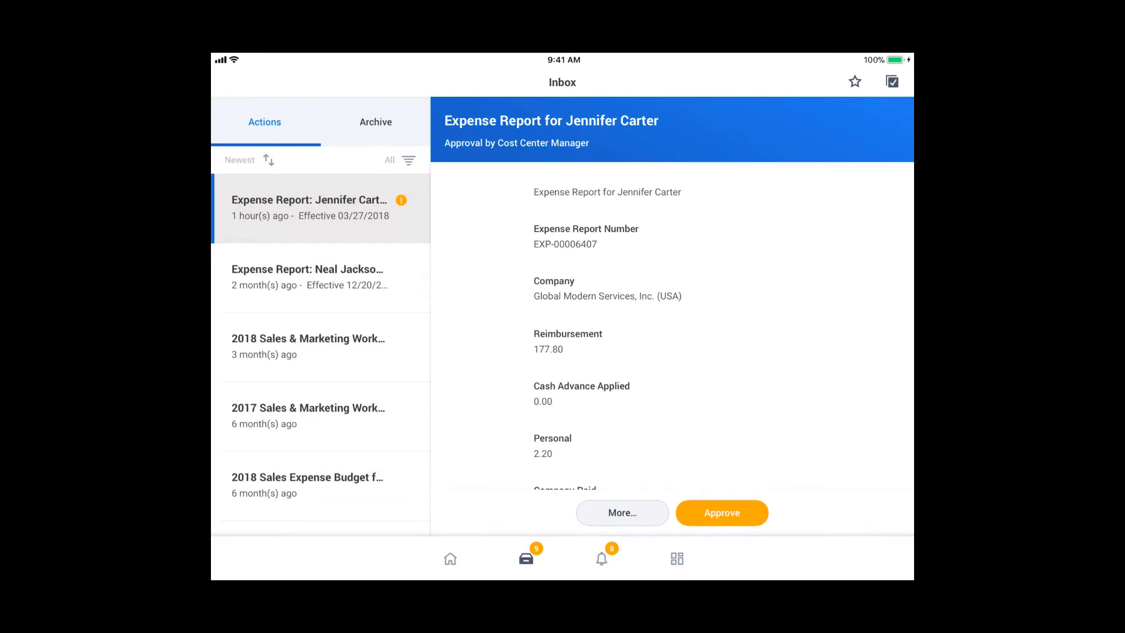
# - Review the selected expense report's amounts, memo and expense lines down to the comment field
pyautogui.moveTo(490, 427); pyautogui.dragTo(476, 229)
pyautogui.moveTo(494, 335); pyautogui.dragTo(477, 133)
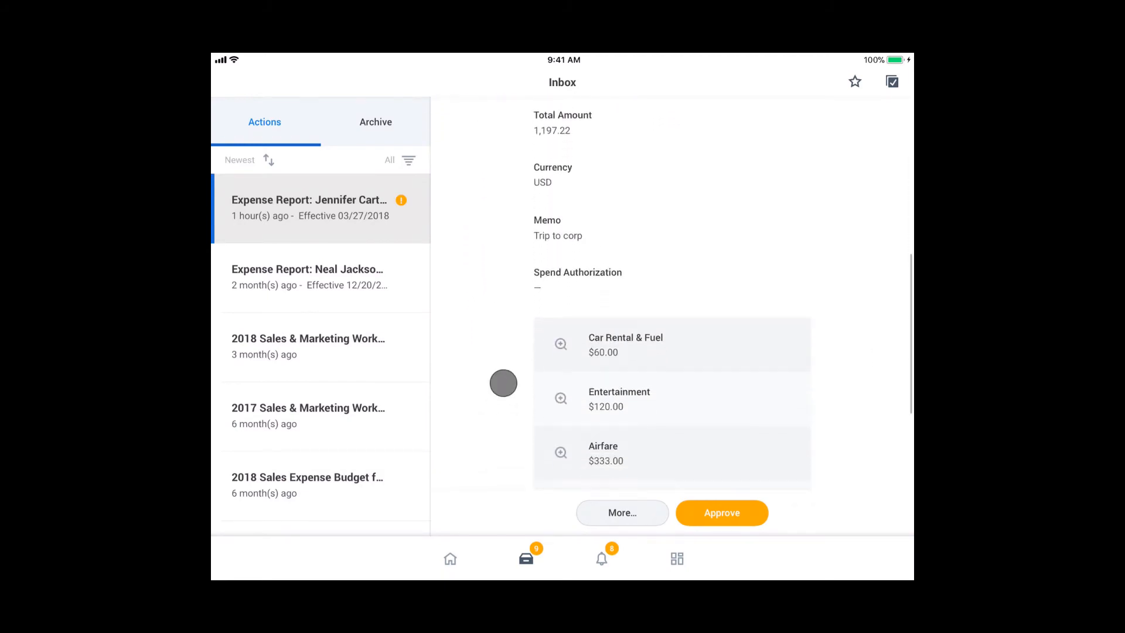
pyautogui.moveTo(502, 381); pyautogui.dragTo(491, 173)
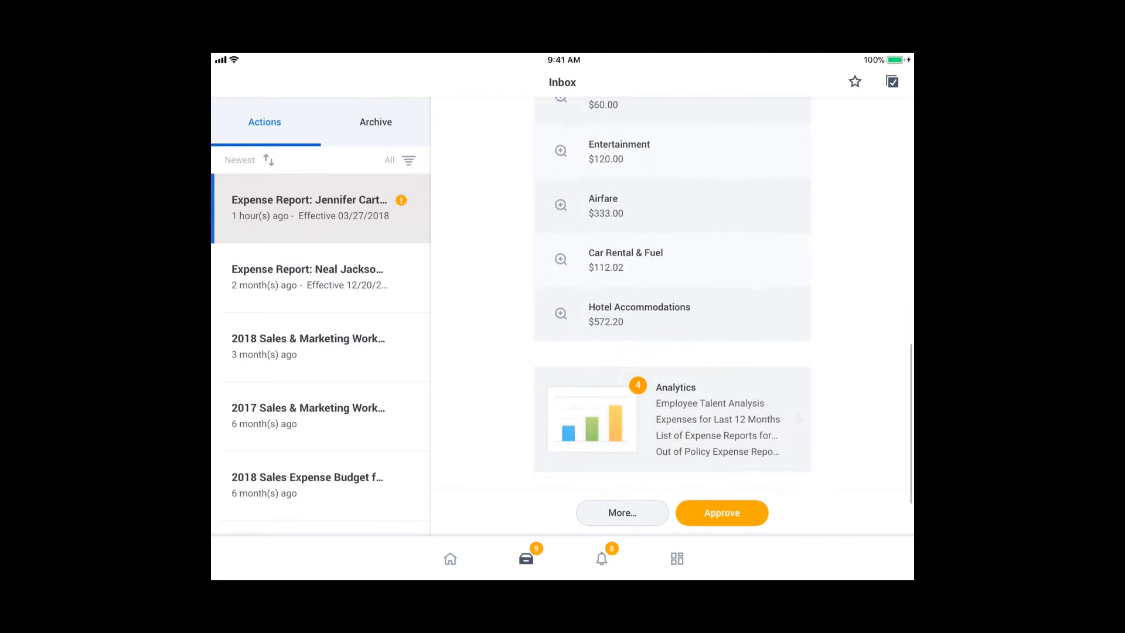
pyautogui.moveTo(498, 340); pyautogui.dragTo(497, 228)
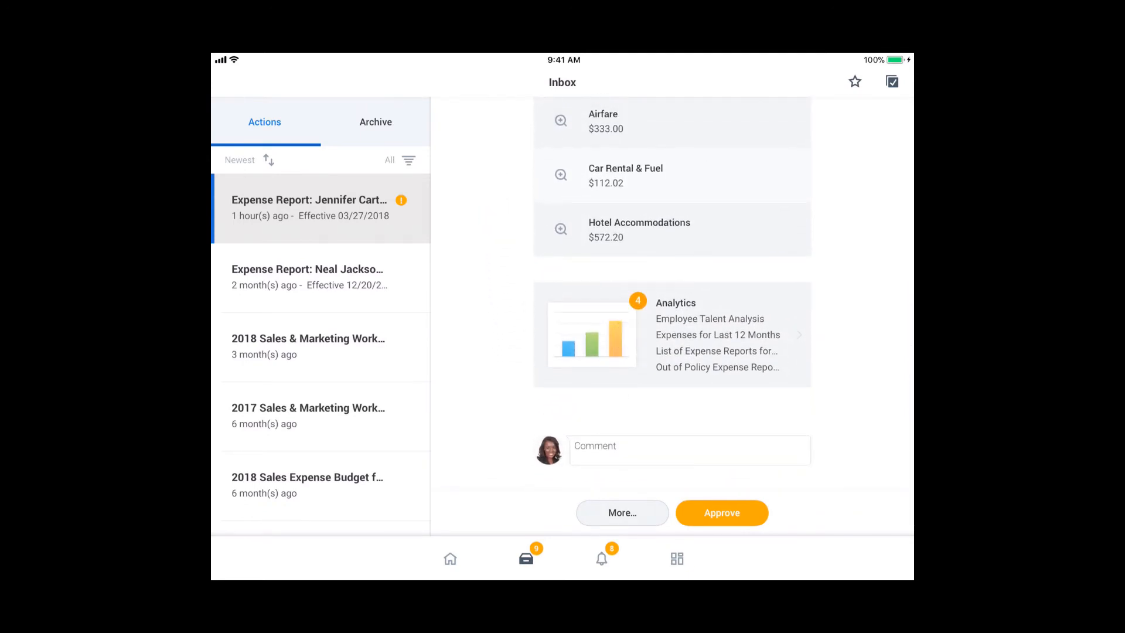
# - Open the Analytics attached to the expense report and look over its charts and tables
pyautogui.click(672, 334)
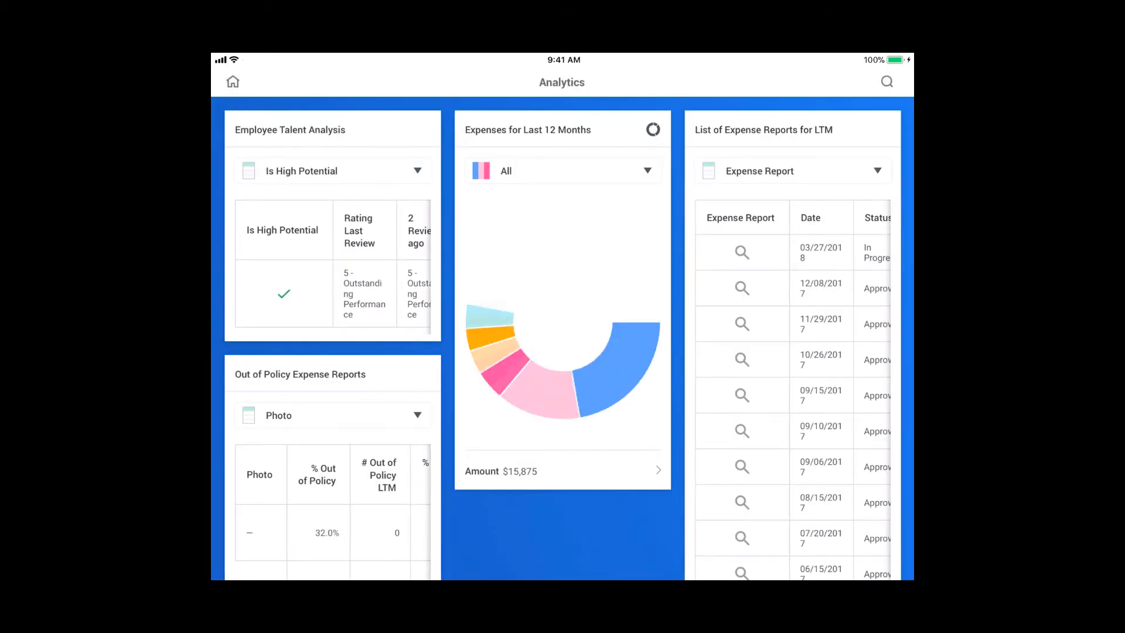
pyautogui.moveTo(497, 520); pyautogui.dragTo(495, 482)
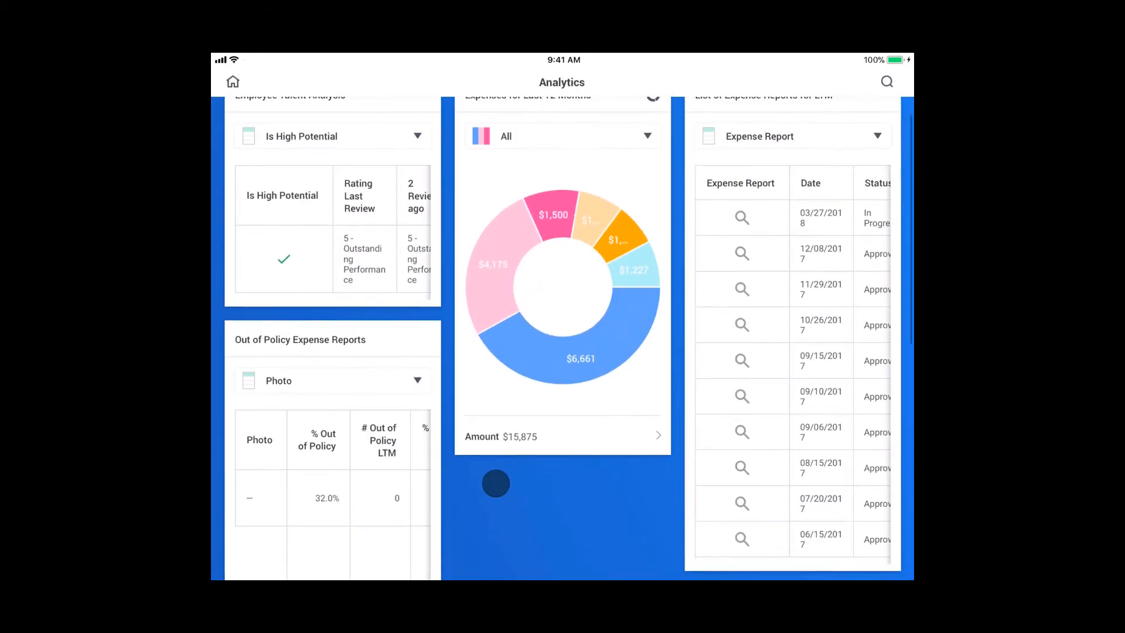
pyautogui.moveTo(359, 314); pyautogui.dragTo(361, 369)
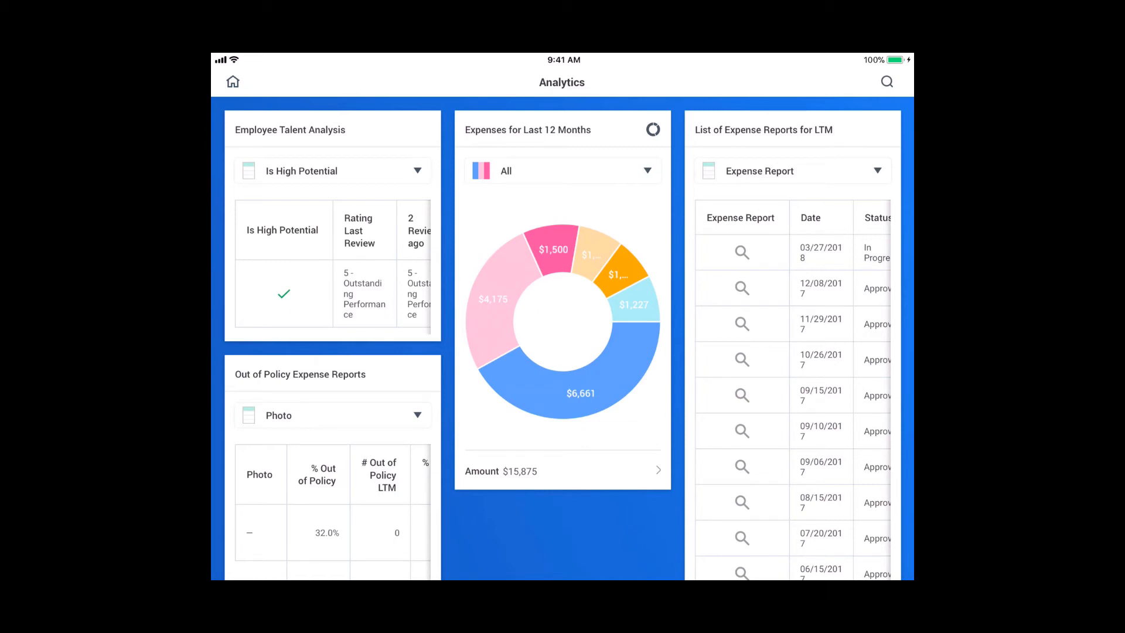
# - Drill down into Lodging by Hotel in the Expenses for Last 12 Months chart, and return to the Analytics overview
pyautogui.click(498, 296)
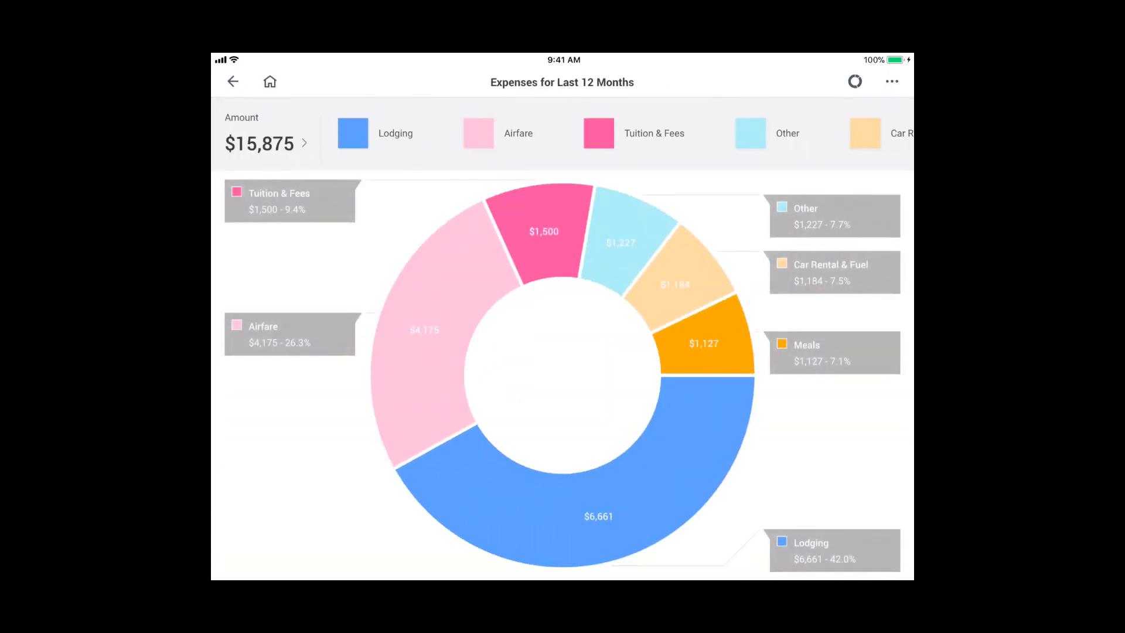
pyautogui.click(562, 316)
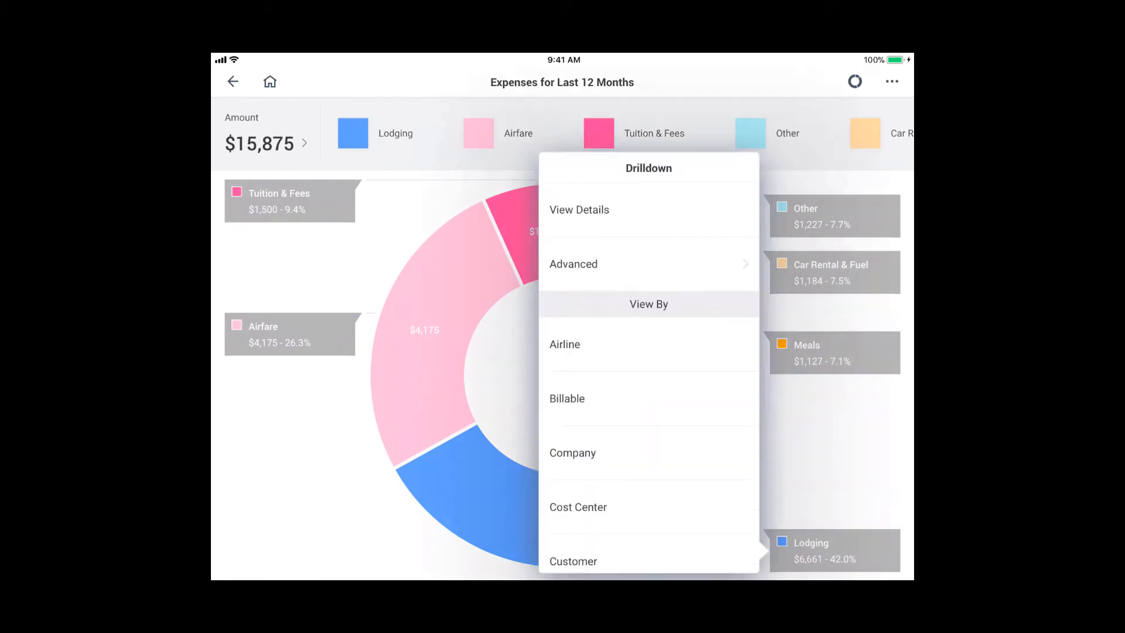
pyautogui.moveTo(578, 422); pyautogui.dragTo(578, 269)
pyautogui.click(574, 485)
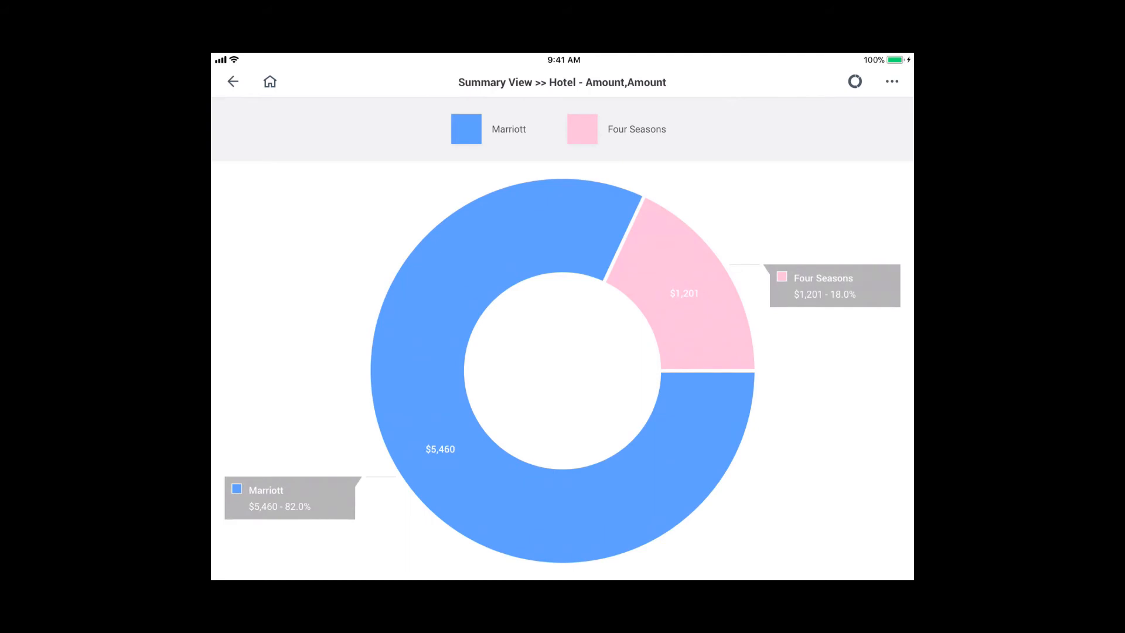
pyautogui.click(233, 81)
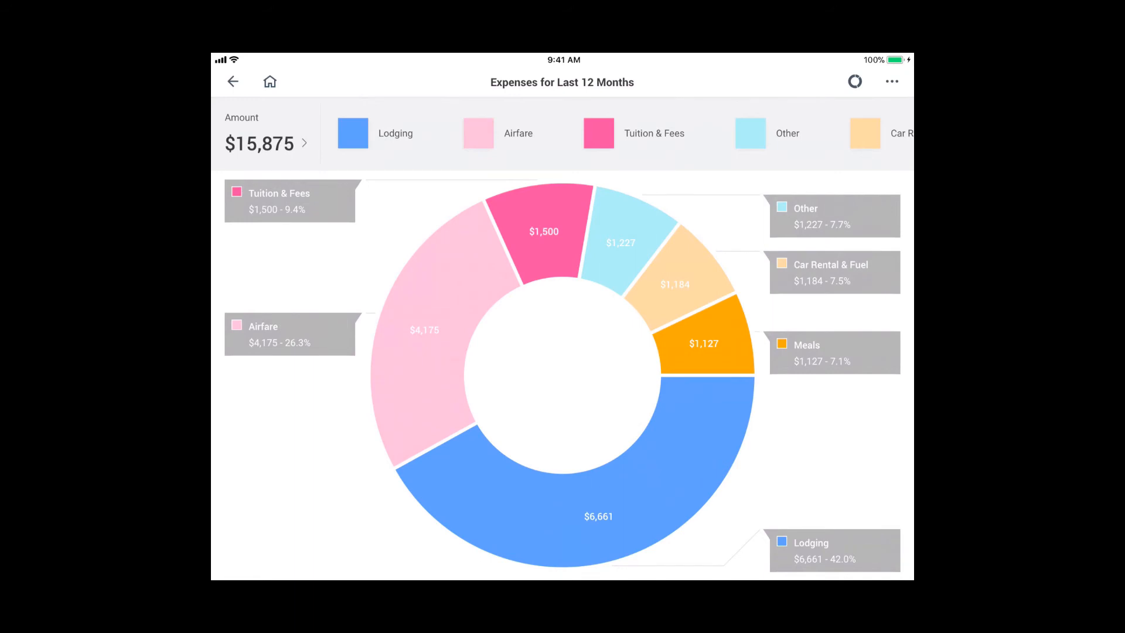
pyautogui.click(233, 81)
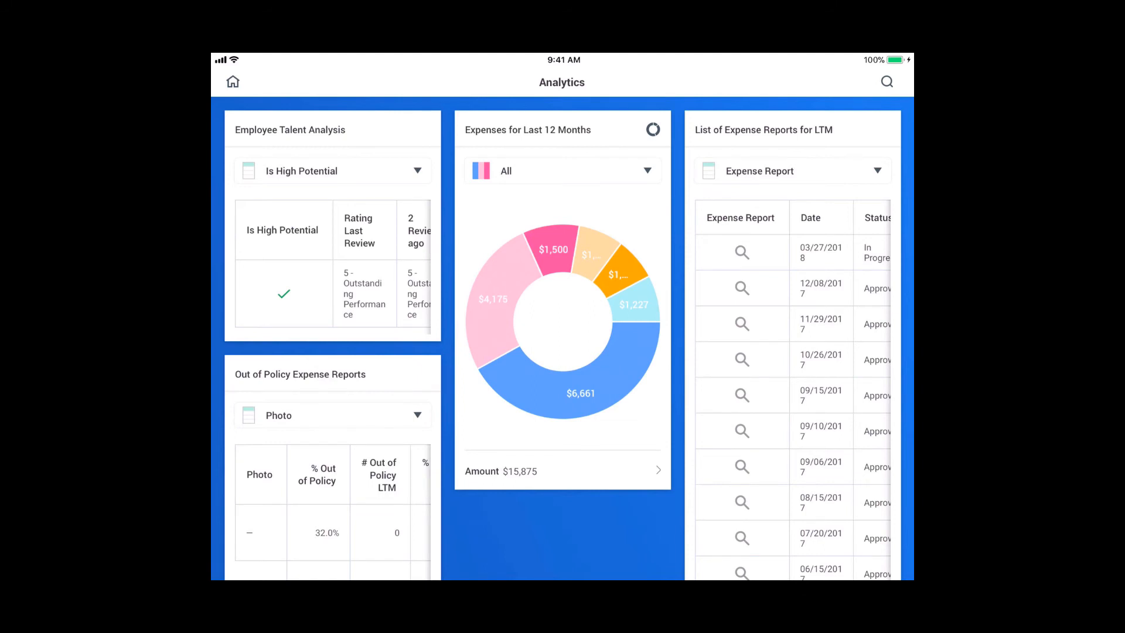
# - Return from Analytics to the inbox, check the additional actions offered for the expense report, and approve the report
pyautogui.click(233, 82)
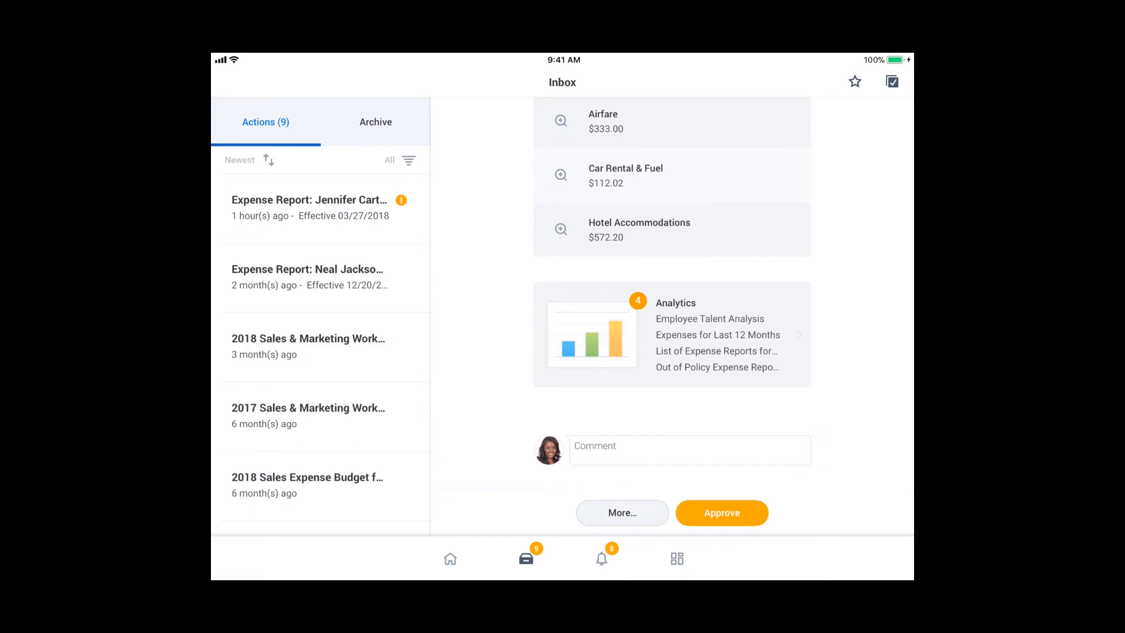
pyautogui.click(622, 512)
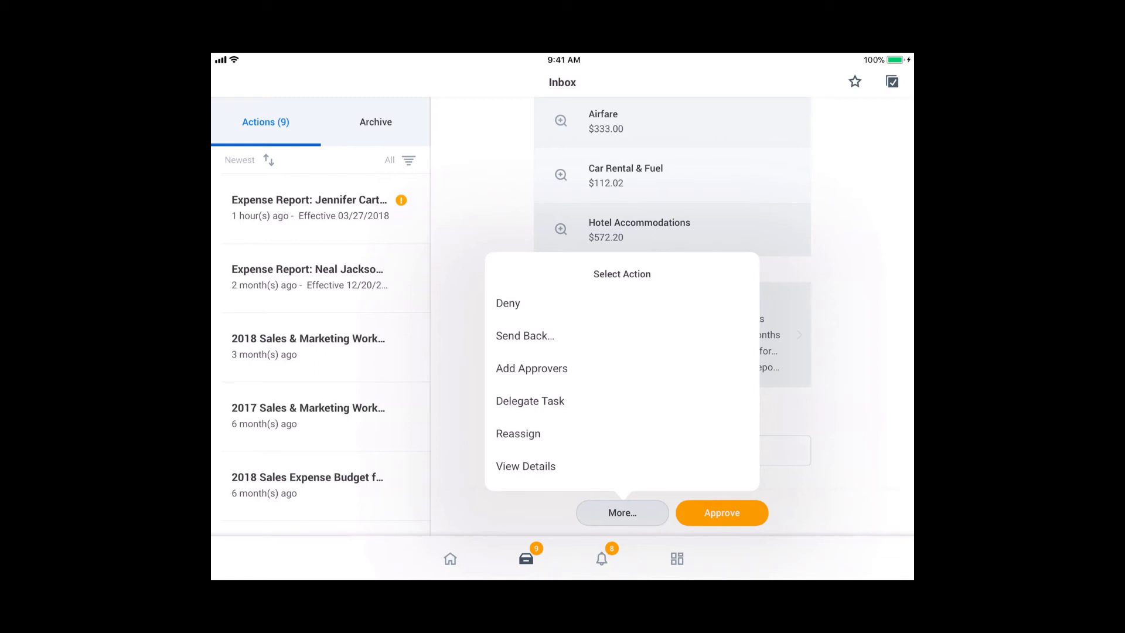
pyautogui.click(457, 433)
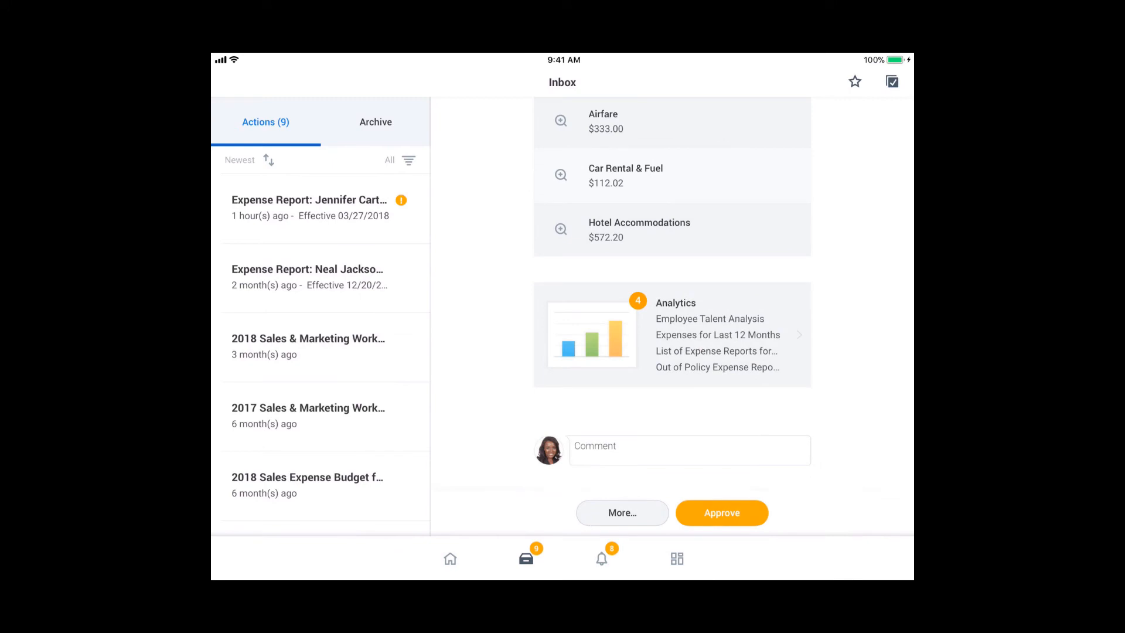
pyautogui.click(560, 315)
pyautogui.click(721, 512)
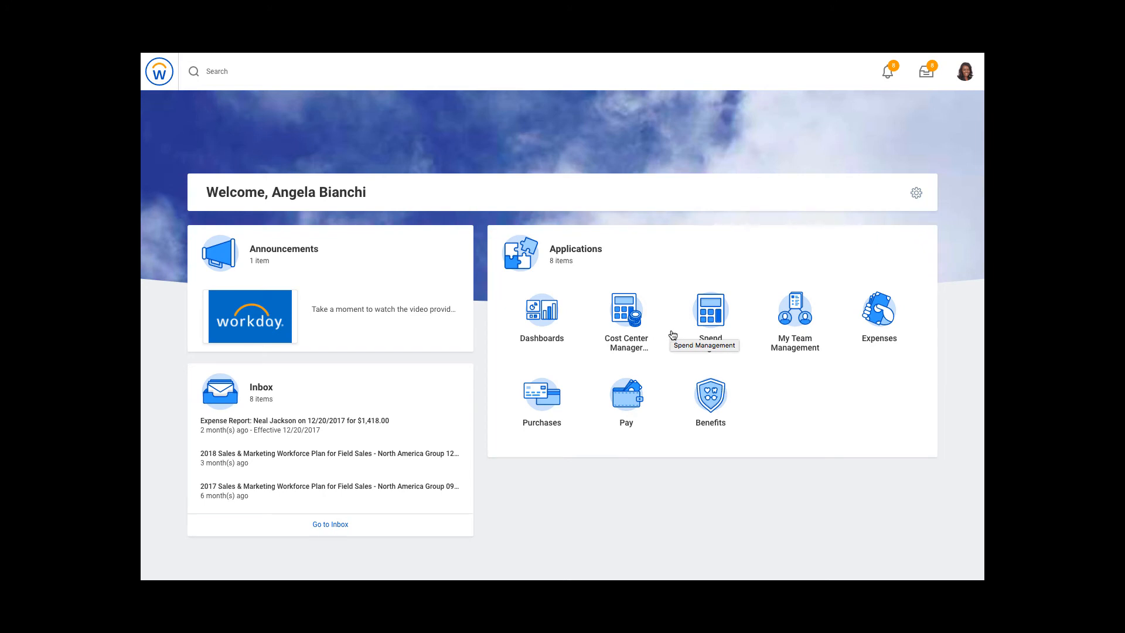
# - In Spend Management, break down the Field Sales - North America Group's Total Worker Spend by Worker
pyautogui.click(710, 333)
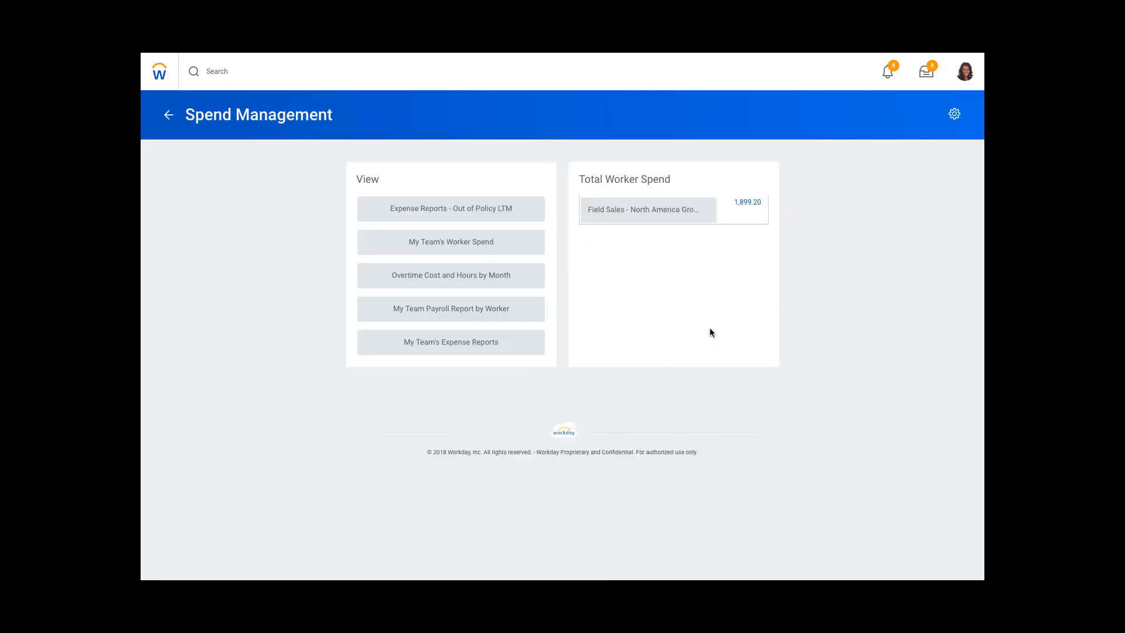
pyautogui.click(765, 204)
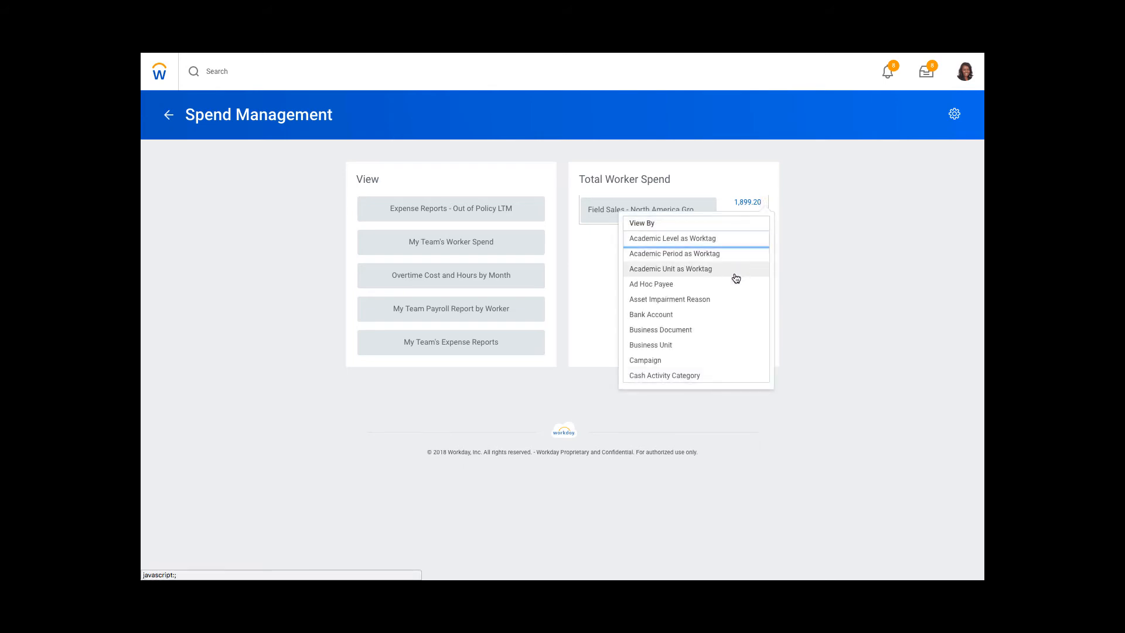
pyautogui.scroll(-12, 736, 277)
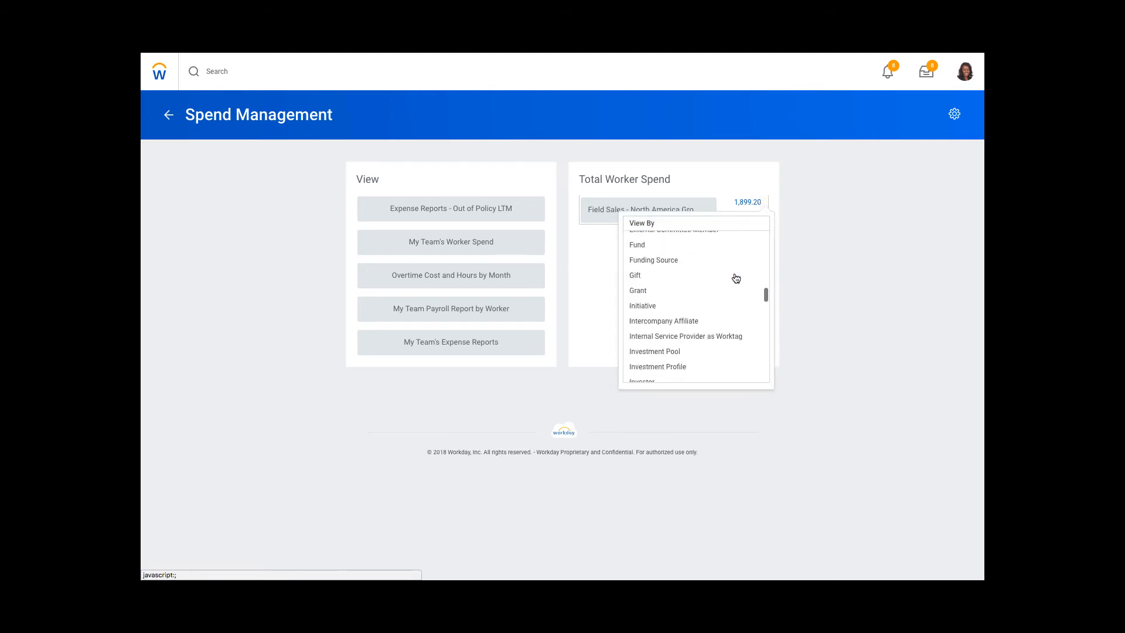
pyautogui.scroll(-15, 735, 277)
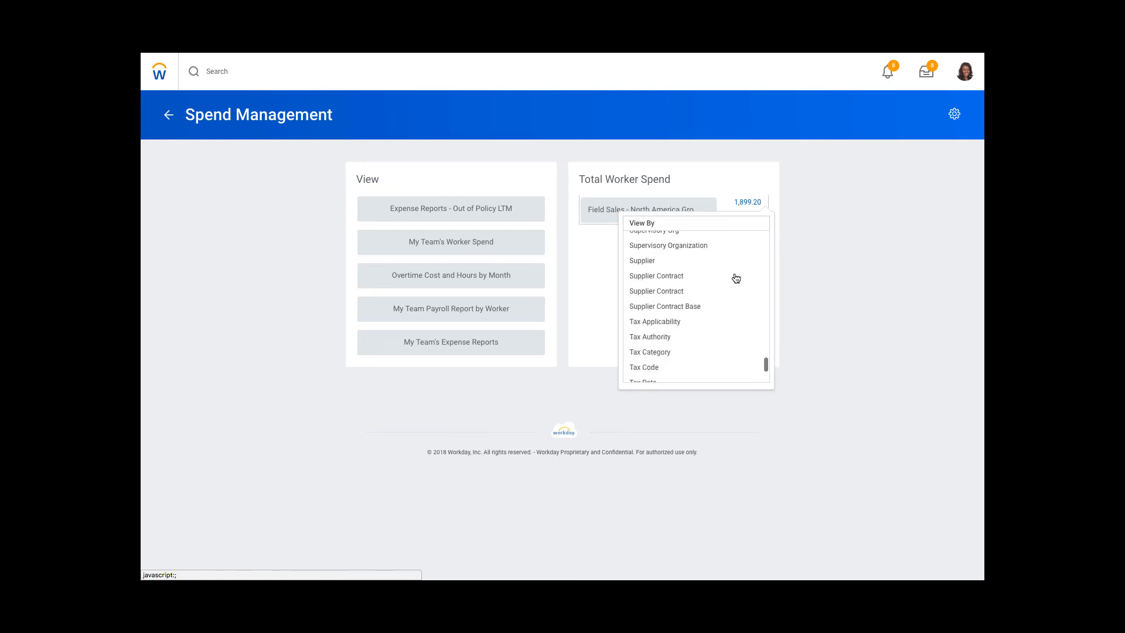
pyautogui.scroll(-6, 736, 277)
pyautogui.click(723, 311)
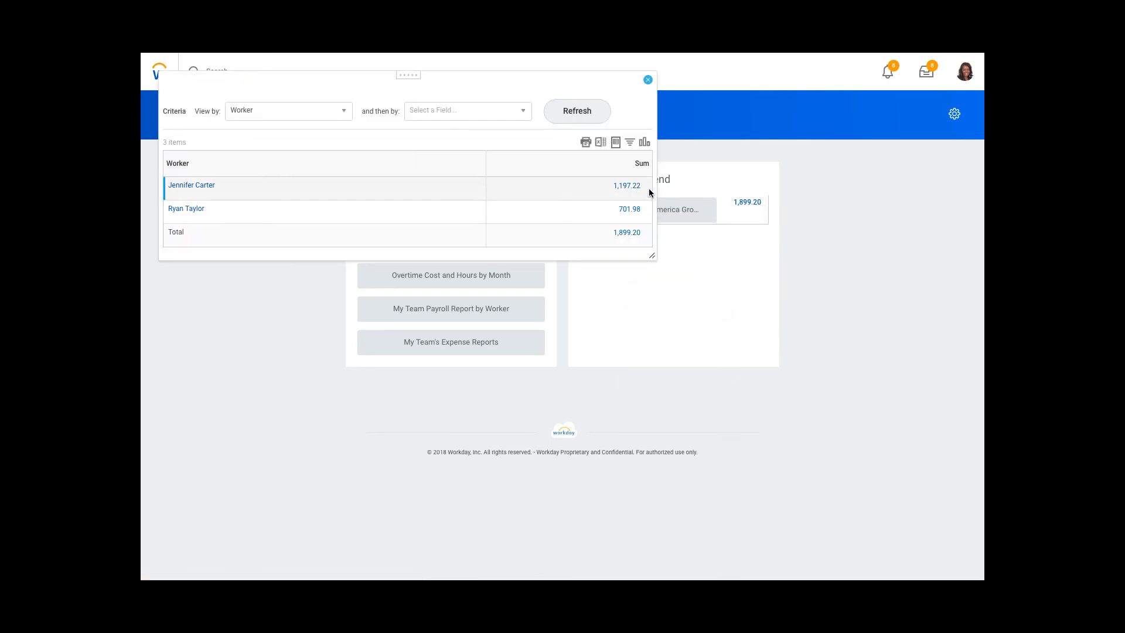
# - Drill into the first worker's spend by Business Document, preview the underlying expense report, and return to Spend Management
pyautogui.click(643, 185)
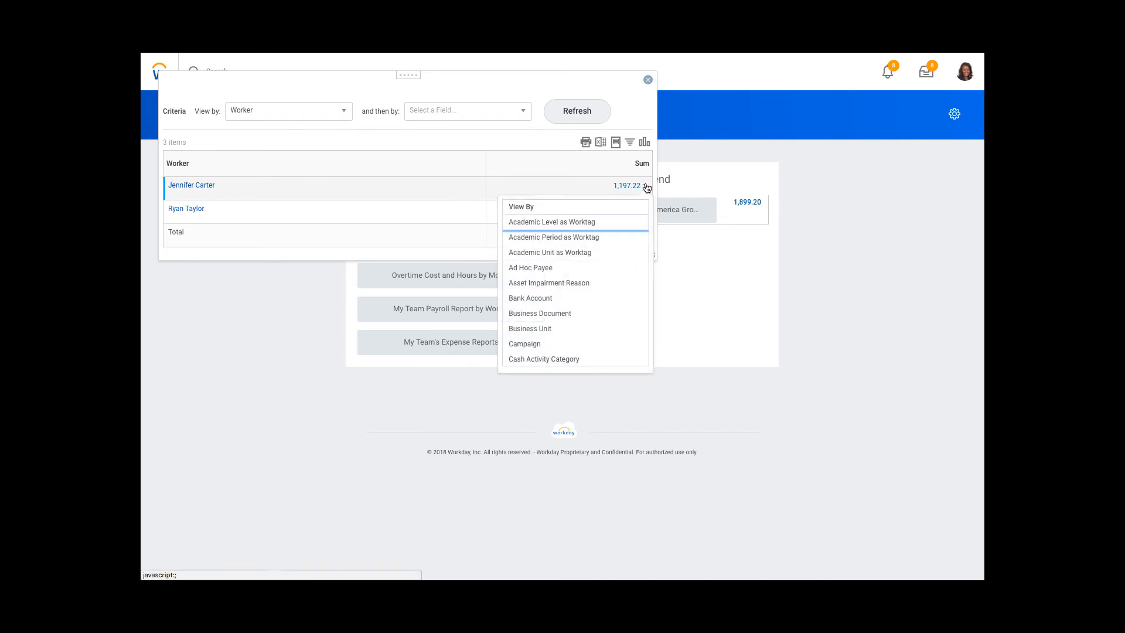
pyautogui.click(614, 319)
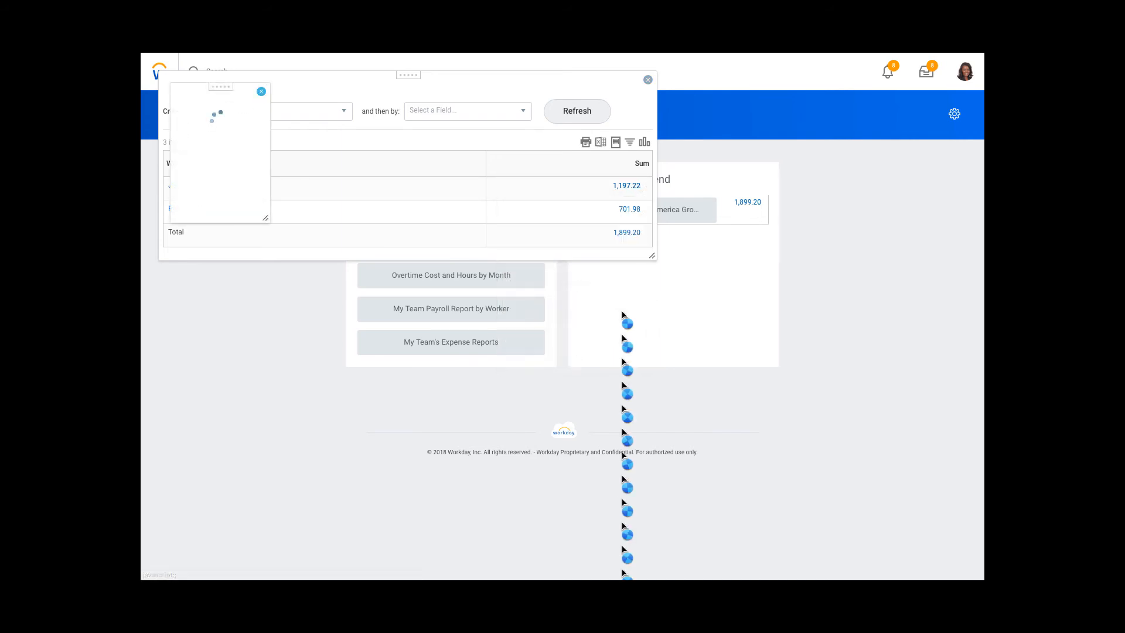
pyautogui.click(287, 198)
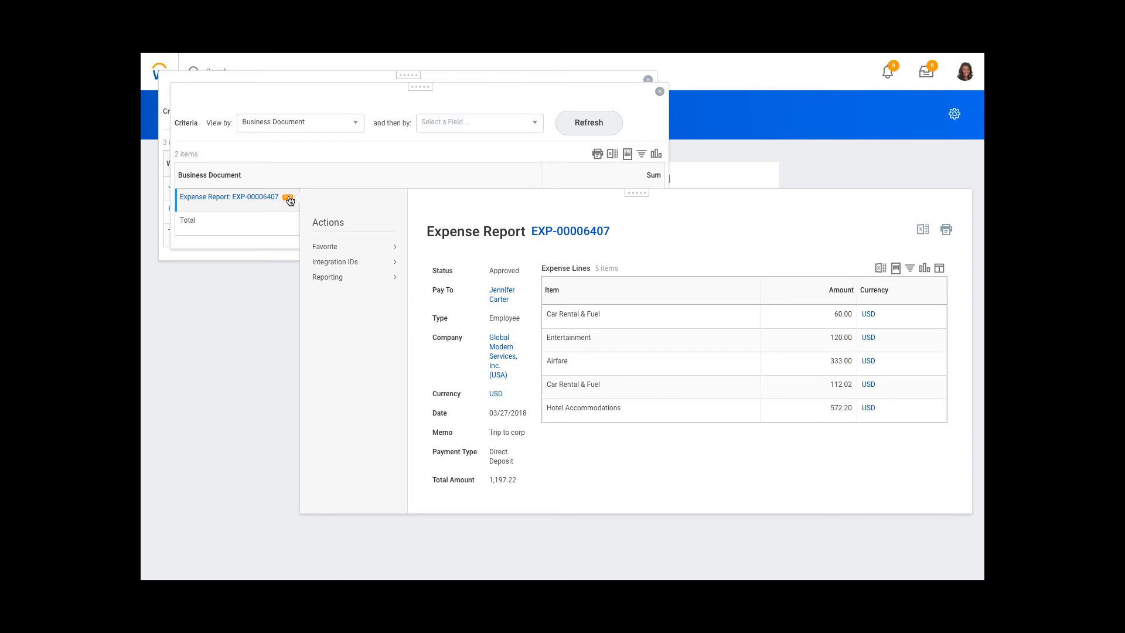
pyautogui.click(288, 198)
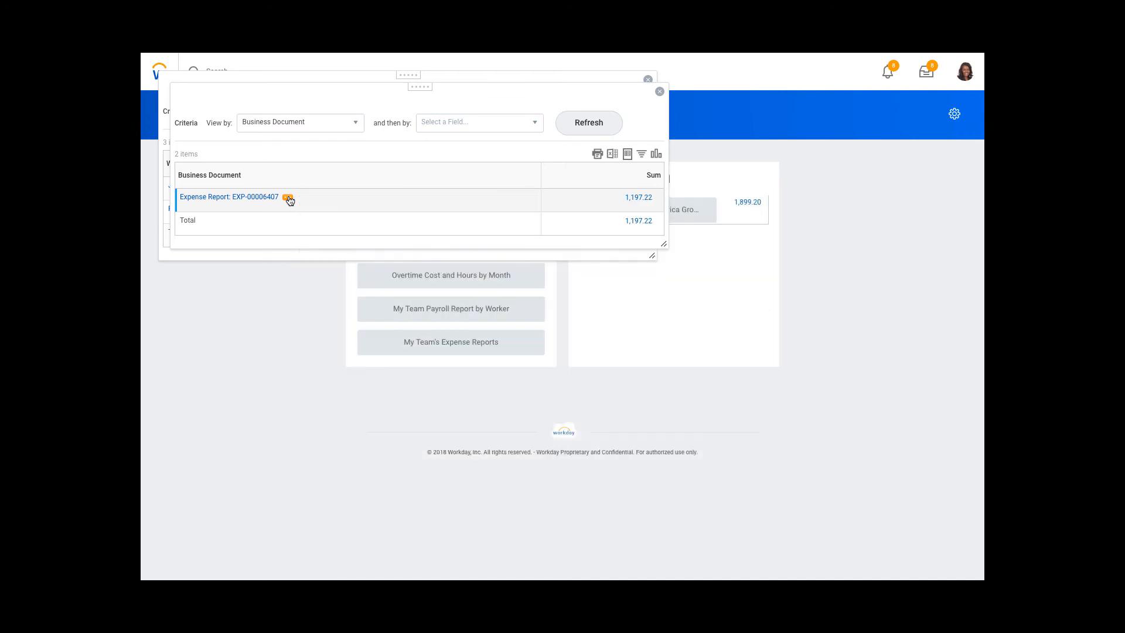
pyautogui.press('Escape')
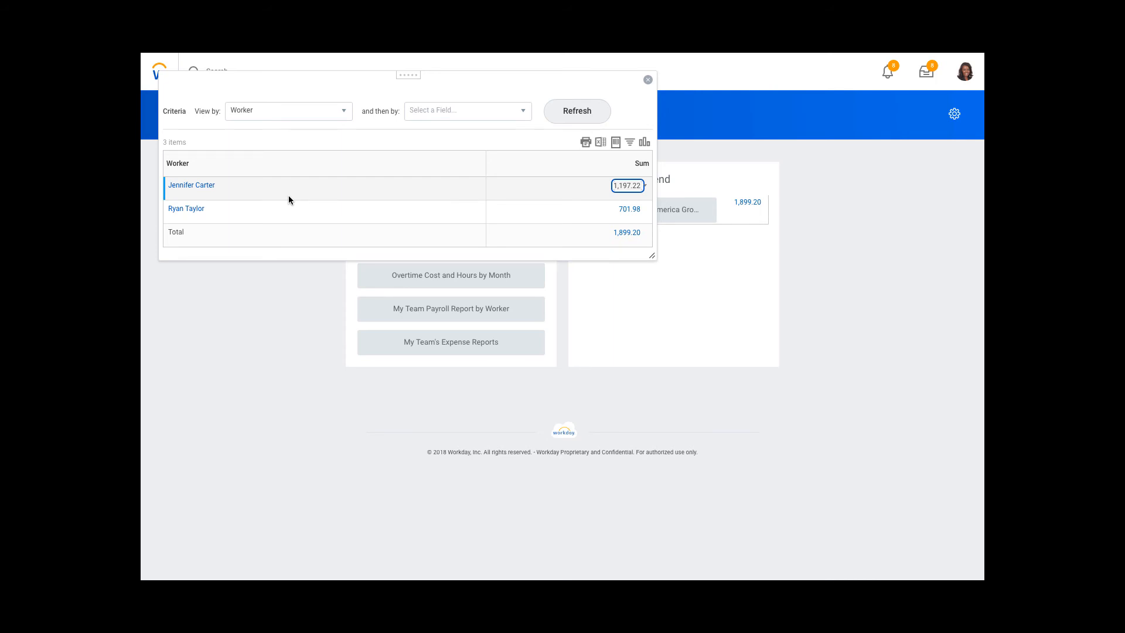
pyautogui.press('Escape')
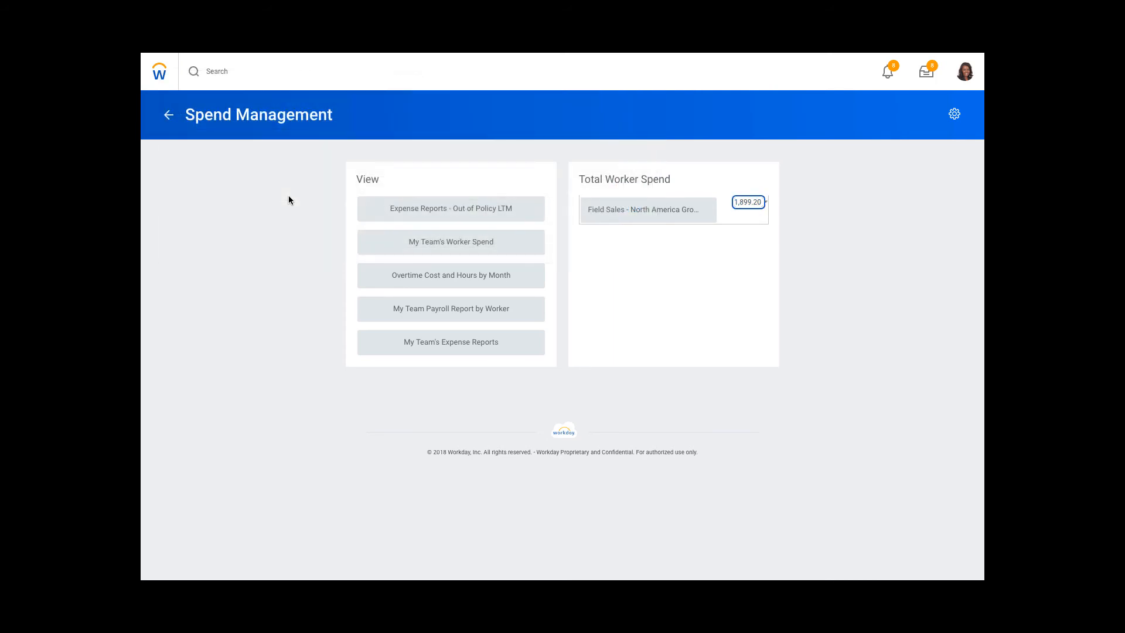
# - Open the Expense Reports - Out of Policy LTM report and look over the actions available for the first listed worker
pyautogui.click(406, 202)
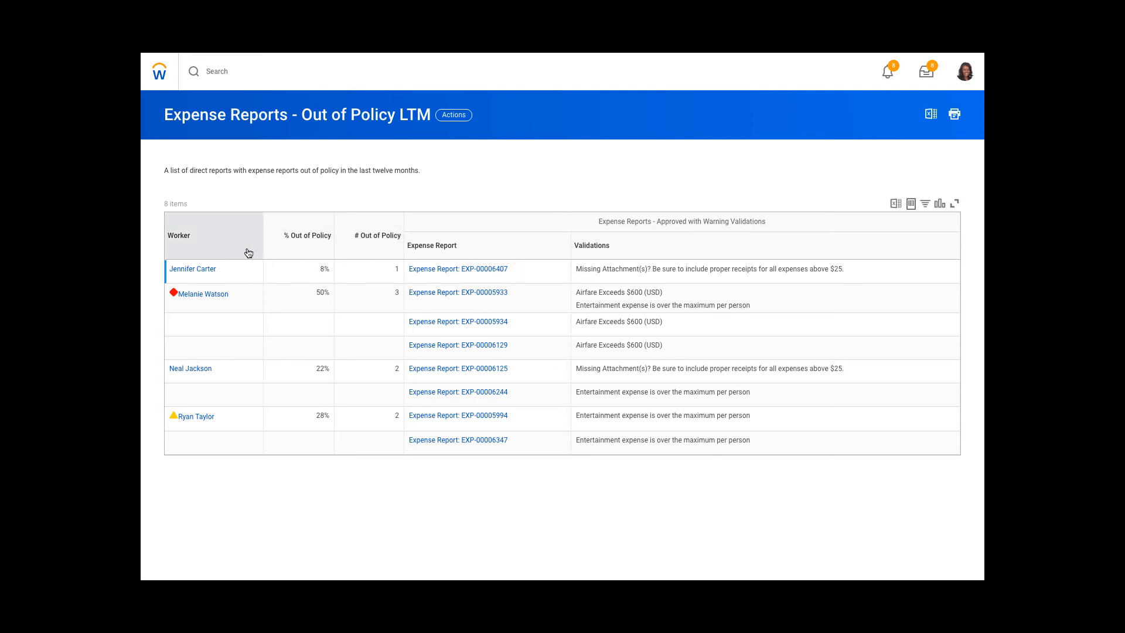
pyautogui.moveTo(224, 271)
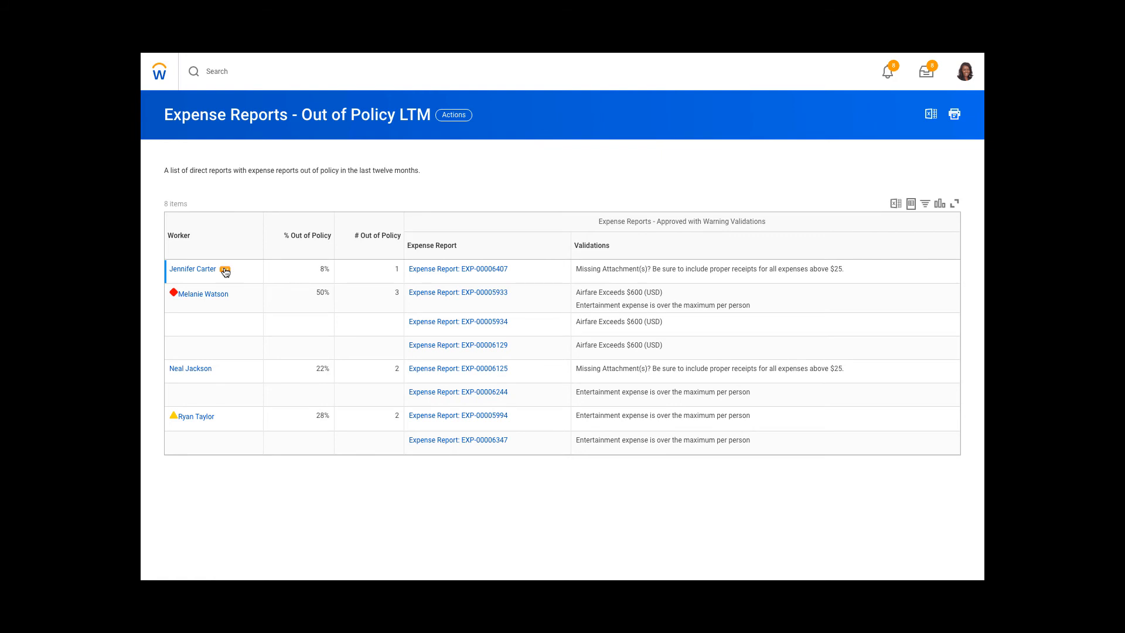
pyautogui.click(225, 271)
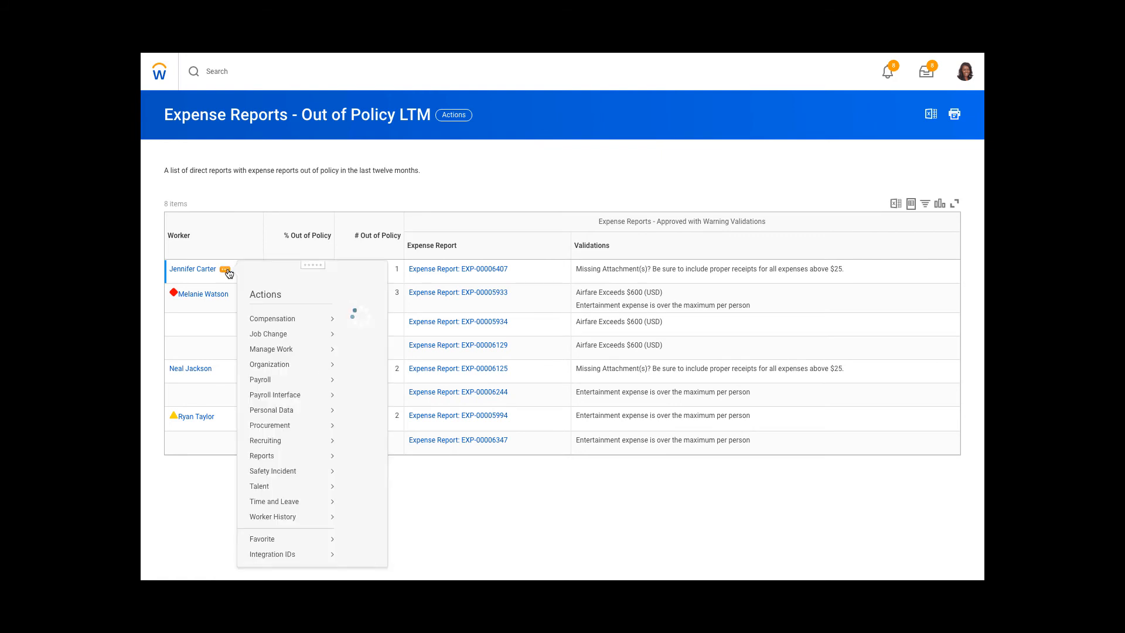
pyautogui.moveTo(286, 486)
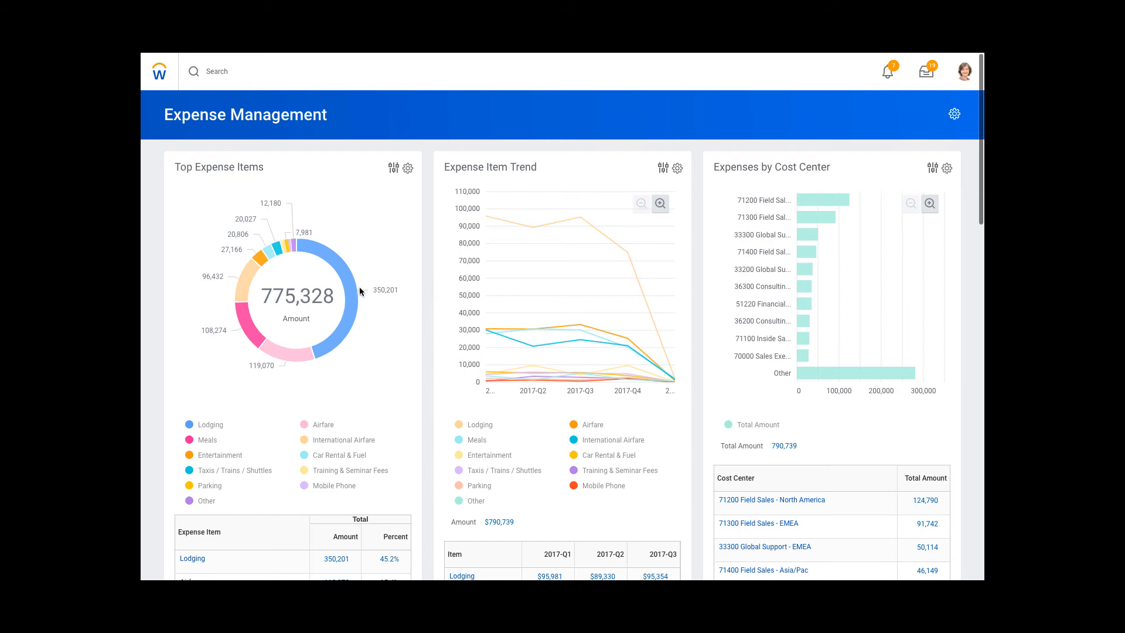
# - On the Expense Management dashboard, break down the Top Expense Items total by Supervisory Org and the Field Sales - North America Group amount by Customer
pyautogui.click(338, 302)
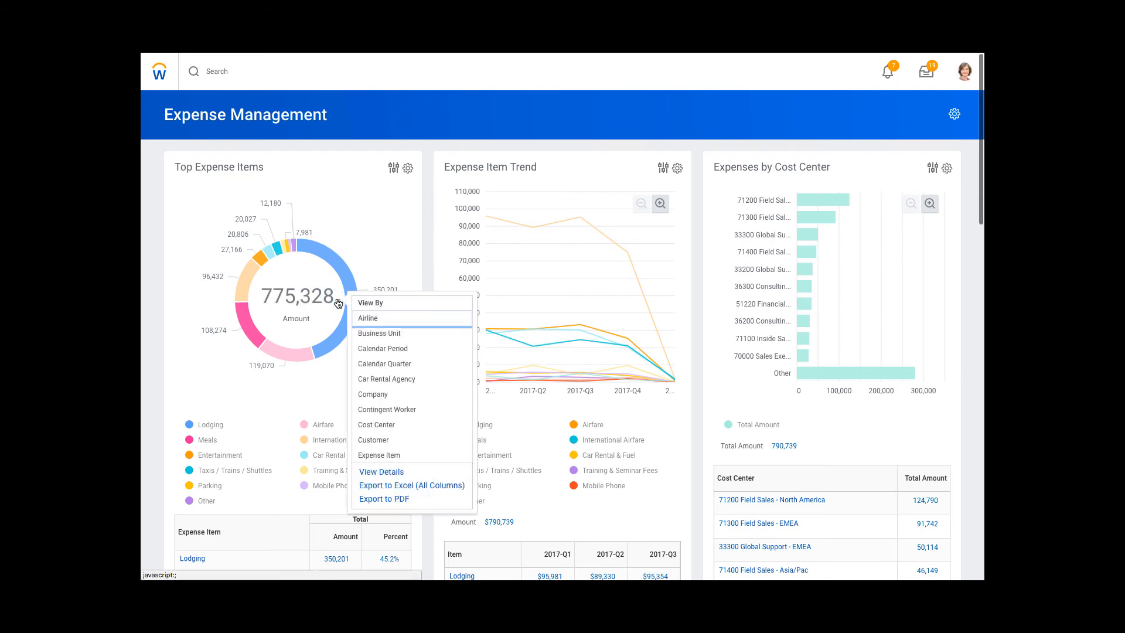
pyautogui.scroll(-10, 398, 350)
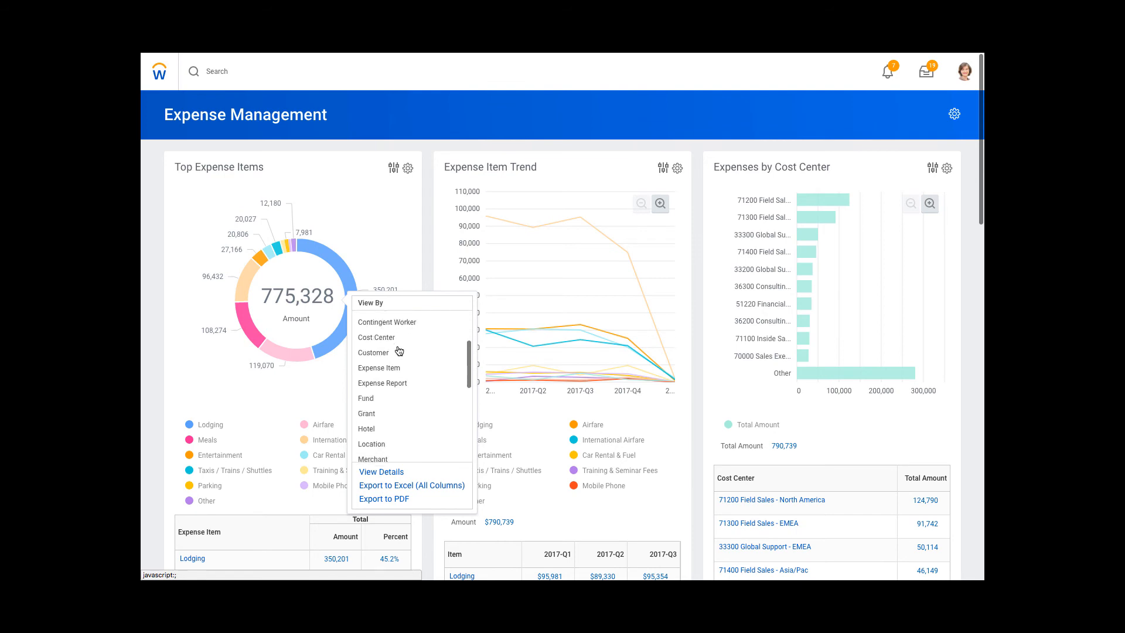
pyautogui.click(399, 445)
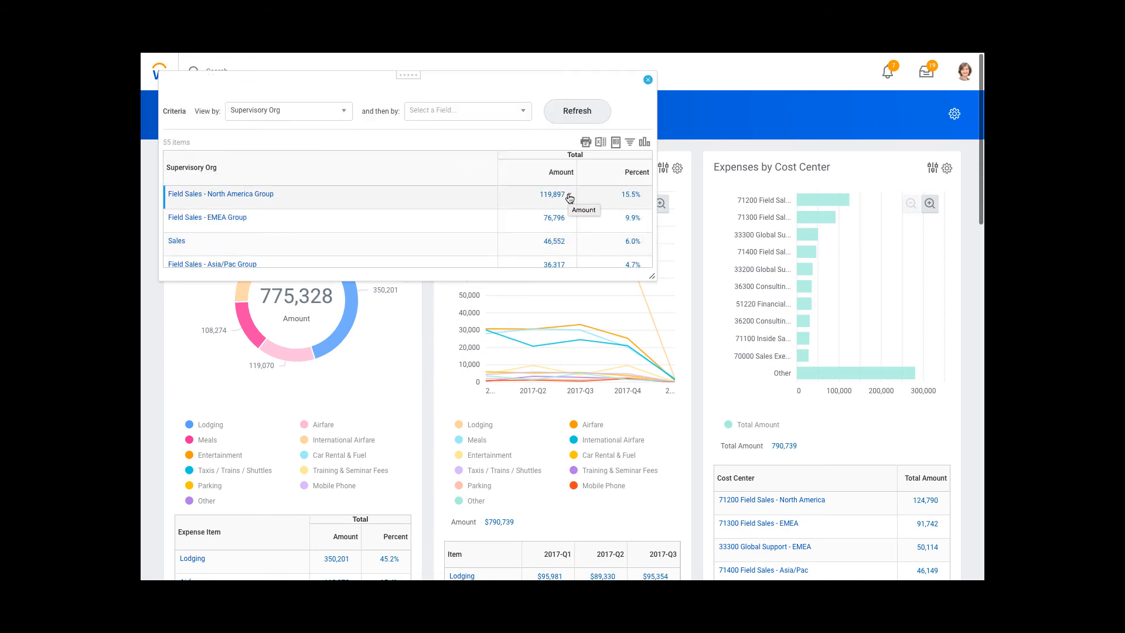
pyautogui.click(568, 197)
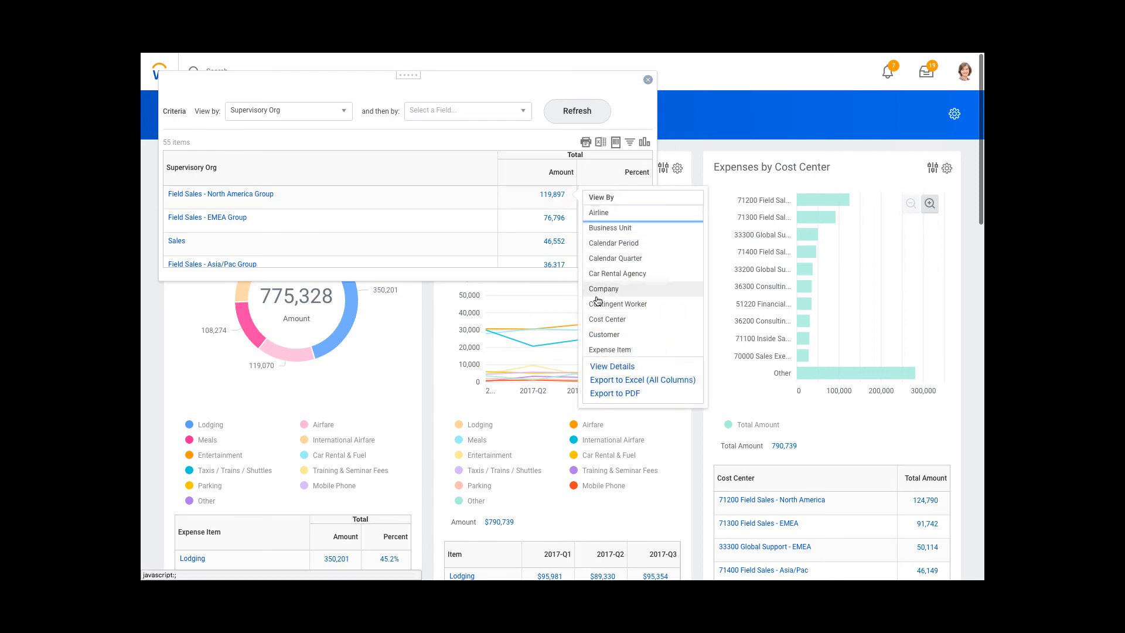
pyautogui.click(598, 333)
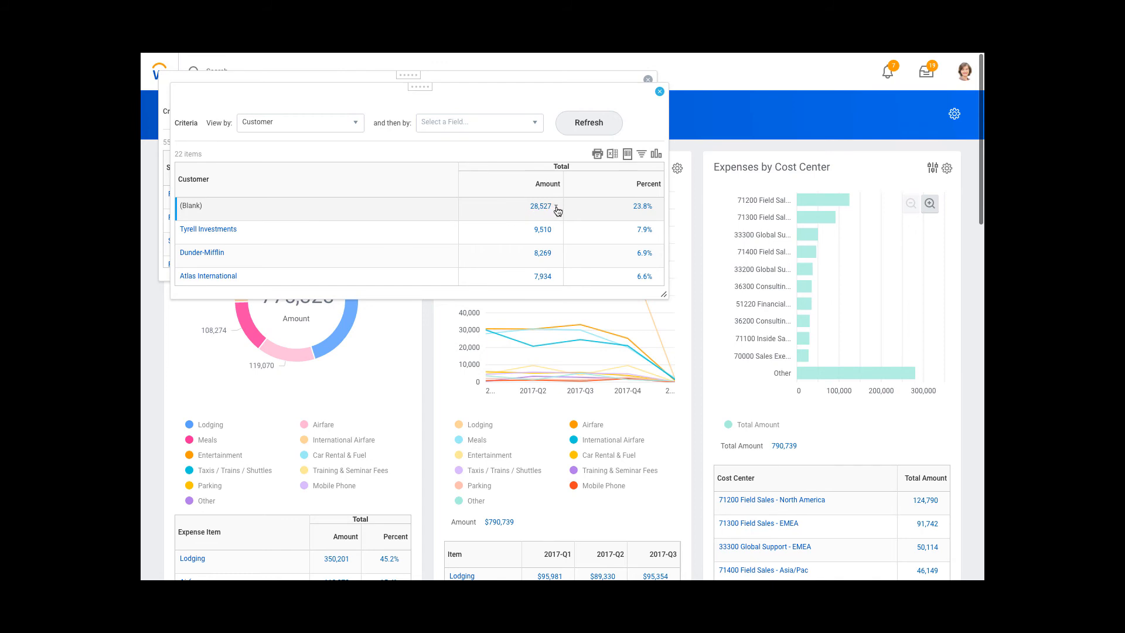
# - Add Worker as the second grouping of the Customer breakdown and refresh the results
pyautogui.click(504, 126)
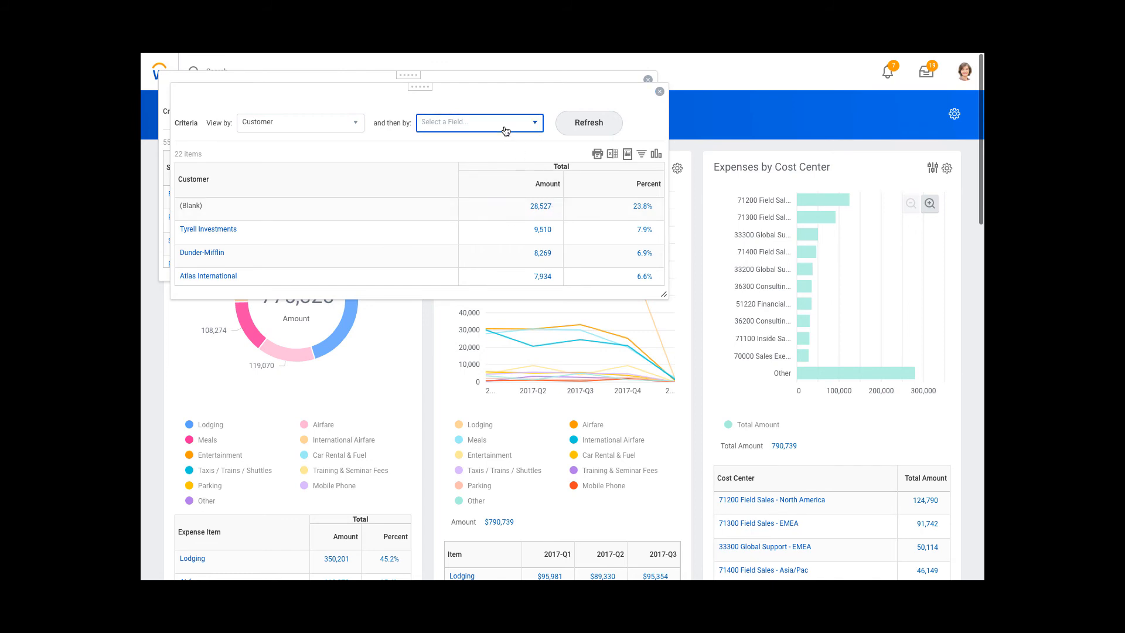
pyautogui.scroll(-4, 497, 389)
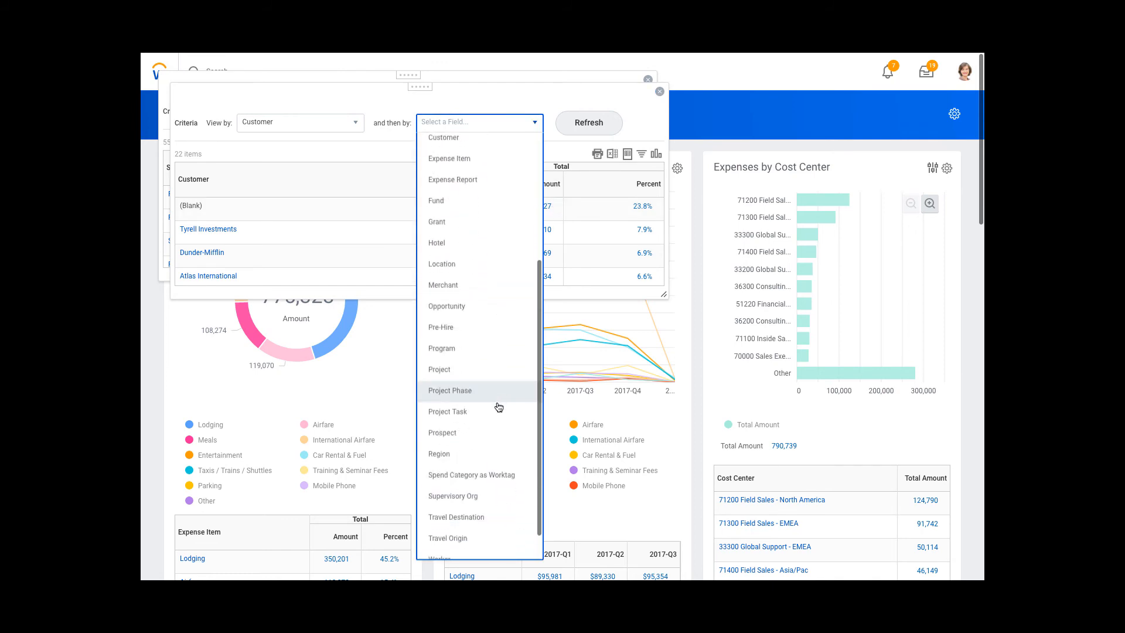
pyautogui.click(490, 524)
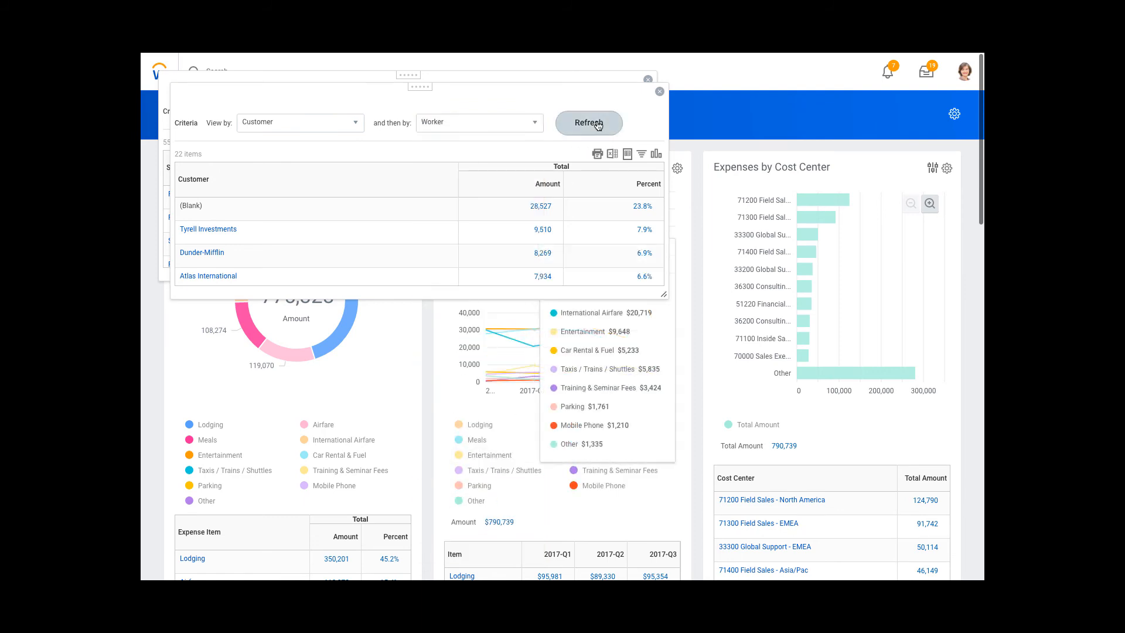
pyautogui.click(588, 123)
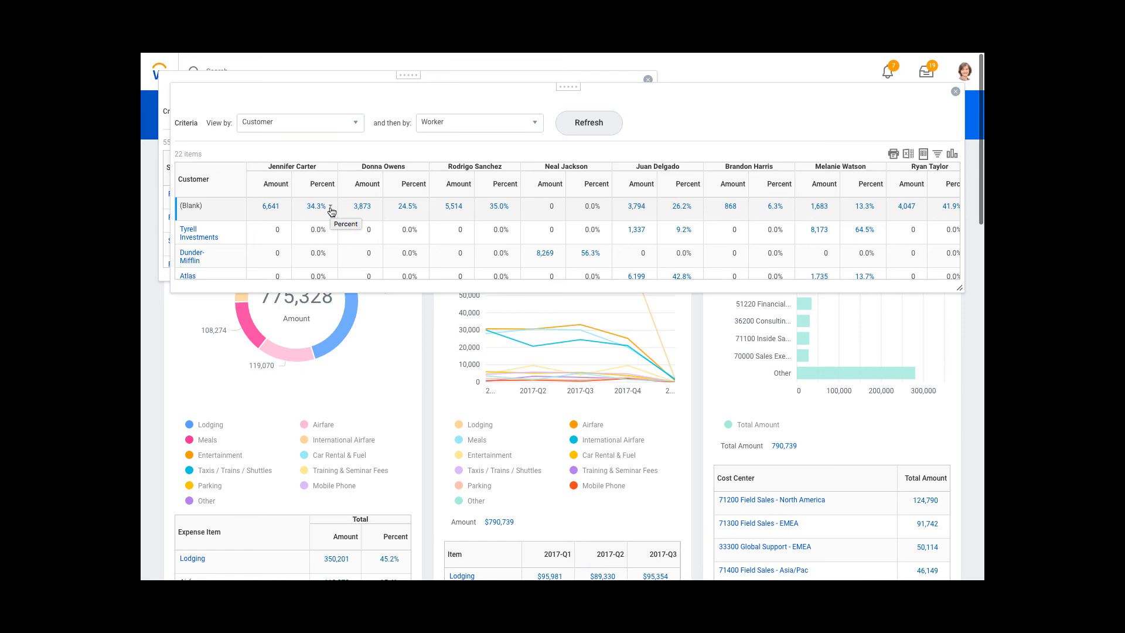
# - Drill into the first worker's amount in the (Blank) customer row, viewing it by Worker and then by Expense Item
pyautogui.click(280, 206)
pyautogui.scroll(-10, 352, 292)
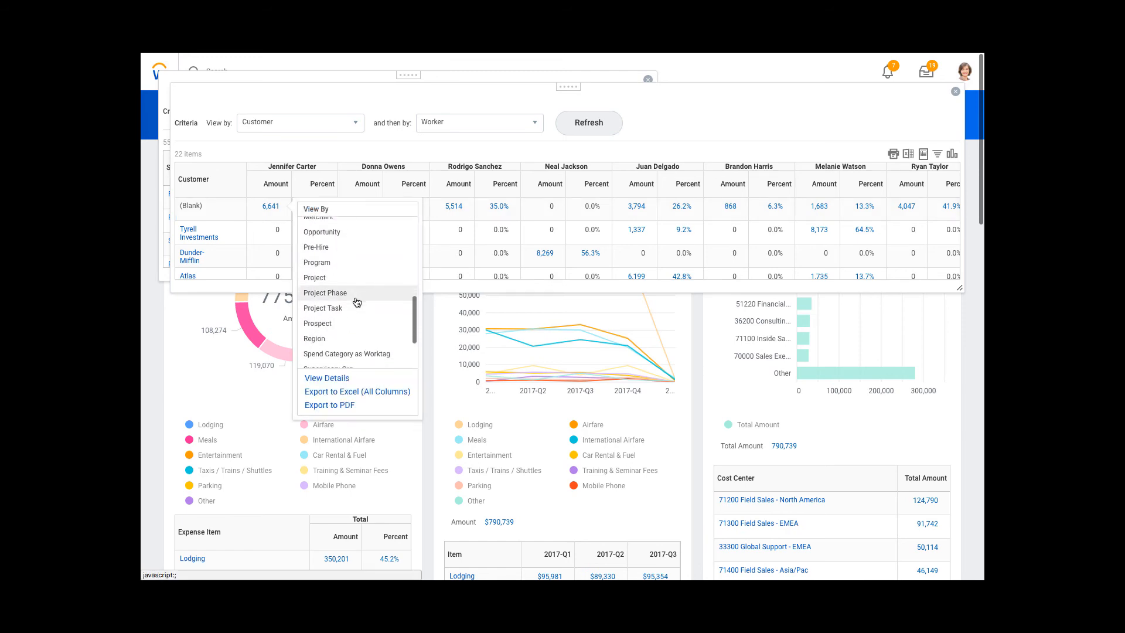
pyautogui.click(349, 340)
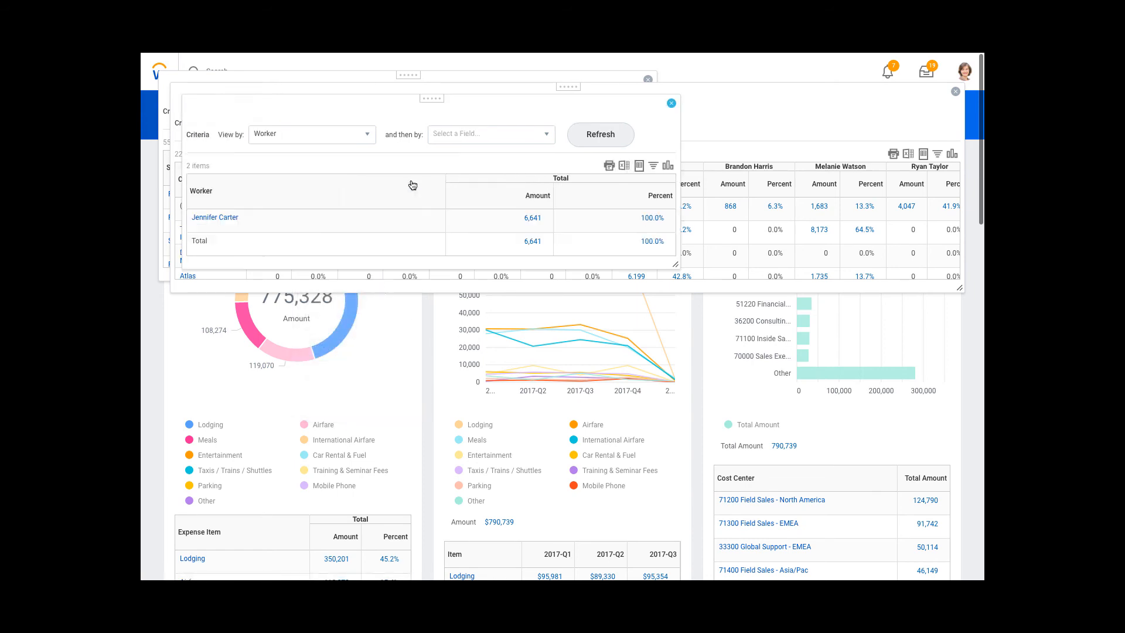
pyautogui.click(450, 134)
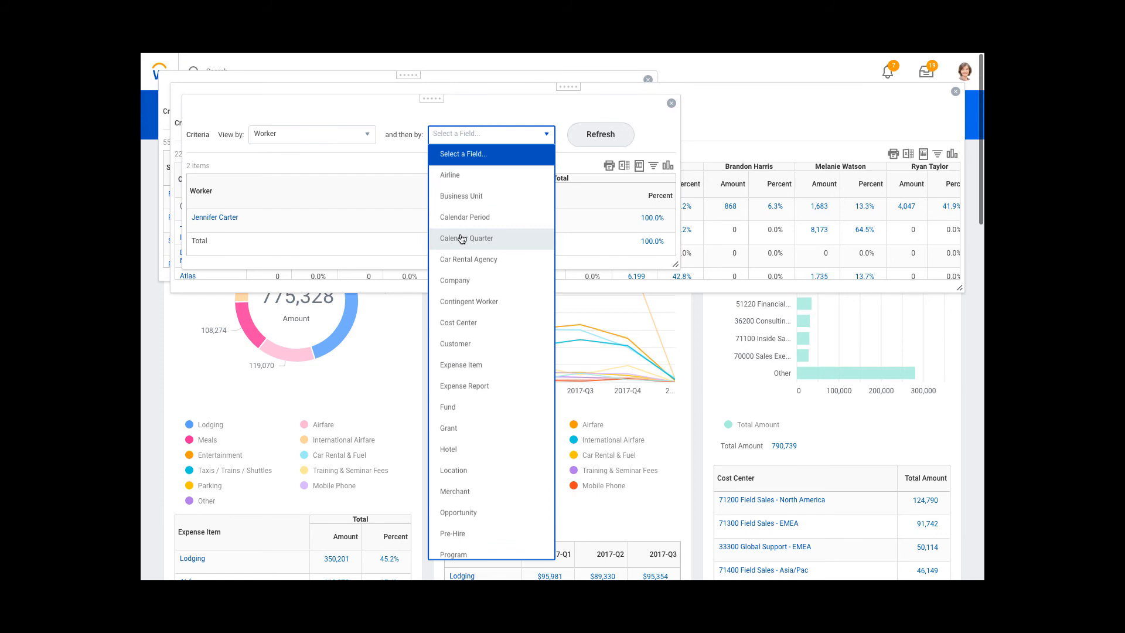
pyautogui.click(463, 364)
pyautogui.click(592, 134)
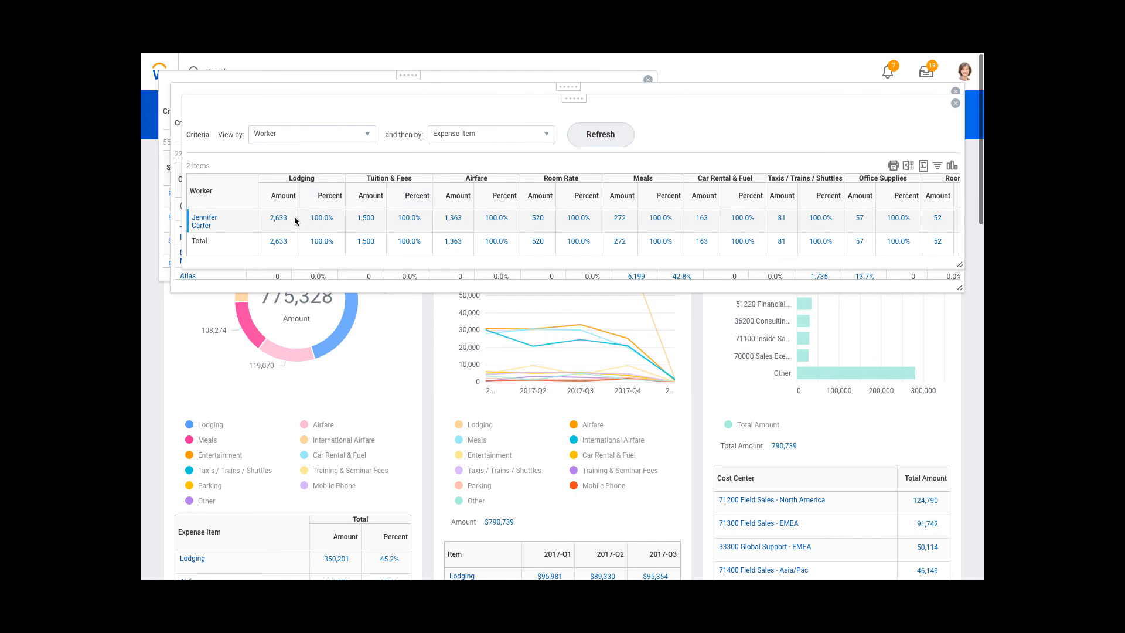
# - View the worker's Lodging amount by Hotel, and return to the Customer by Worker breakdown
pyautogui.click(292, 221)
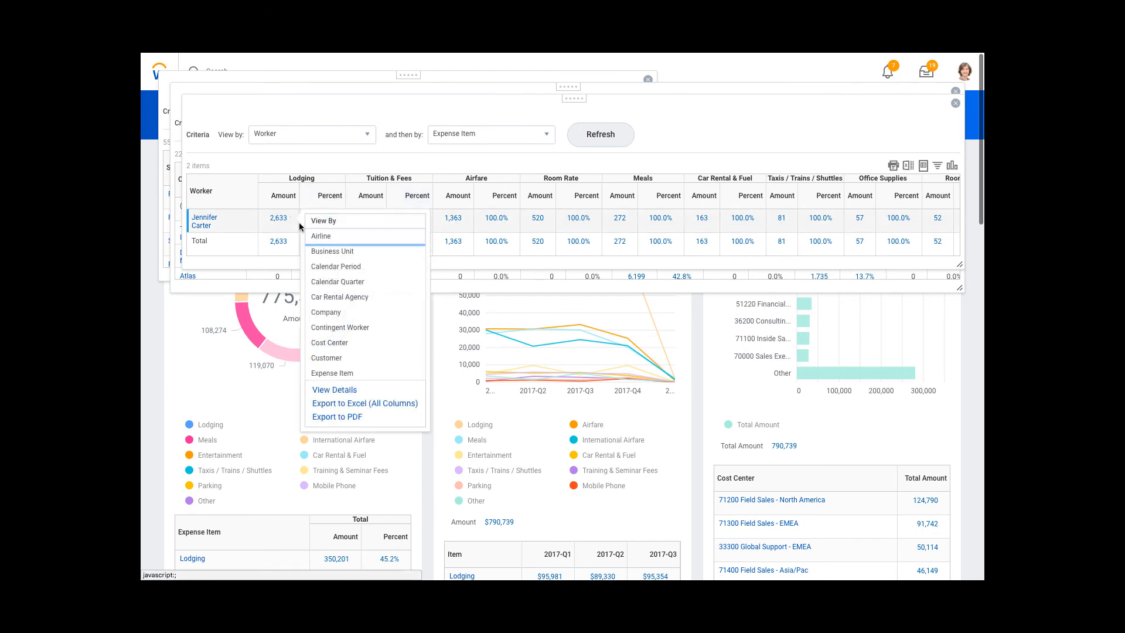
pyautogui.scroll(-2, 331, 287)
pyautogui.click(330, 353)
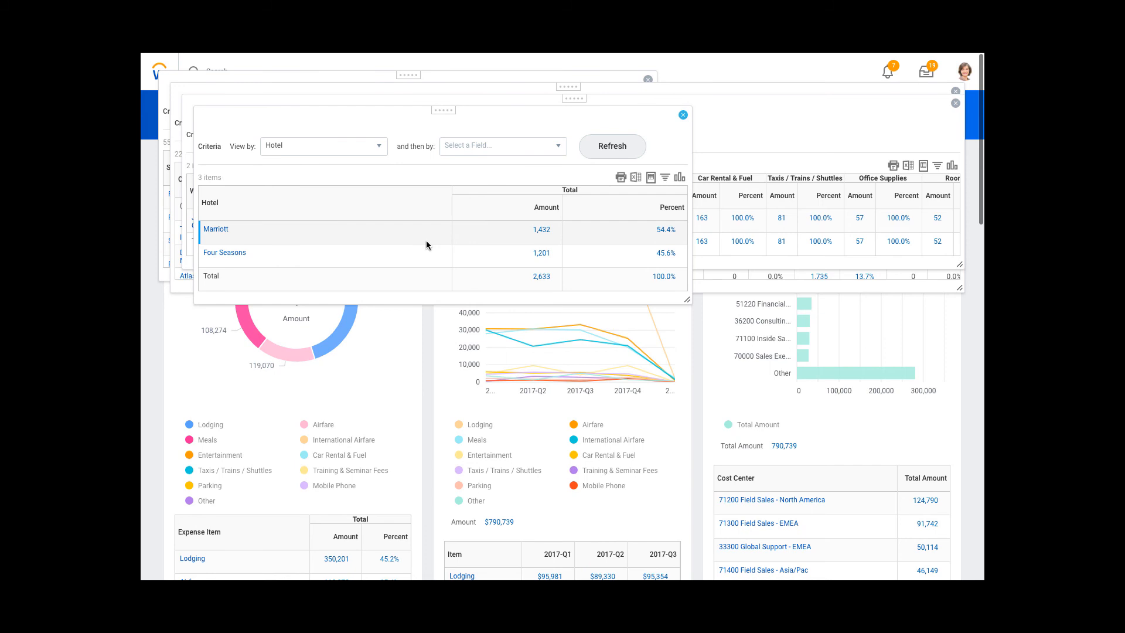
pyautogui.press('Escape')
pyautogui.press('Escape')
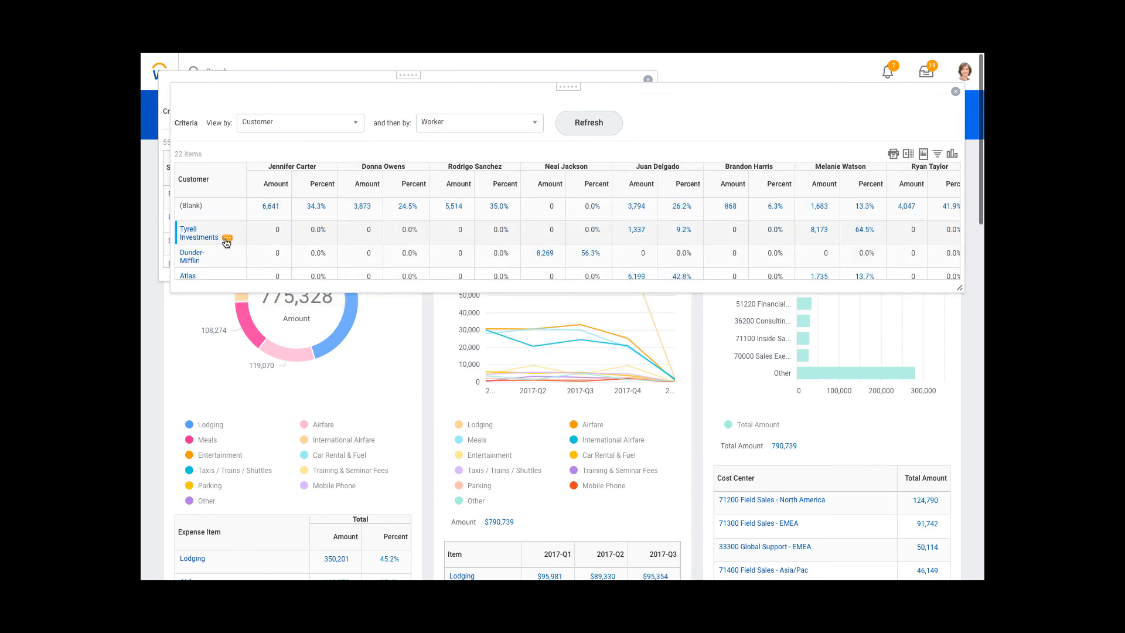
# - Preview the Tyrell Investments customer's details and its Customer actions, and close the expense drill-down windows
pyautogui.click(226, 239)
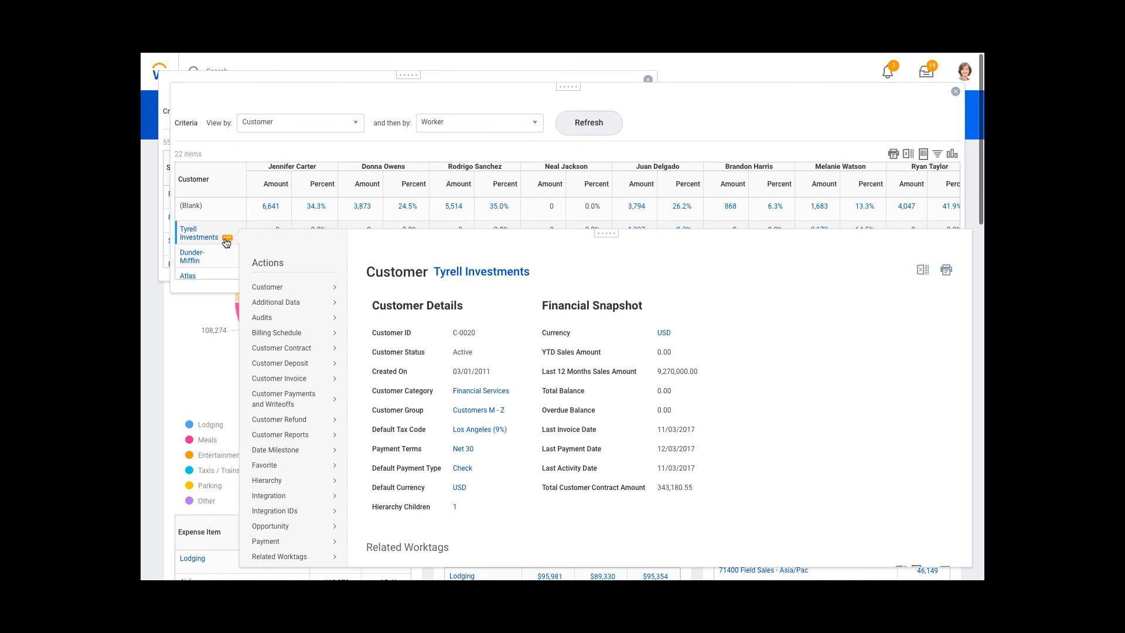
pyautogui.moveTo(275, 289)
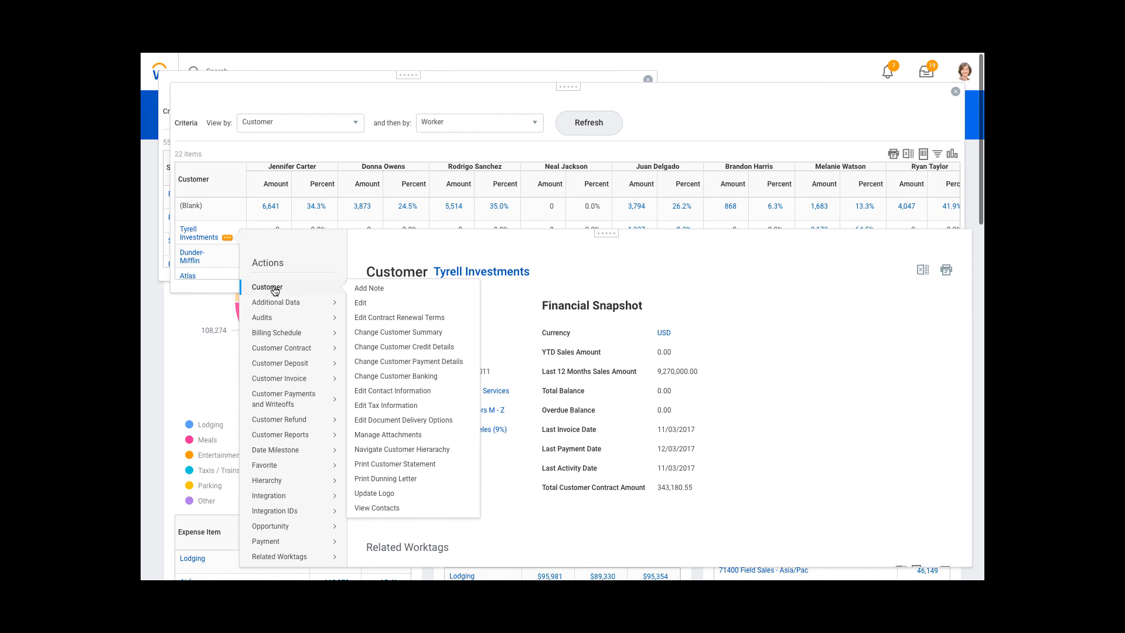
pyautogui.click(275, 291)
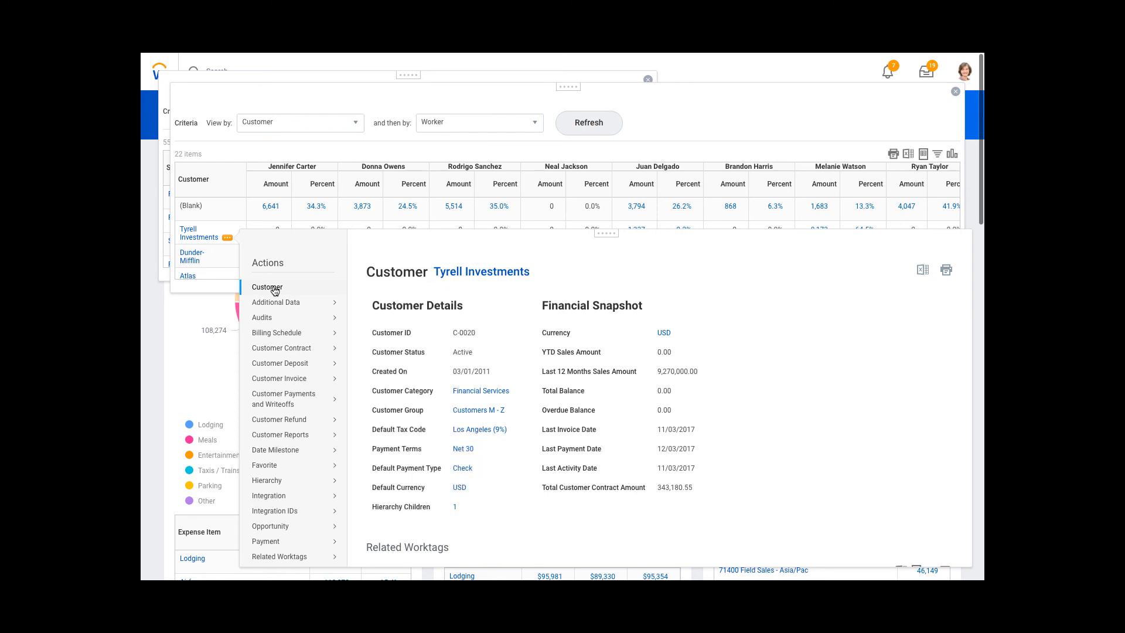
pyautogui.press('Escape')
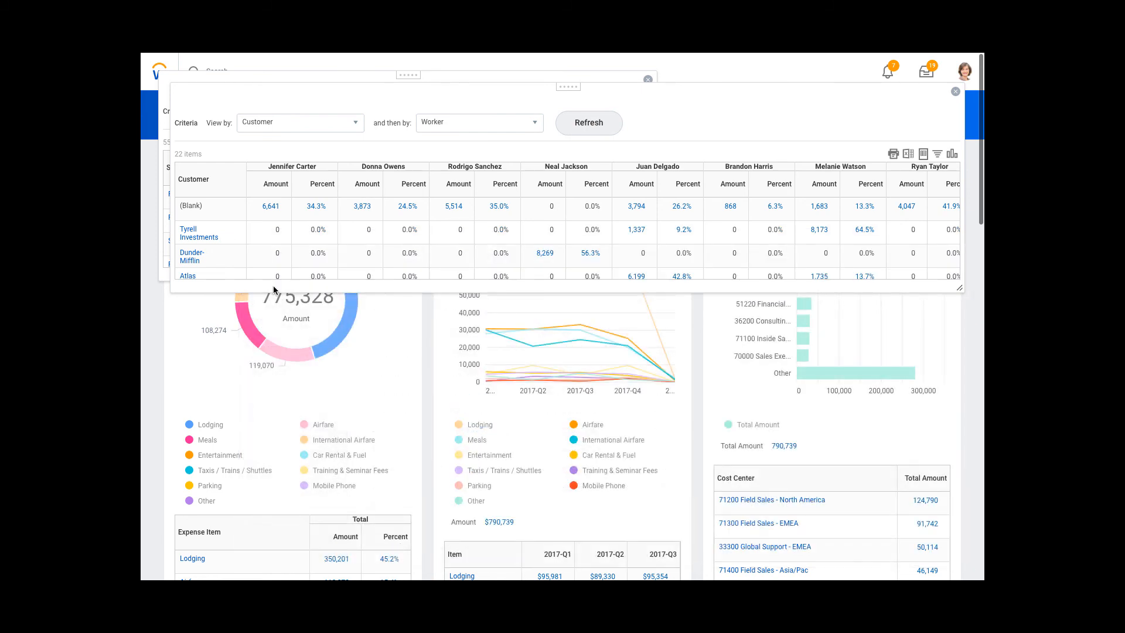
pyautogui.press('Escape')
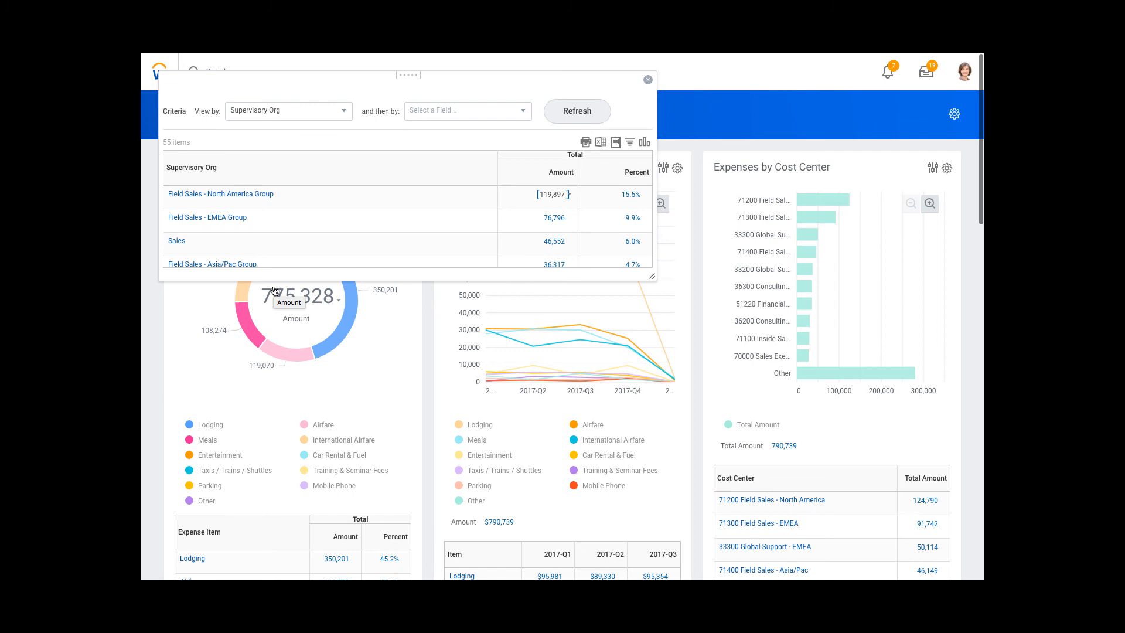
pyautogui.press('Escape')
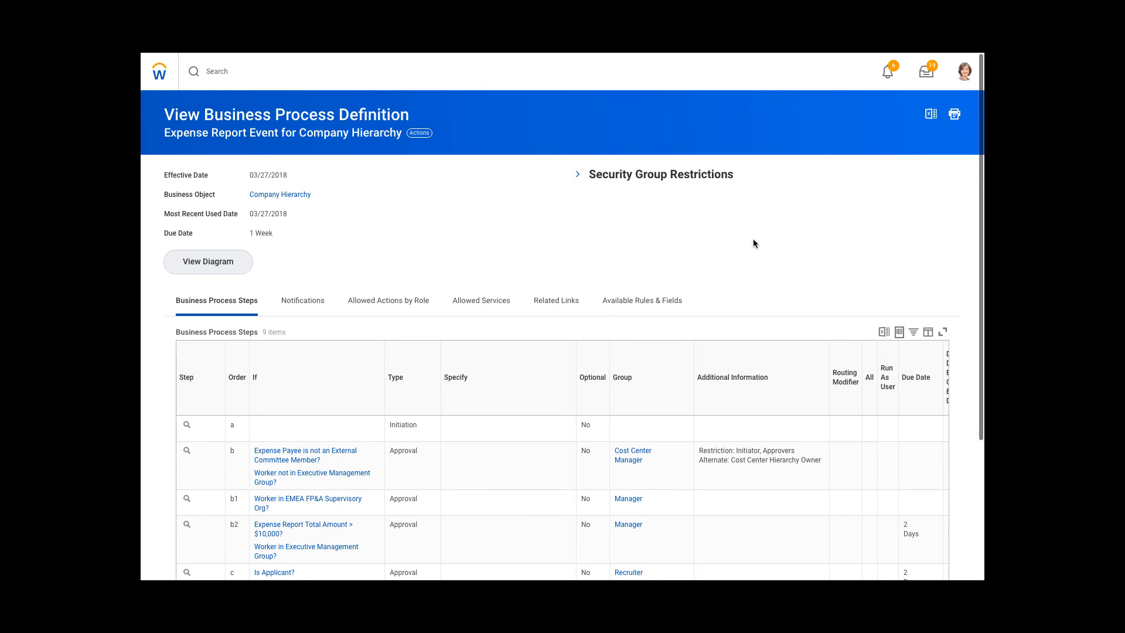
# - Review the Expense Report Event's business process steps and its enlarged approval diagram, and return to the process definition
pyautogui.scroll(-1, 753, 244)
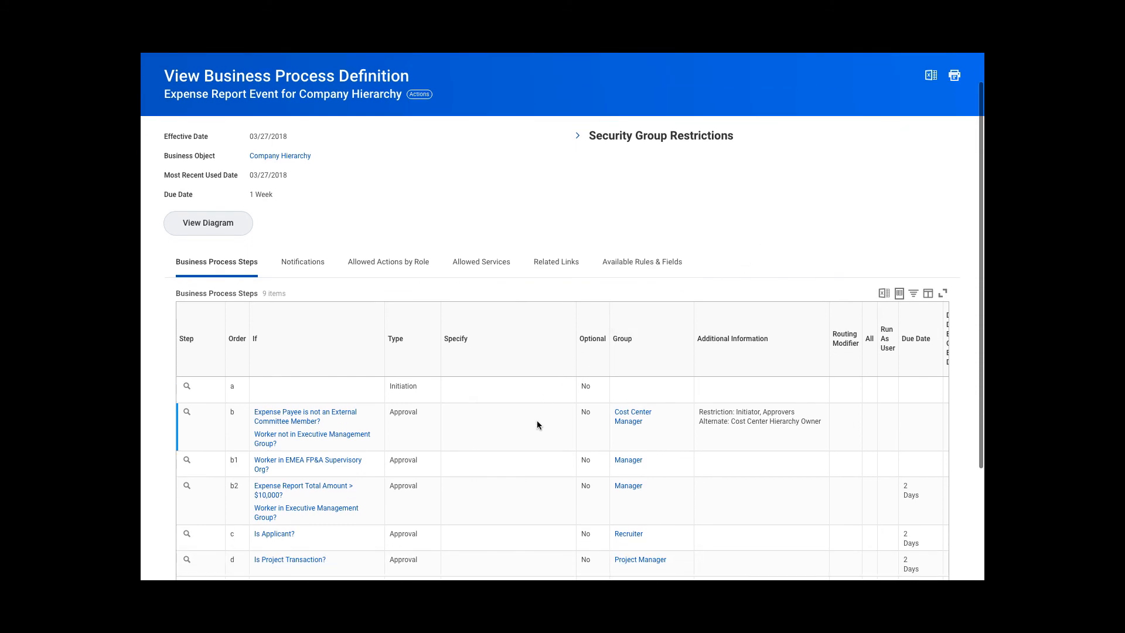
pyautogui.scroll(-1, 536, 420)
pyautogui.scroll(2, 537, 420)
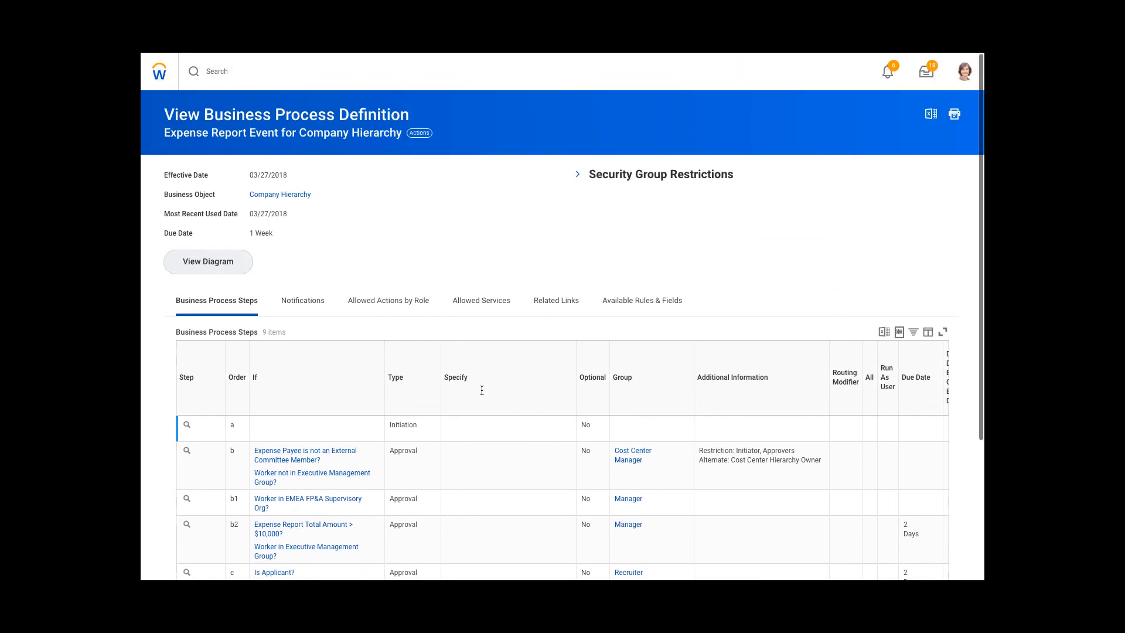
pyautogui.click(230, 270)
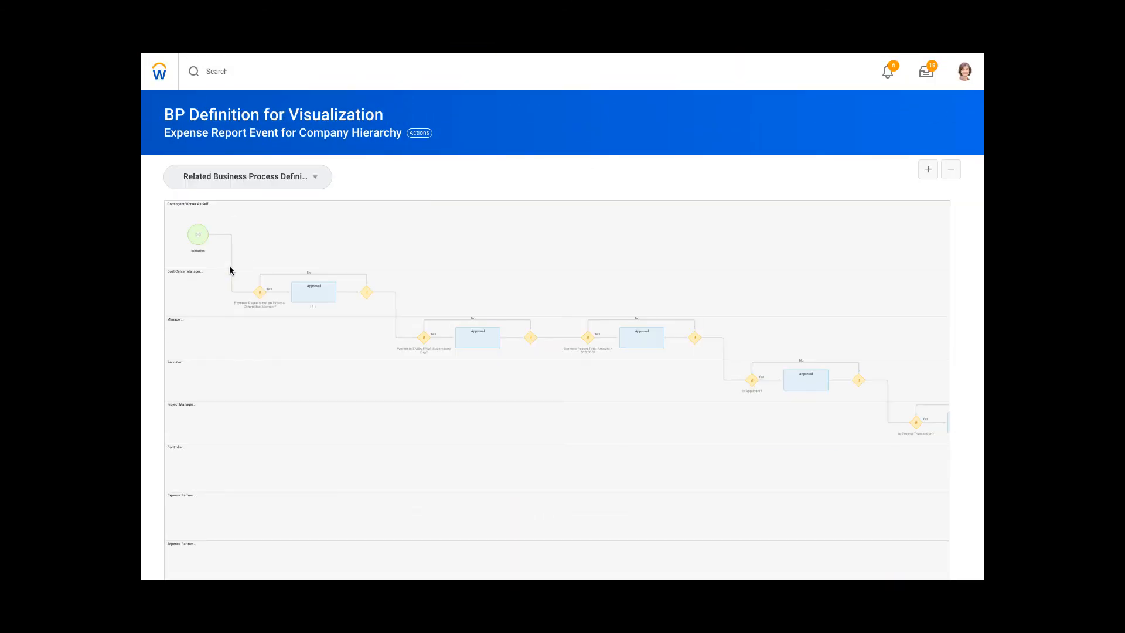
pyautogui.click(923, 174)
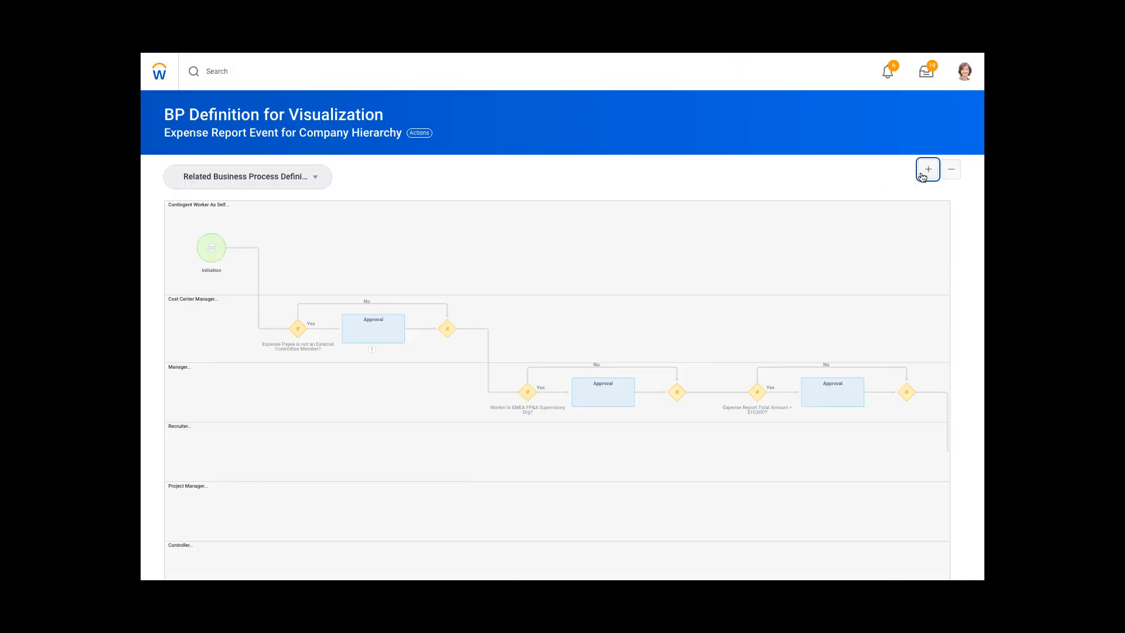
pyautogui.click(923, 177)
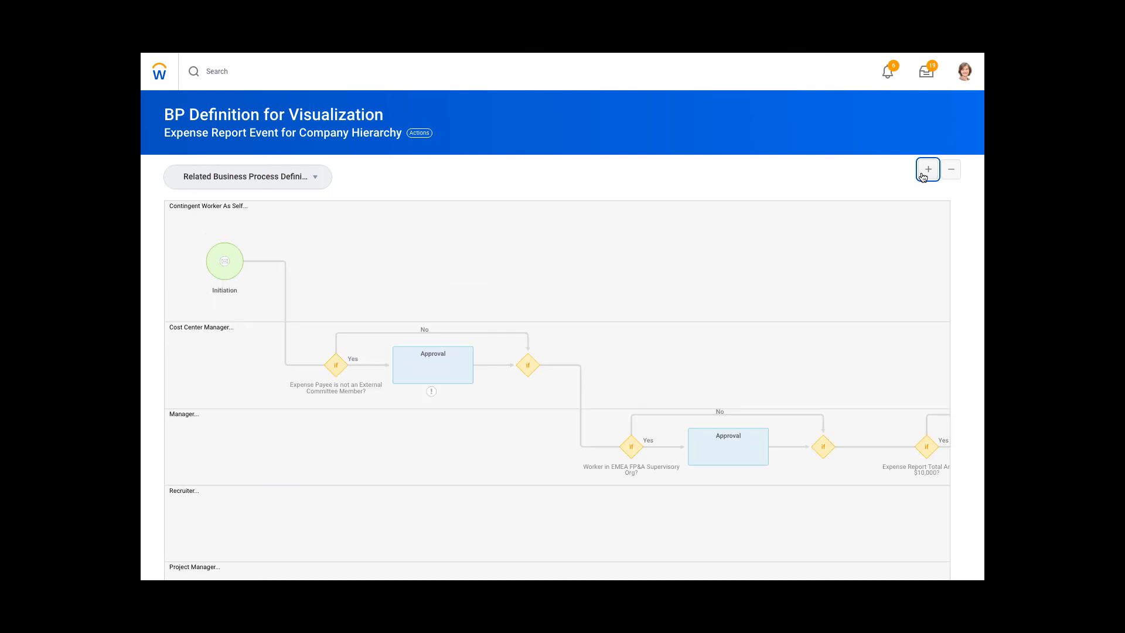
pyautogui.click(923, 176)
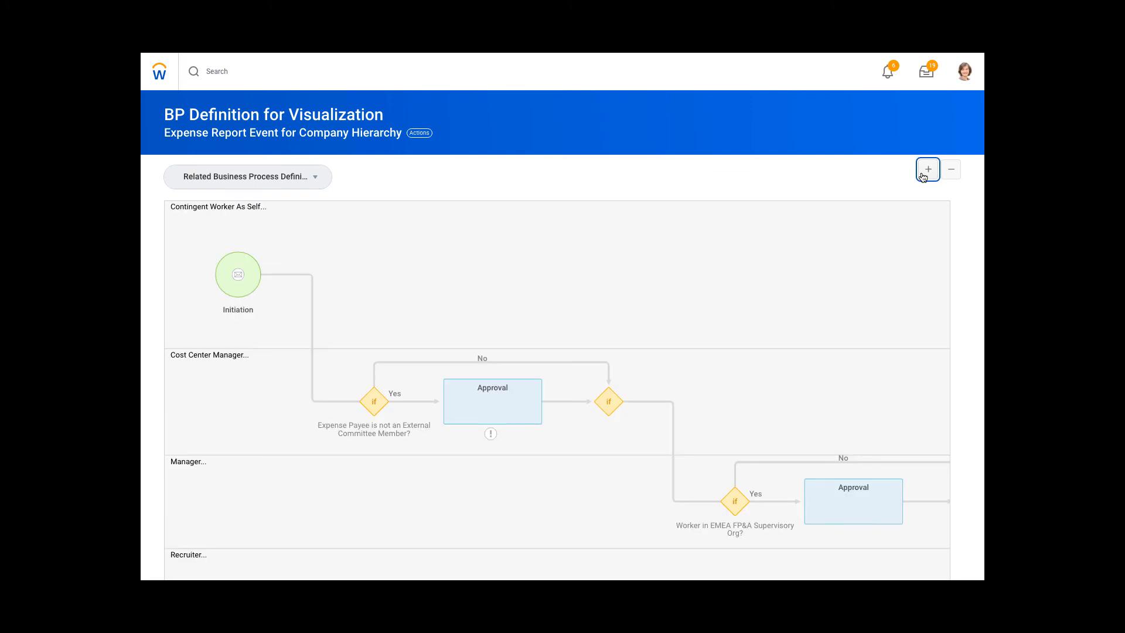
pyautogui.click(364, 134)
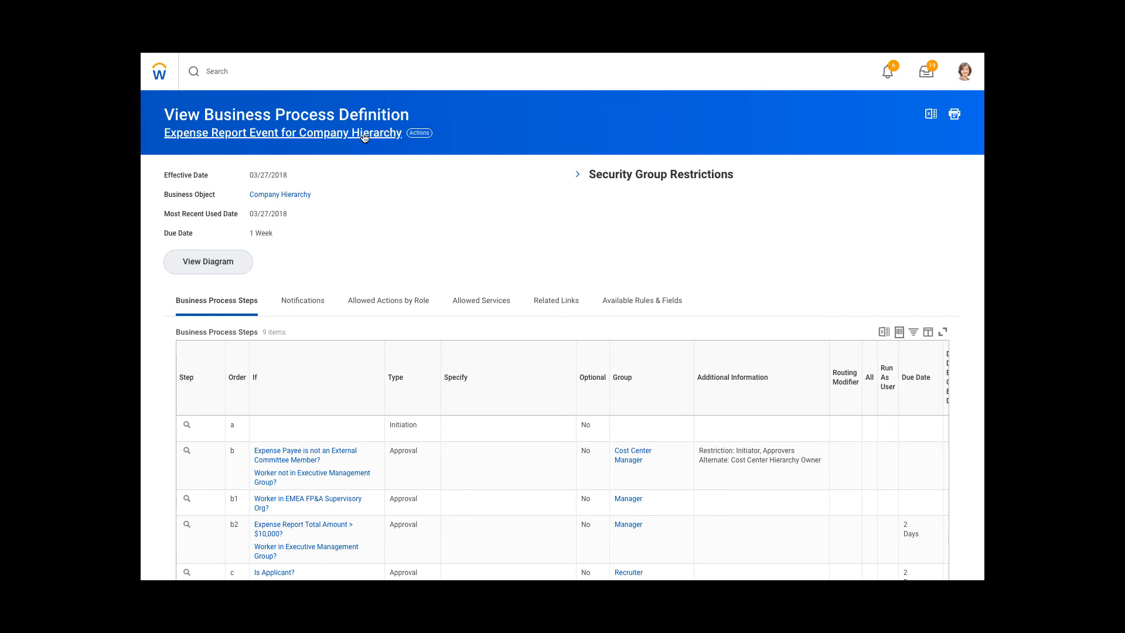
# - Open Maintain Custom Validations from the favorite views and show the full list of warning validations for Expense Report
pyautogui.click(159, 73)
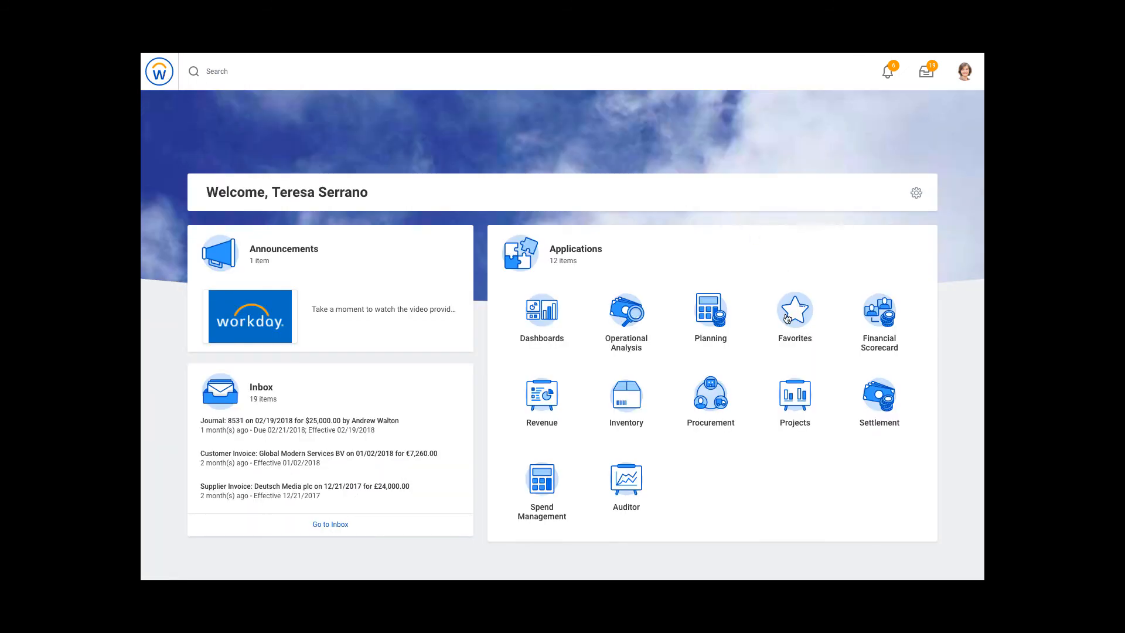
pyautogui.click(786, 318)
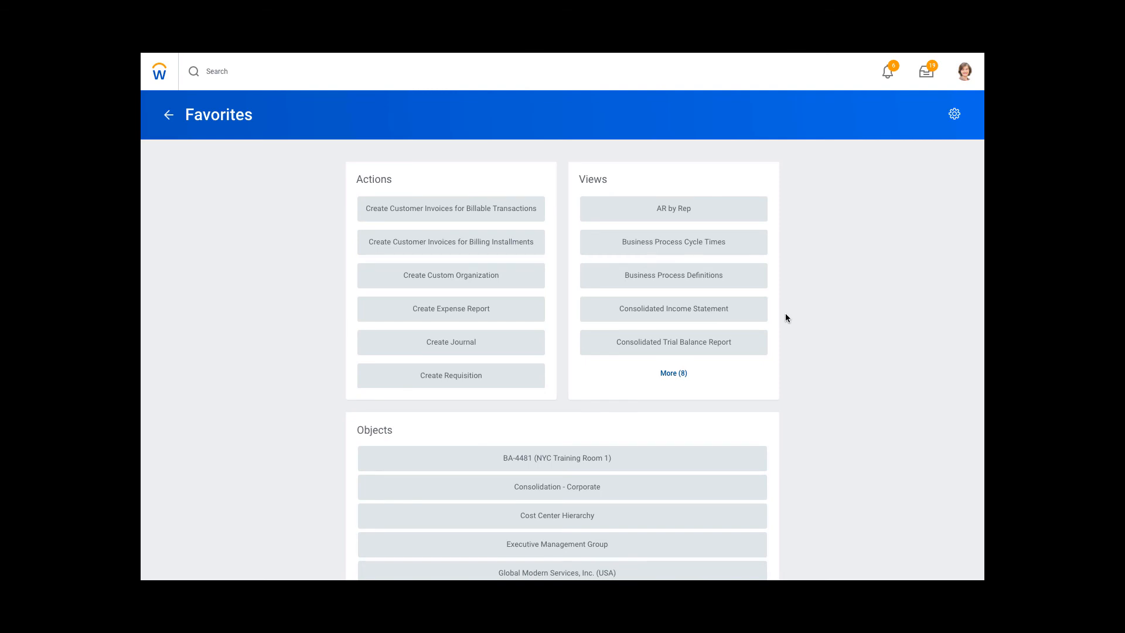
pyautogui.click(667, 374)
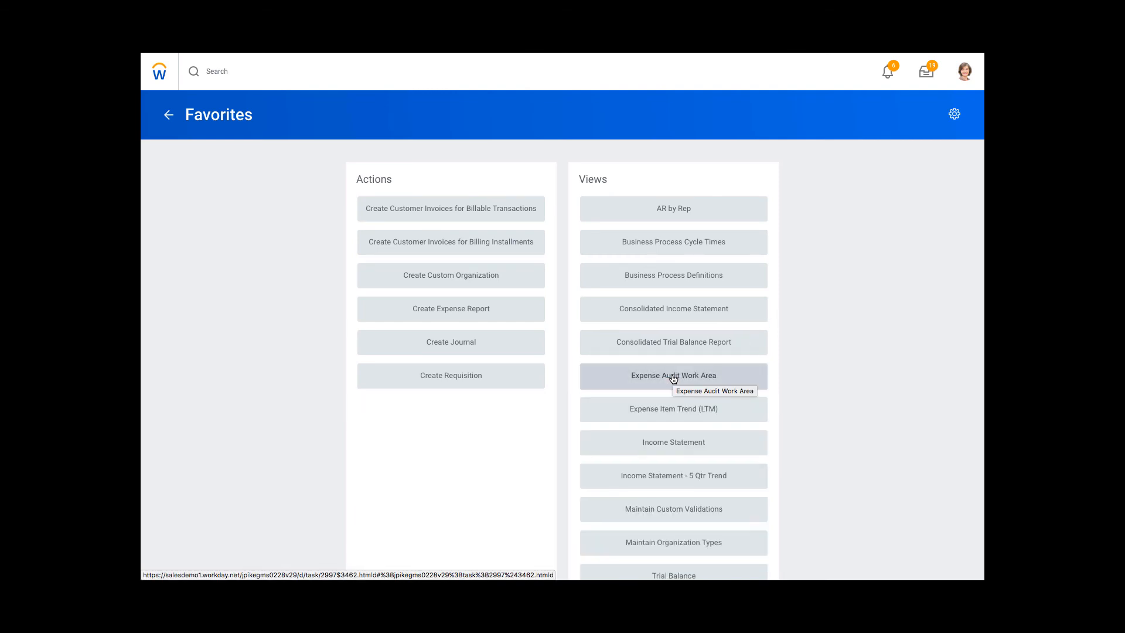
pyautogui.click(673, 376)
pyautogui.scroll(-1, 674, 386)
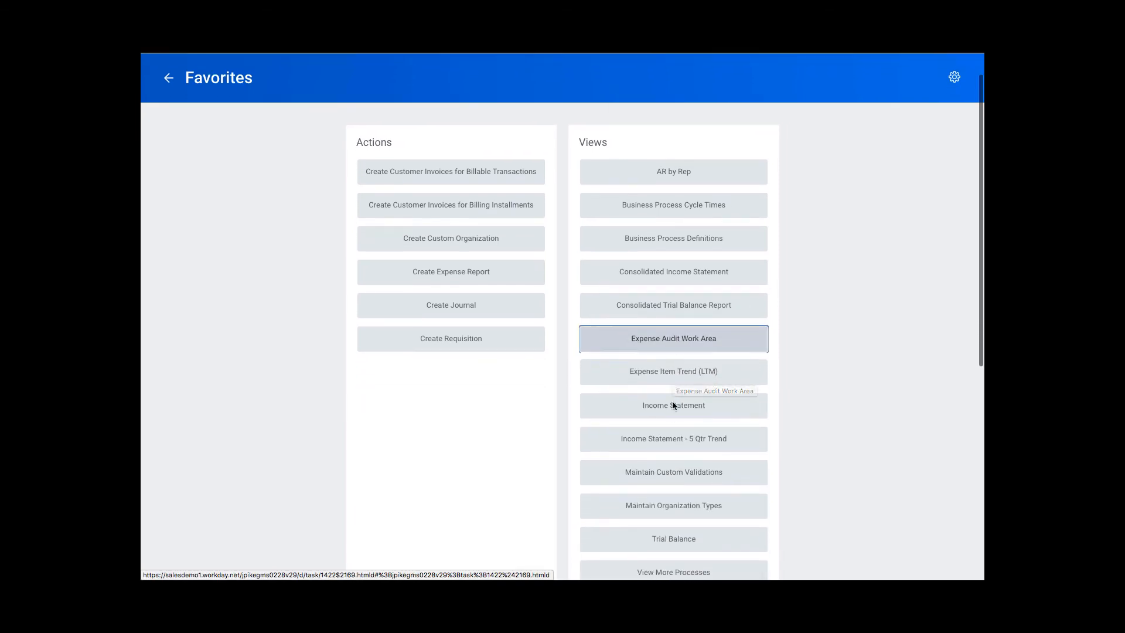
pyautogui.click(674, 472)
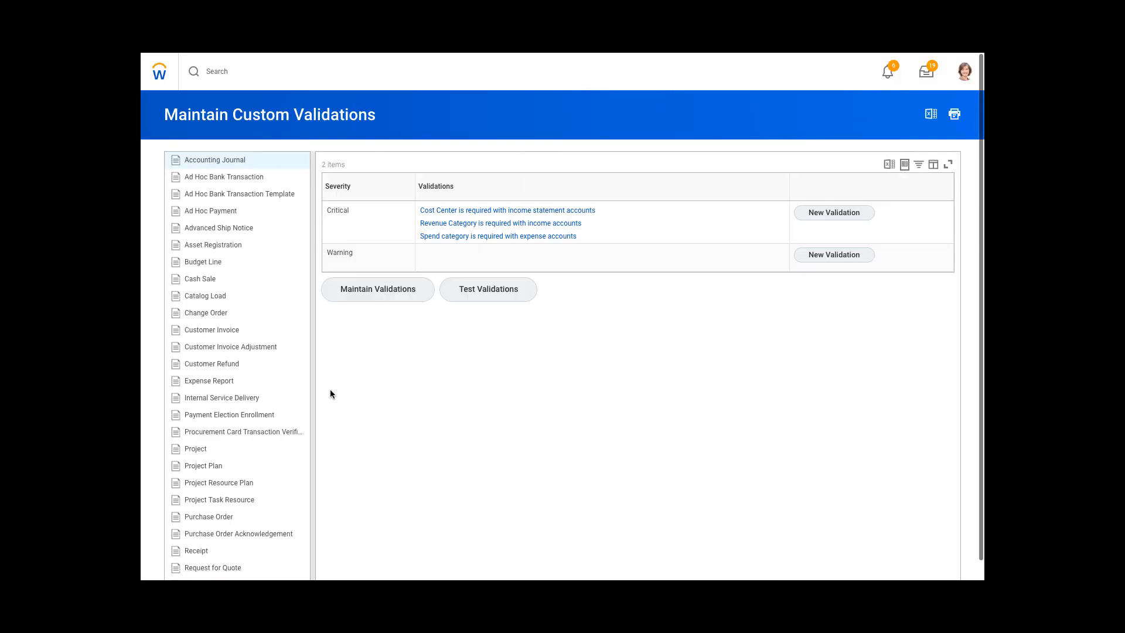
pyautogui.click(237, 384)
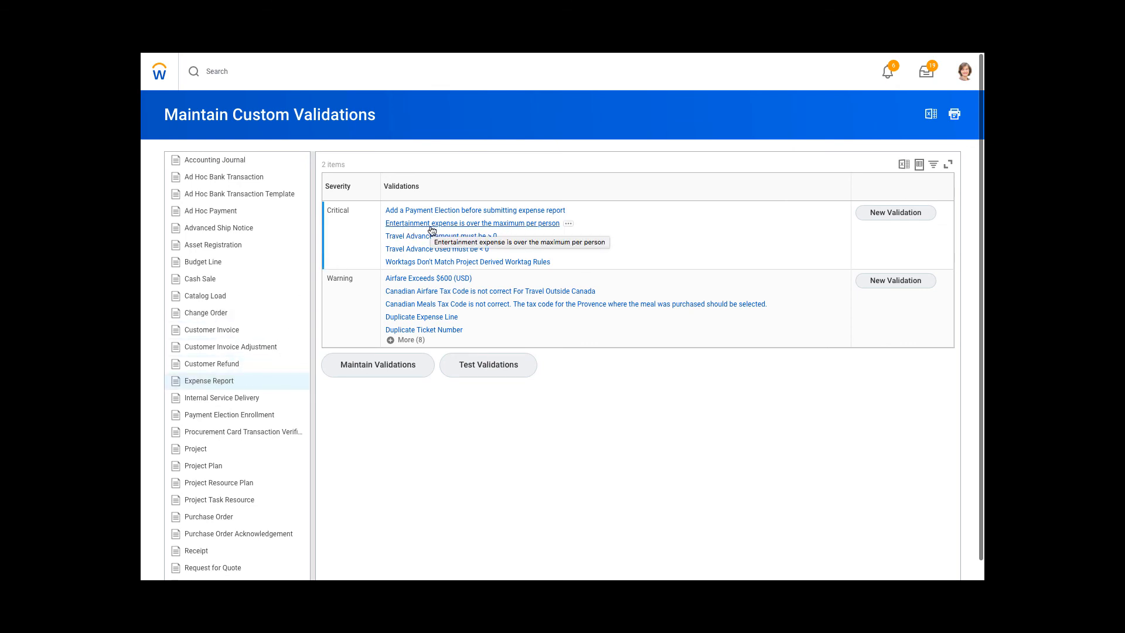
pyautogui.click(408, 341)
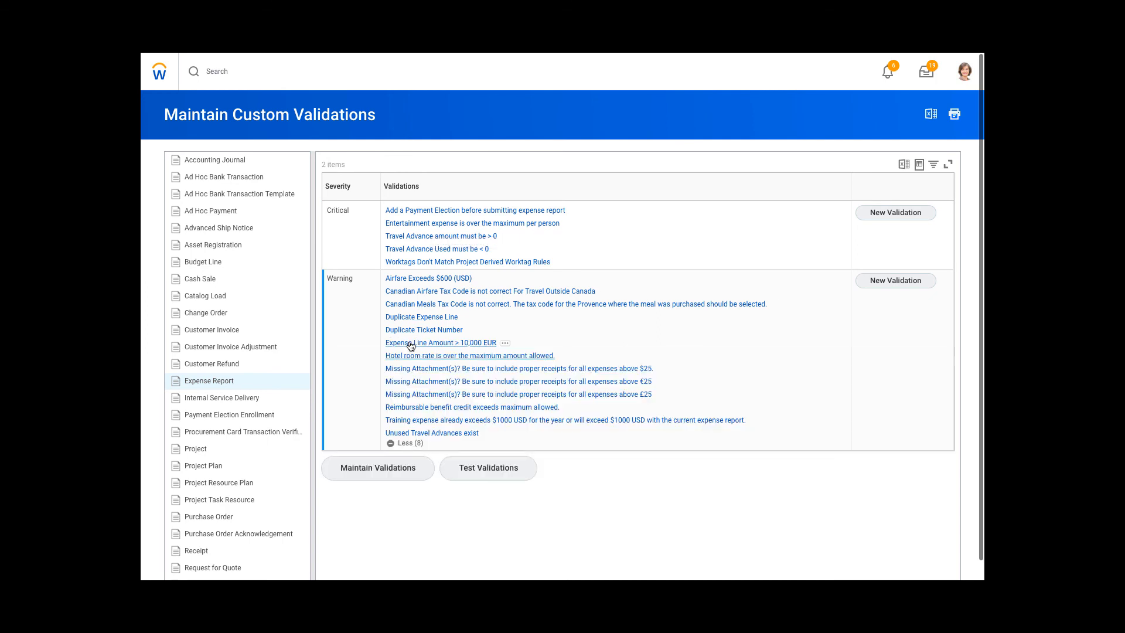